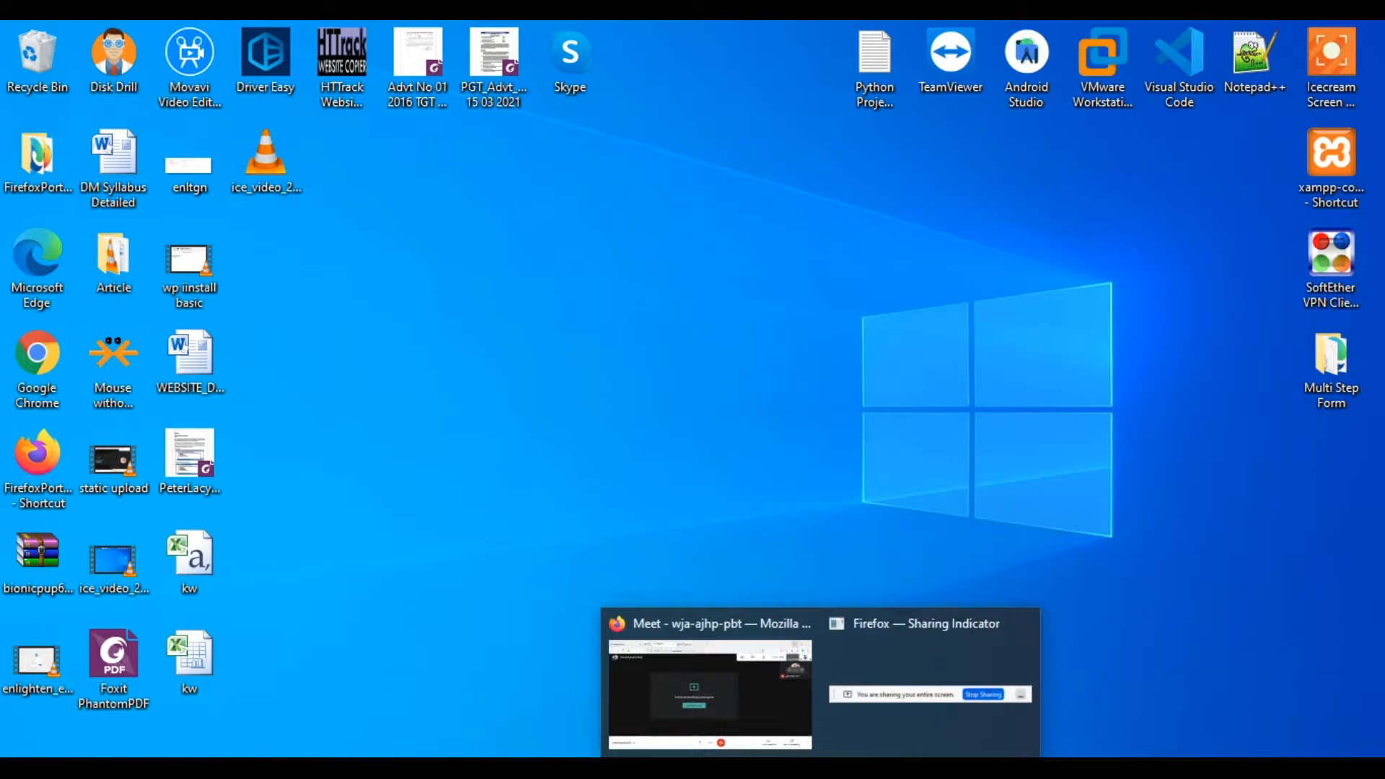
Bring the Google Meet window to the front and open a new blank browser tab.
click(725, 677)
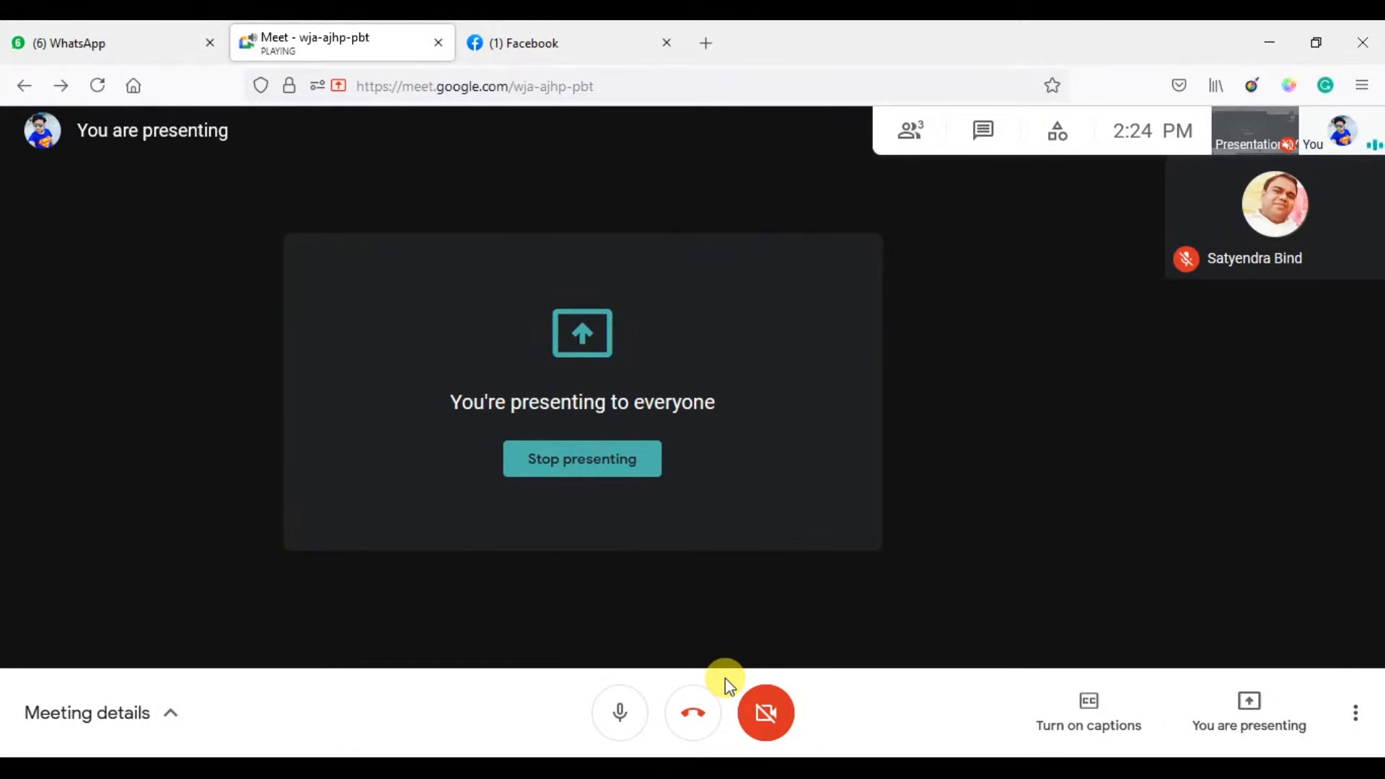
key(ctrl+t)
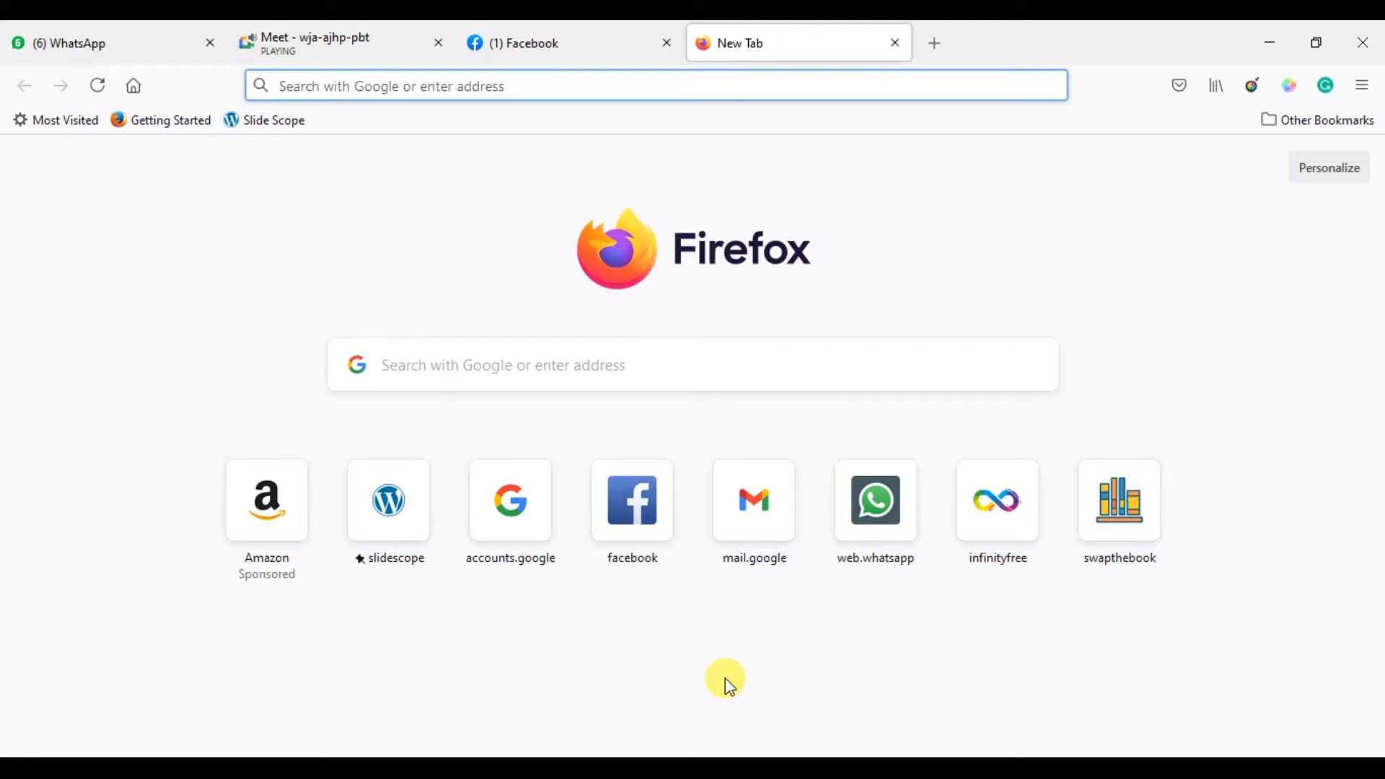
Launch Microsoft Paint from the Run prompt.
key(super+r)
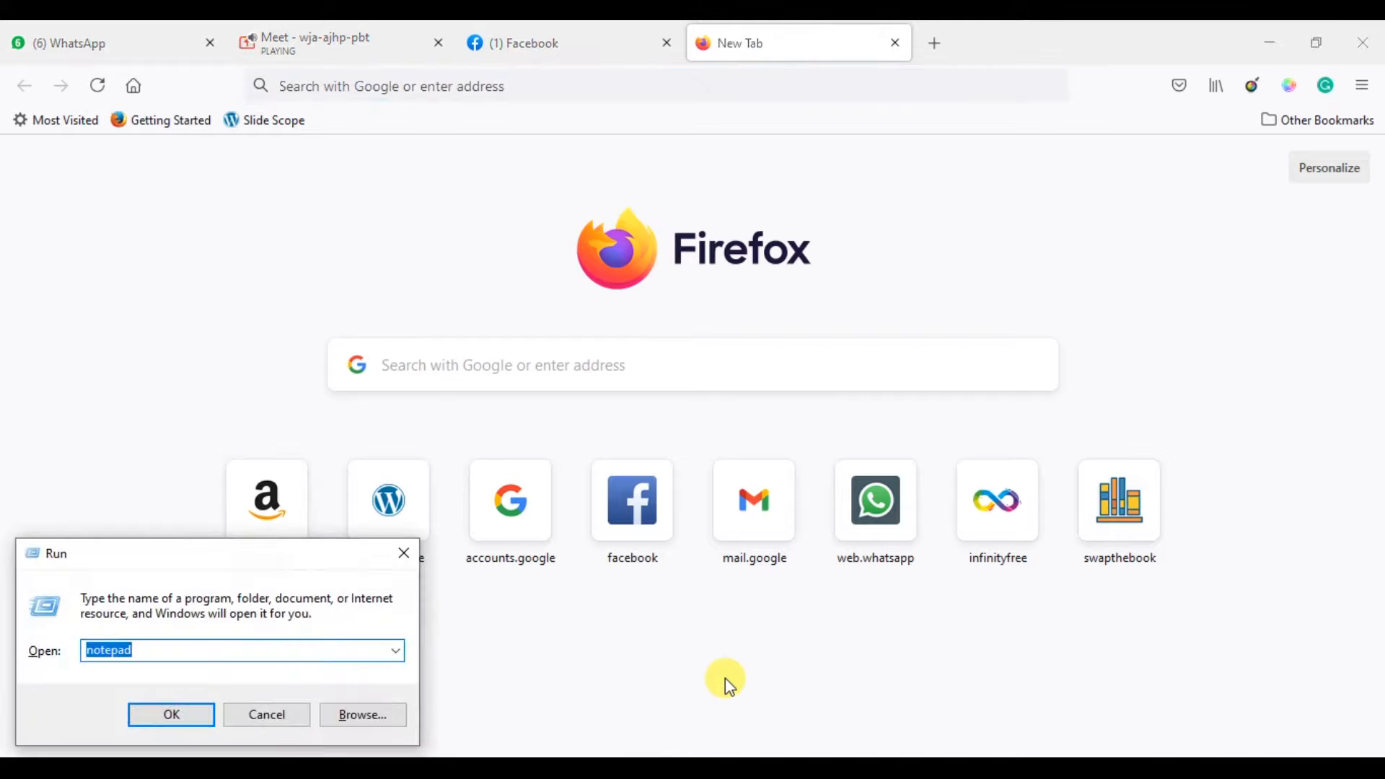
key(Down)
key(Down)
key(Return)
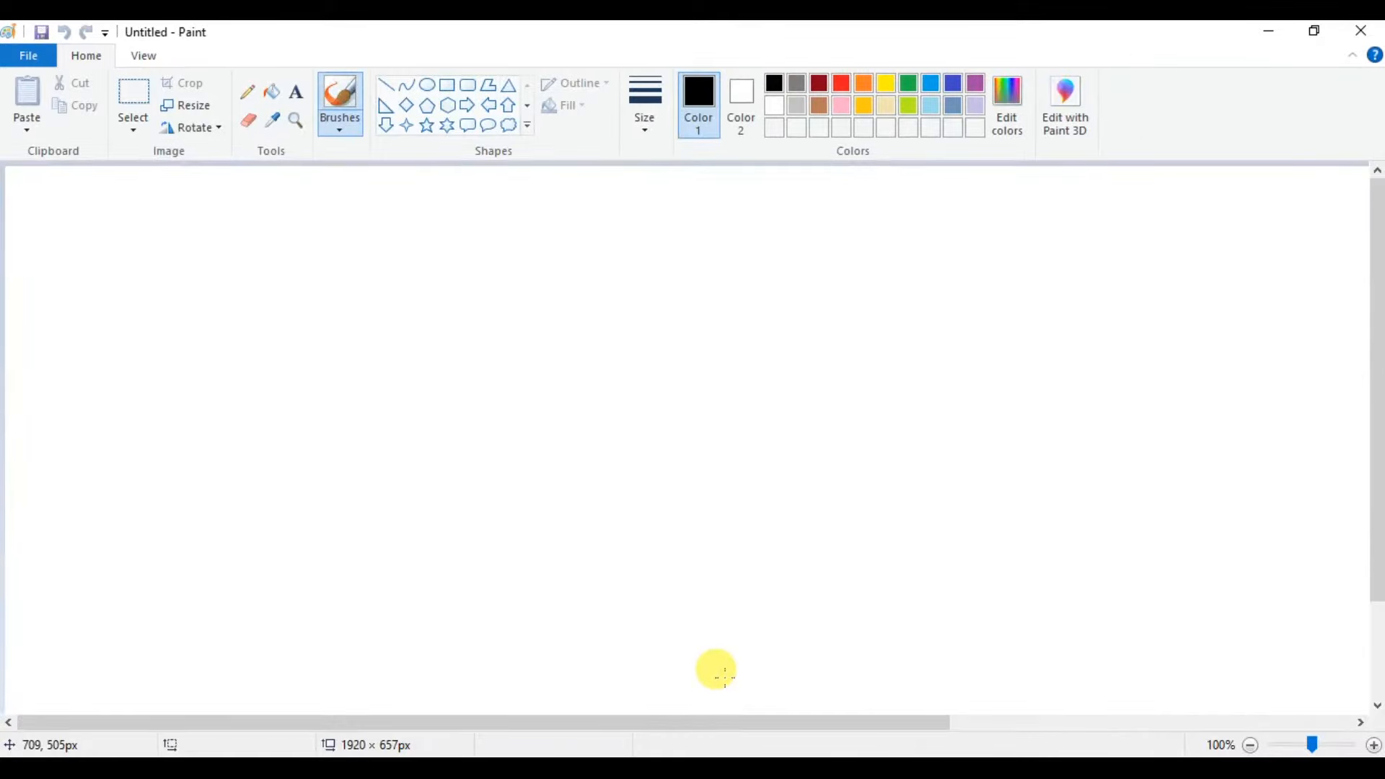
Add the title 'WorPress Installation in XAMPP' on one line near the canvas's top centre.
click(299, 98)
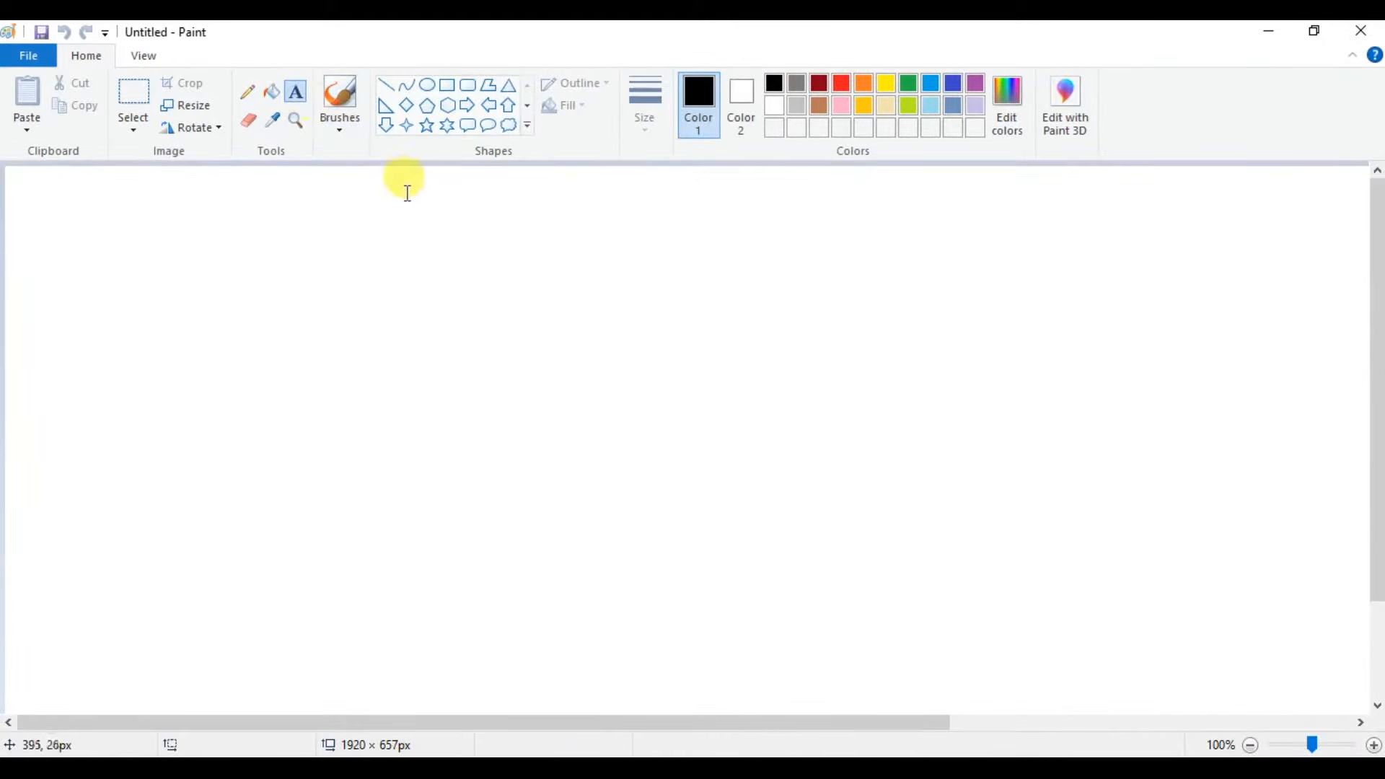
click(413, 186)
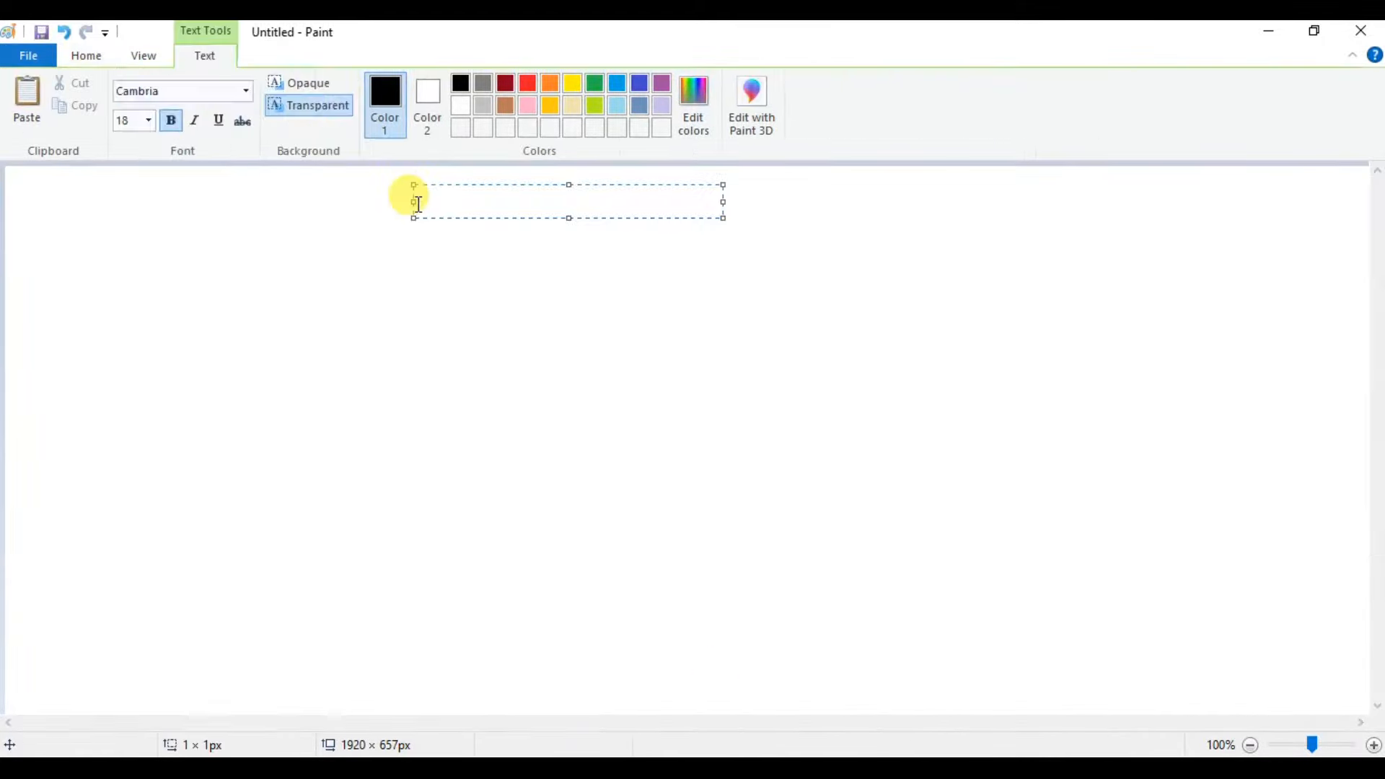
text(WorPress)
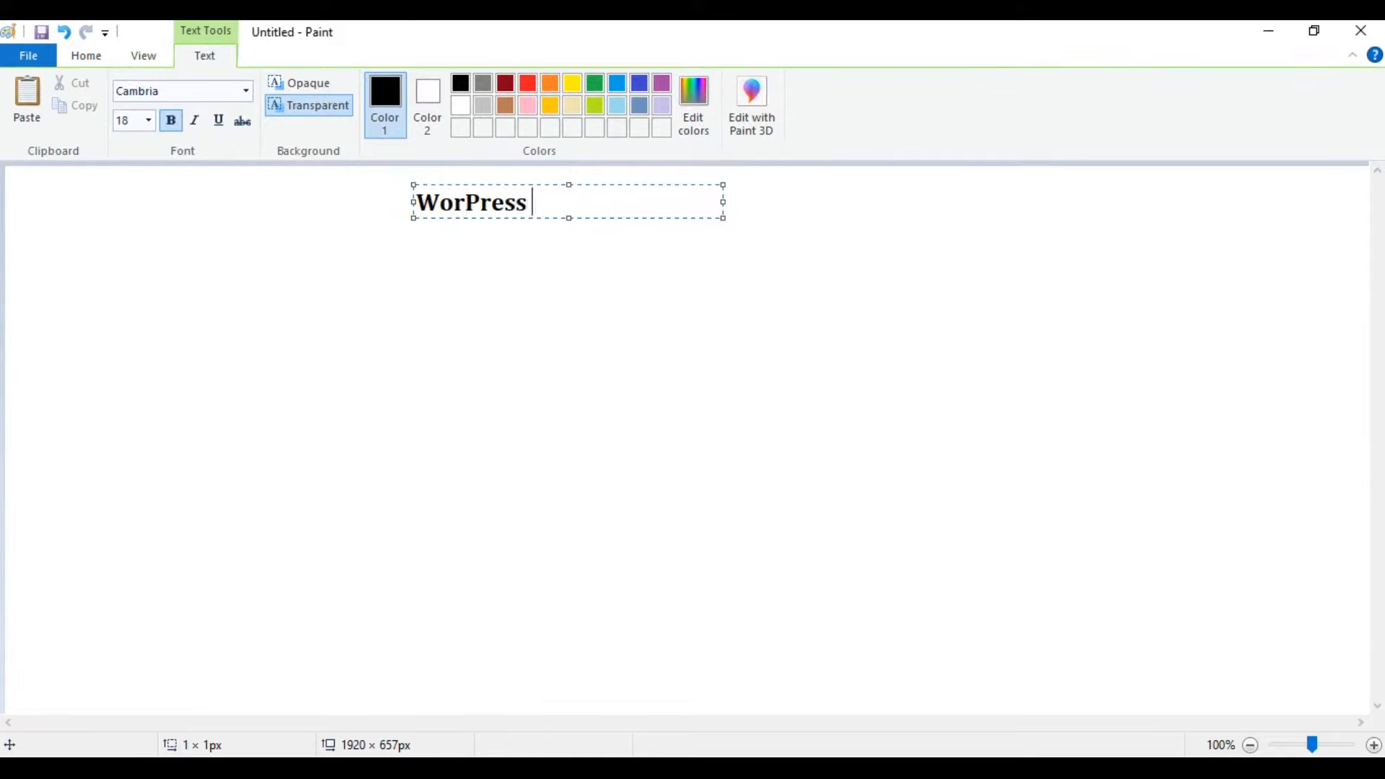
key(ctrl+z)
text(Installati)
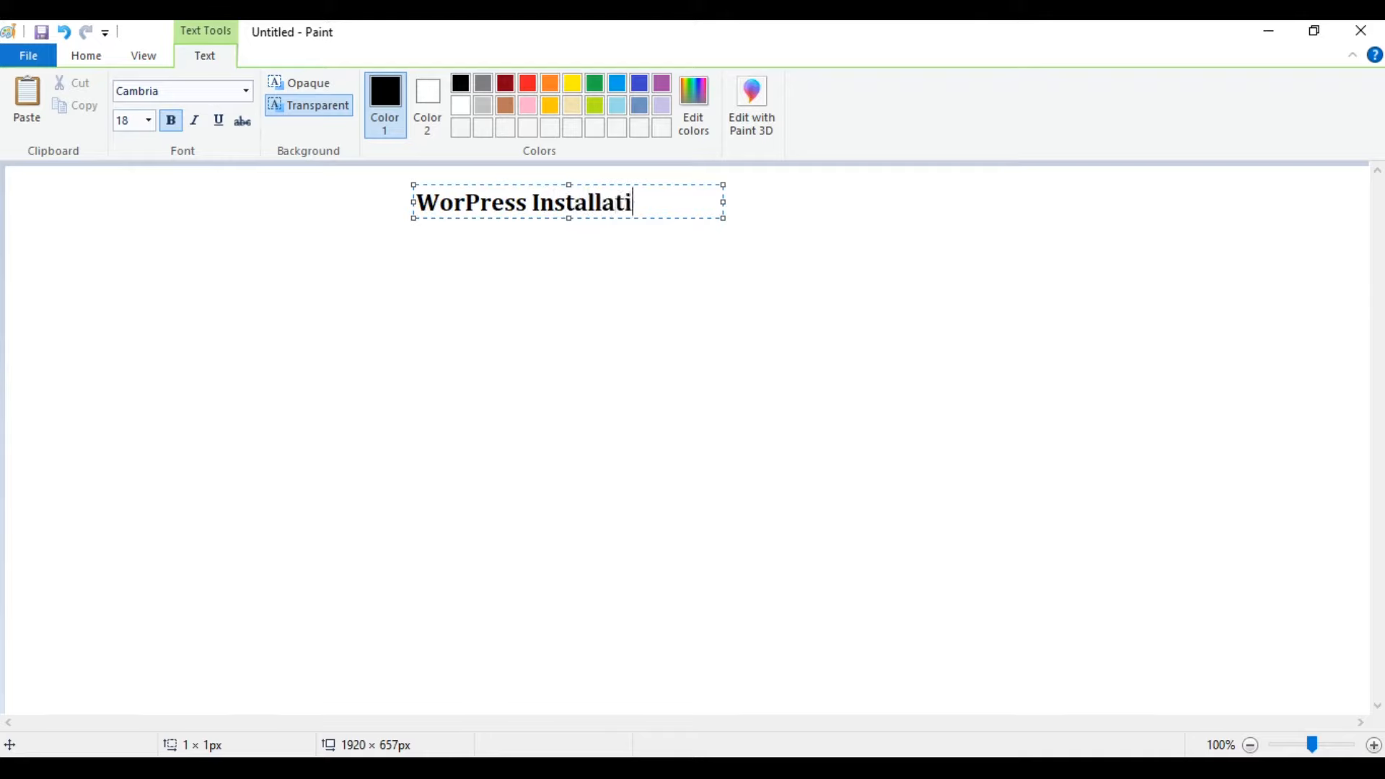
text(on in XAMPP)
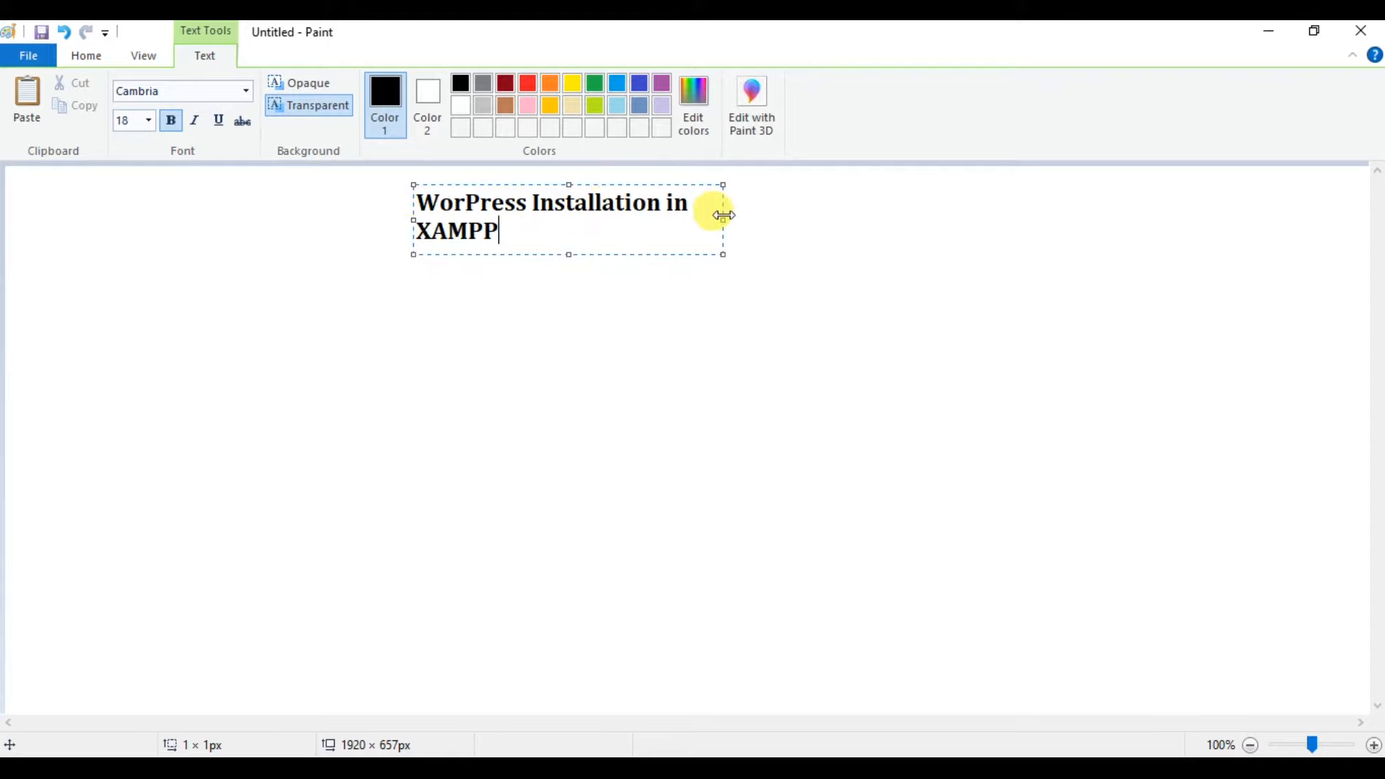
drag(723, 220, 898, 226)
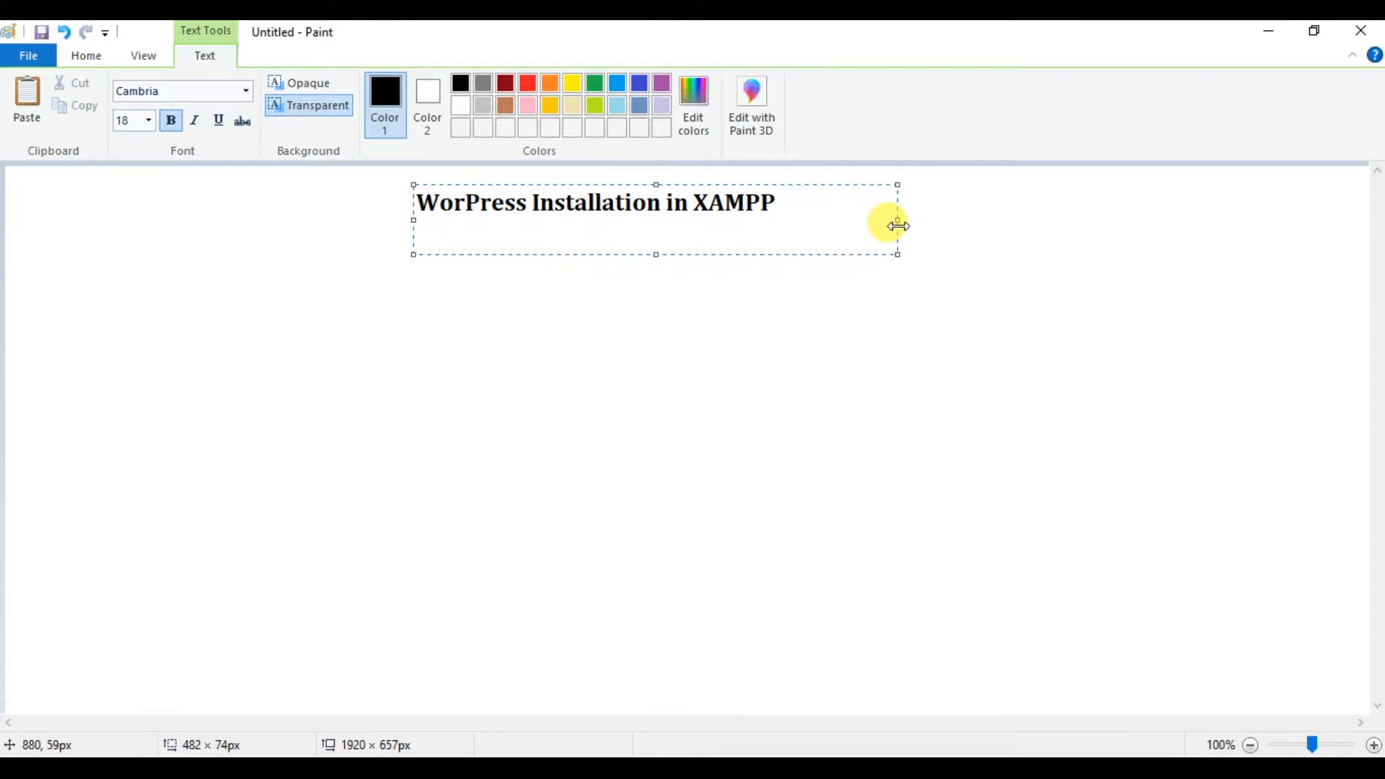
click(974, 221)
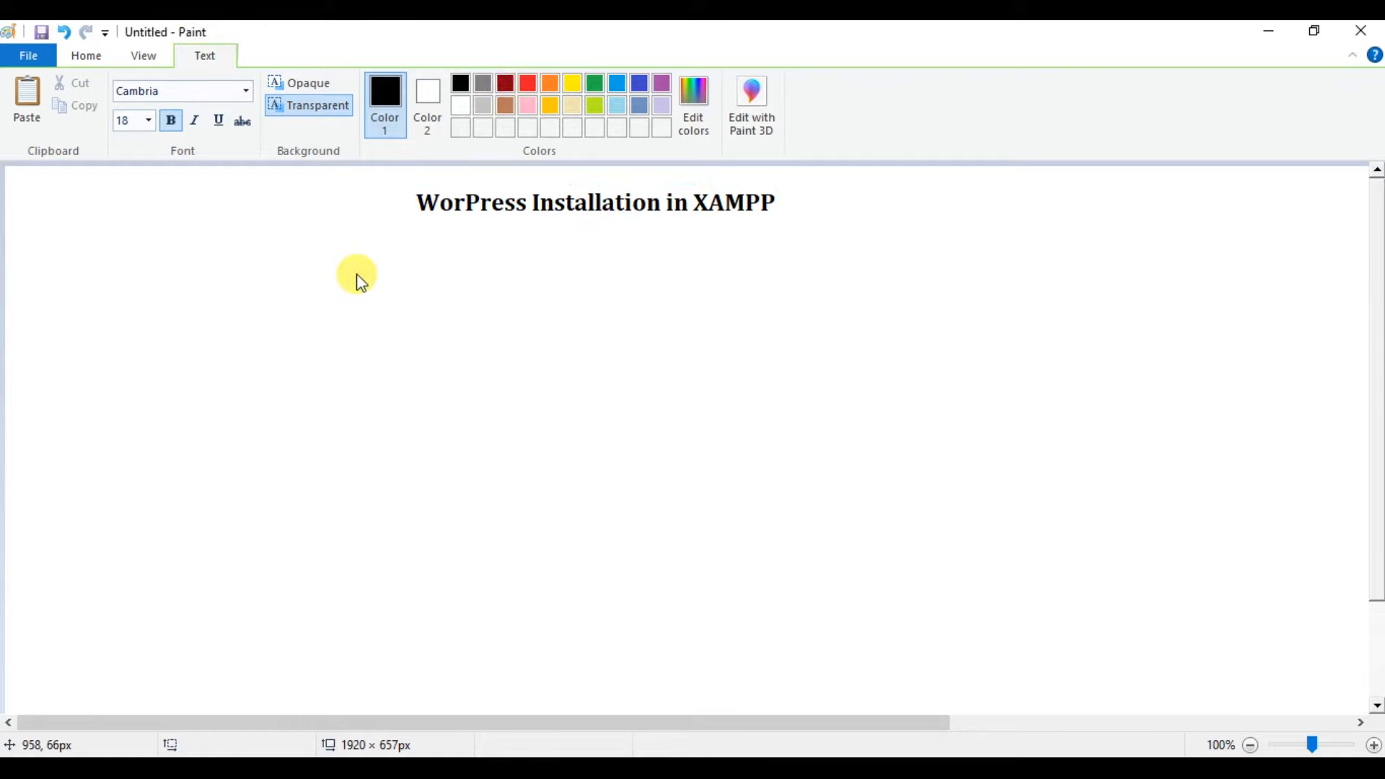
Type two lines, 'Files >> Filemanger' and 'Database>> phpmyadmin', in a text box below the title.
click(354, 256)
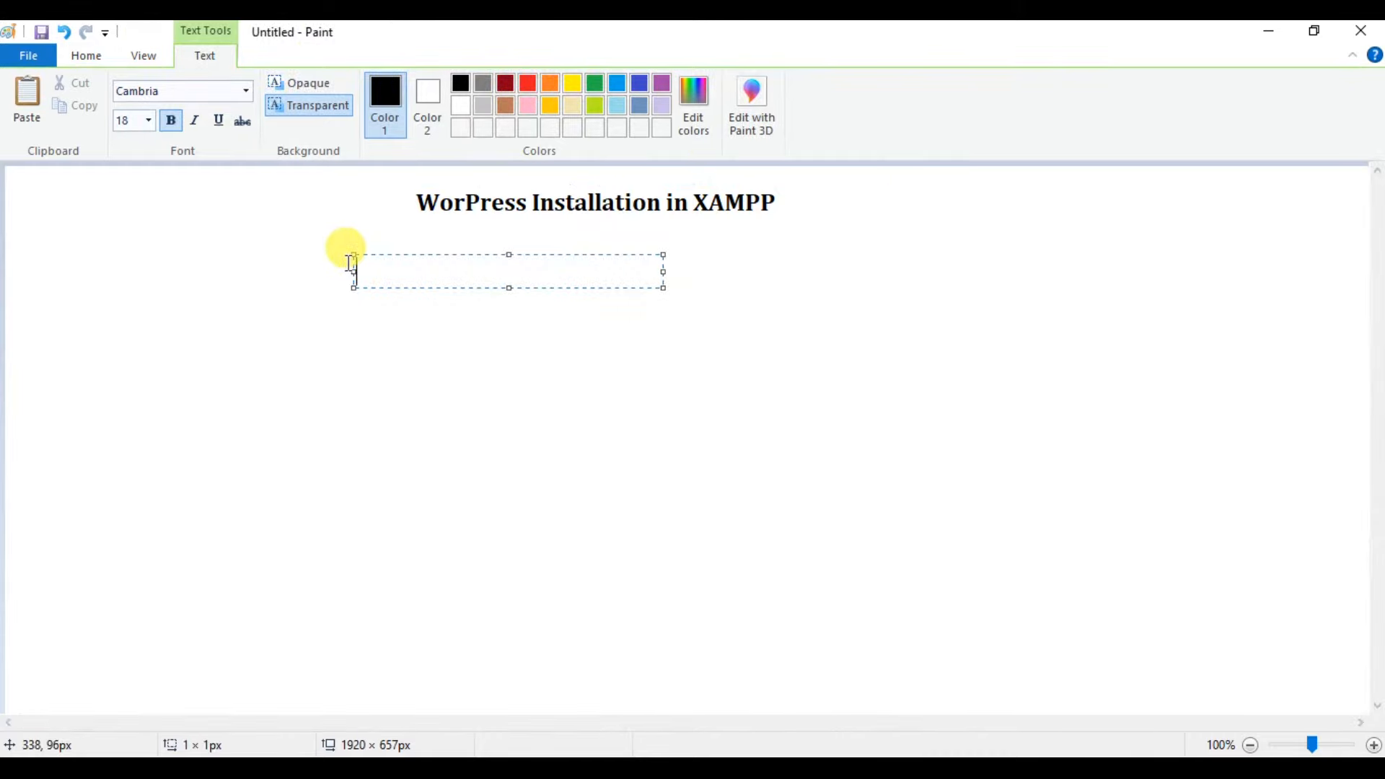
text(File)
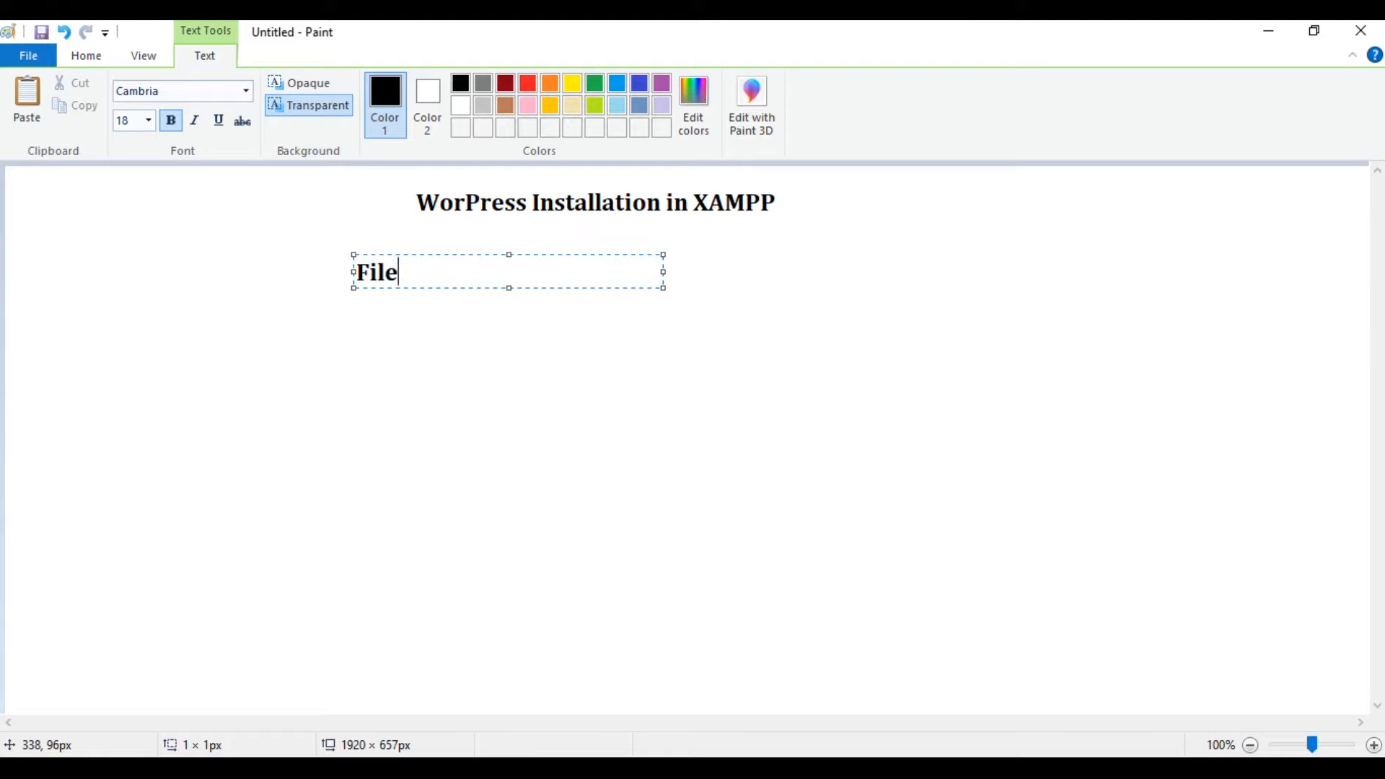
text(s >> Filemange)
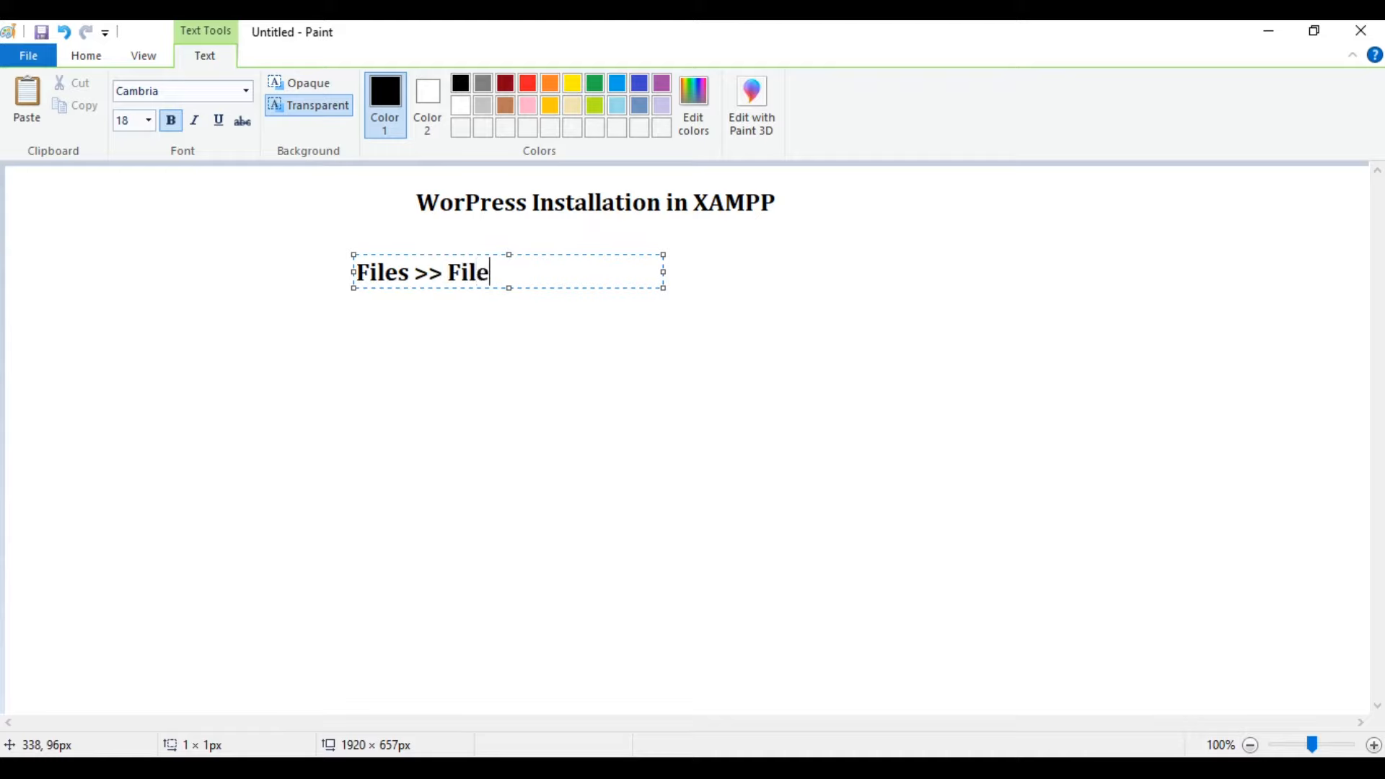
text(r)
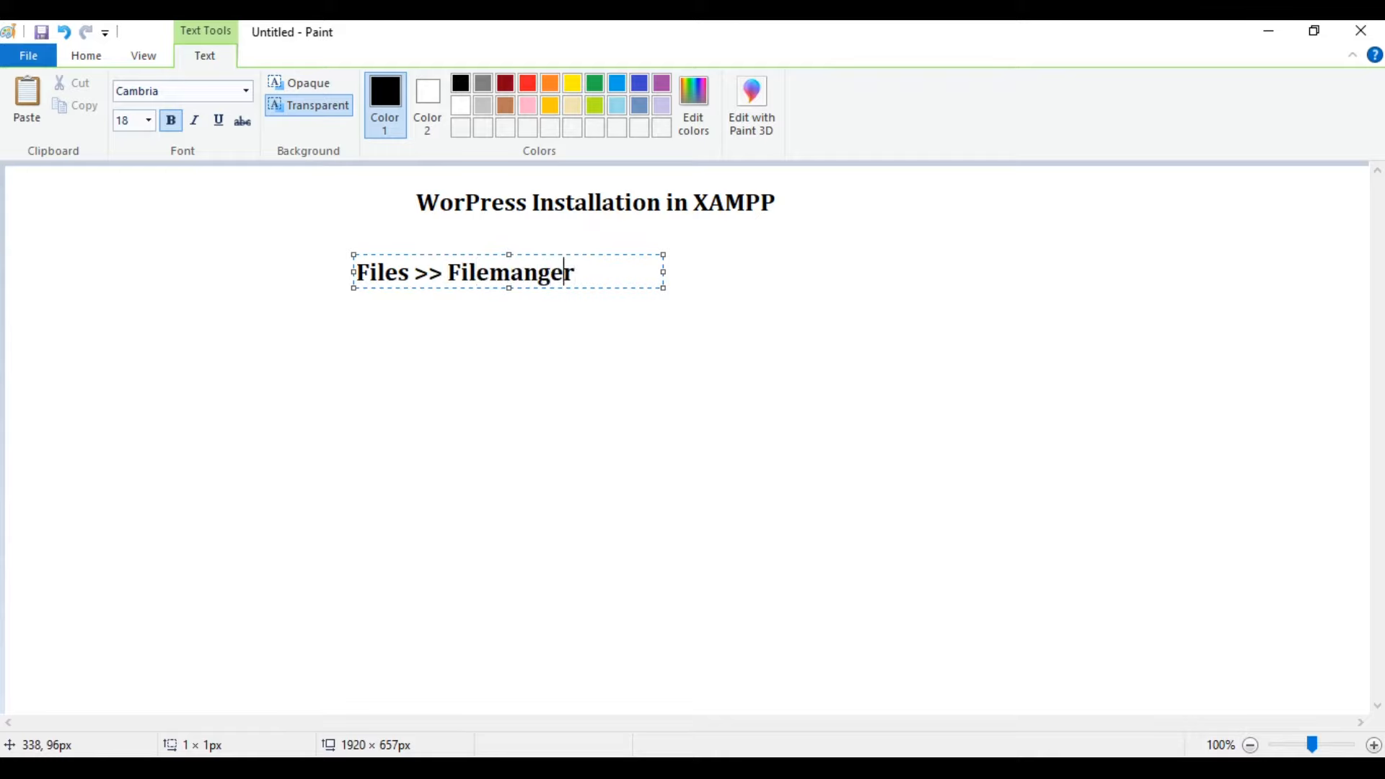
key(Return)
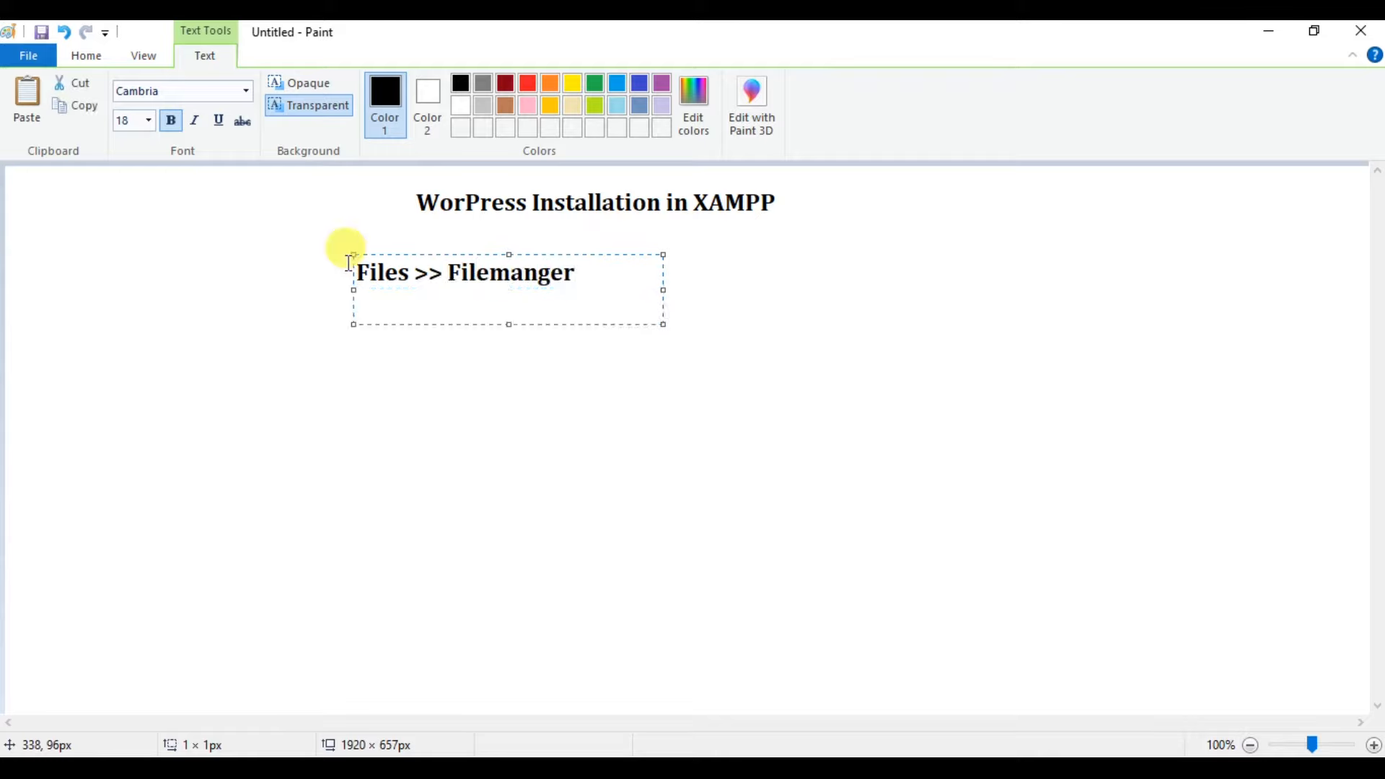
text(Dat)
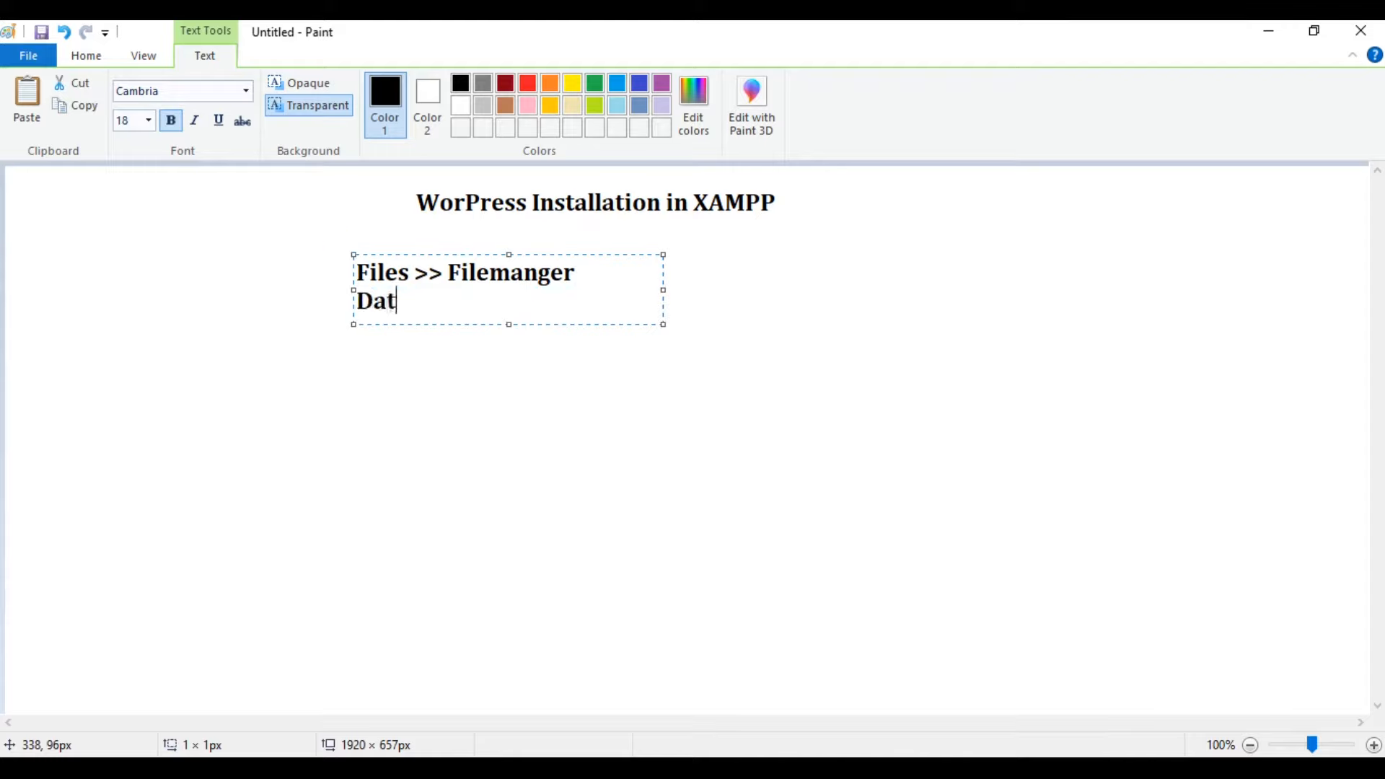
text(abse)
key(Left)
key(Left)
text(a)
key(Right)
key(Right)
text(>> p)
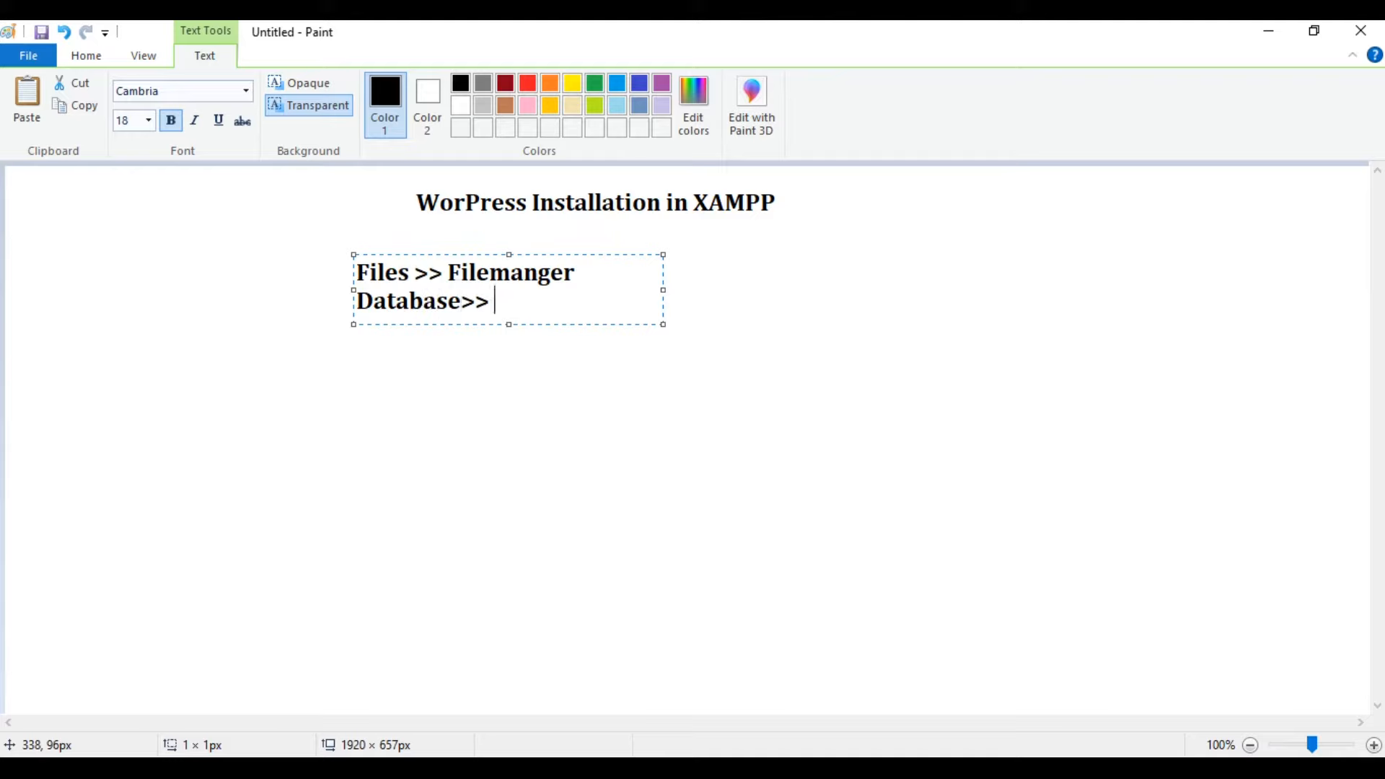
text(hpmyadmin)
Make those two lines red and move them to the canvas's upper-left corner.
key(ctrl+a)
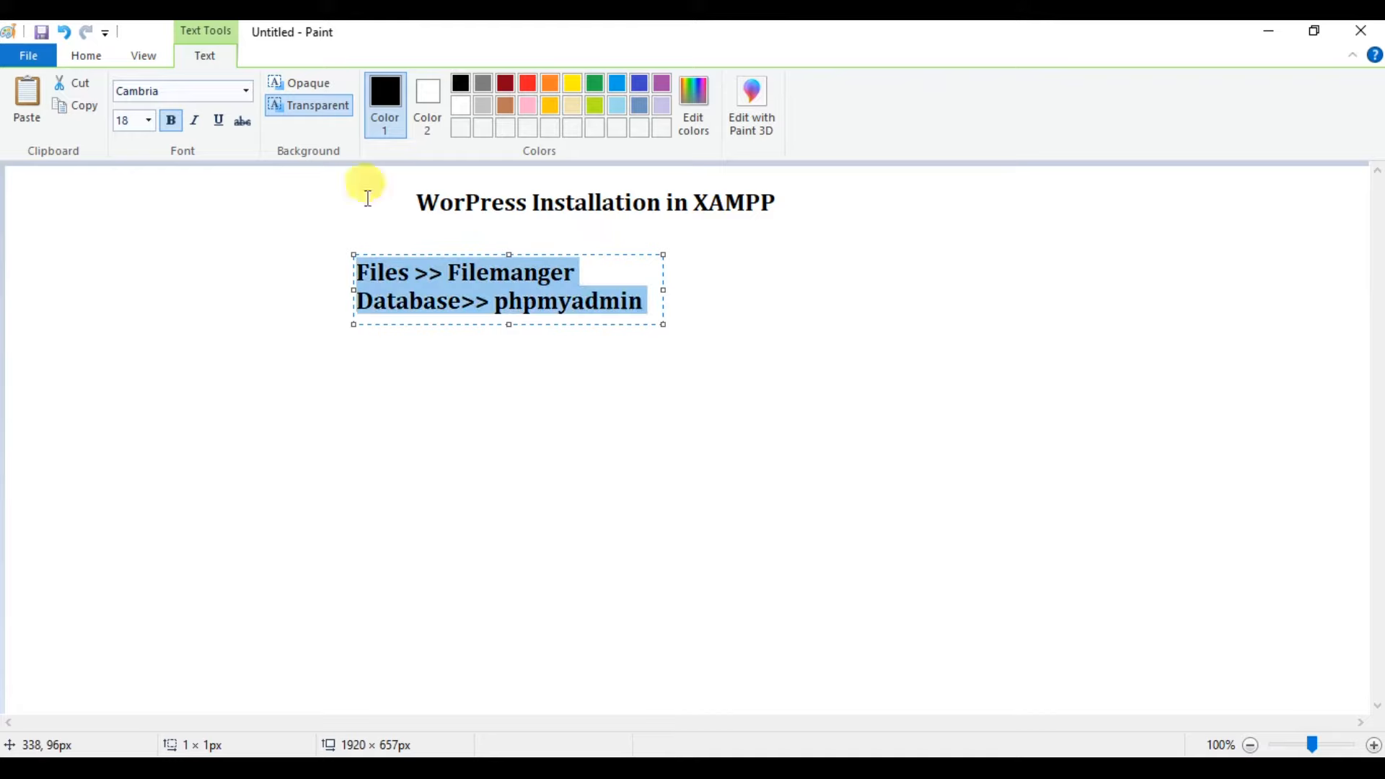
click(534, 82)
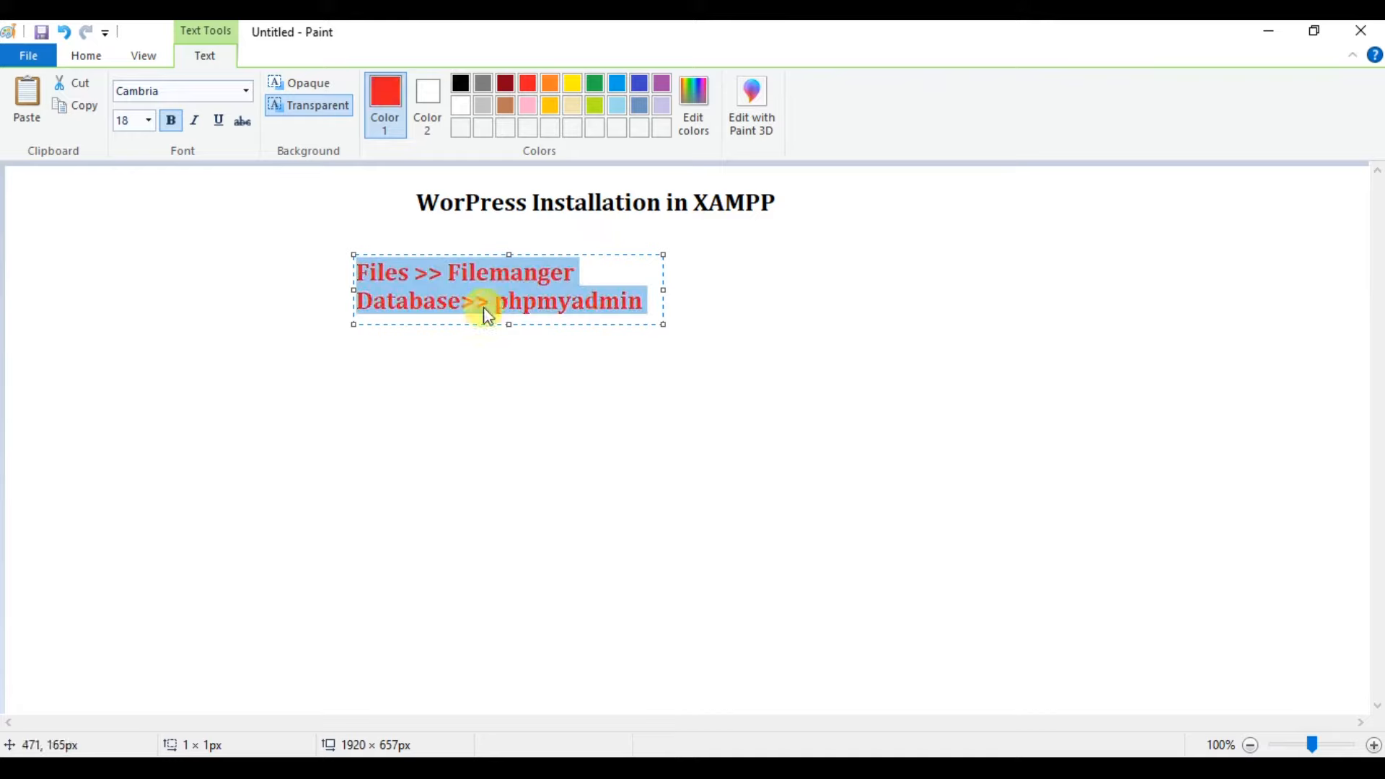
drag(474, 254, 165, 189)
click(187, 310)
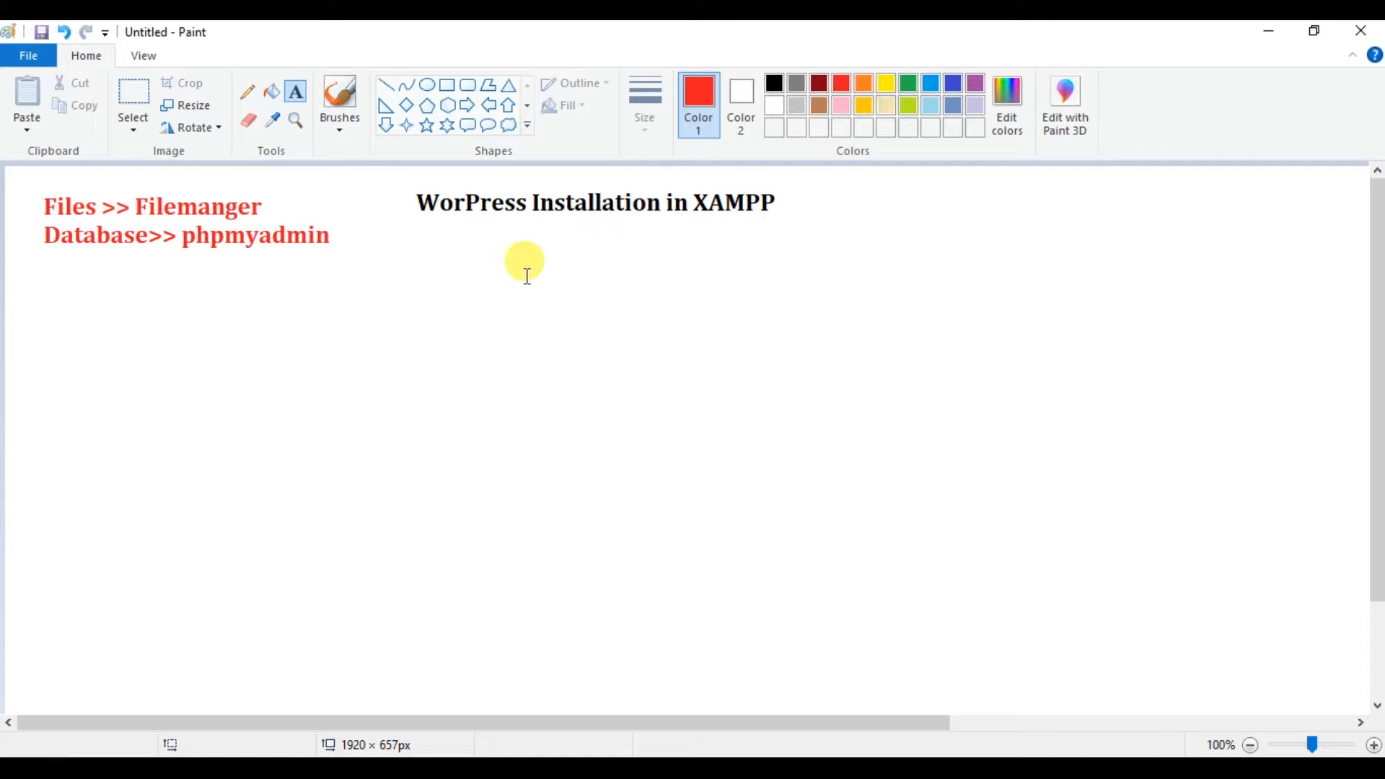
Add indigo lines 'PHP -- Apache Server' and 'MySQL -- Database' just beneath the red text.
click(953, 87)
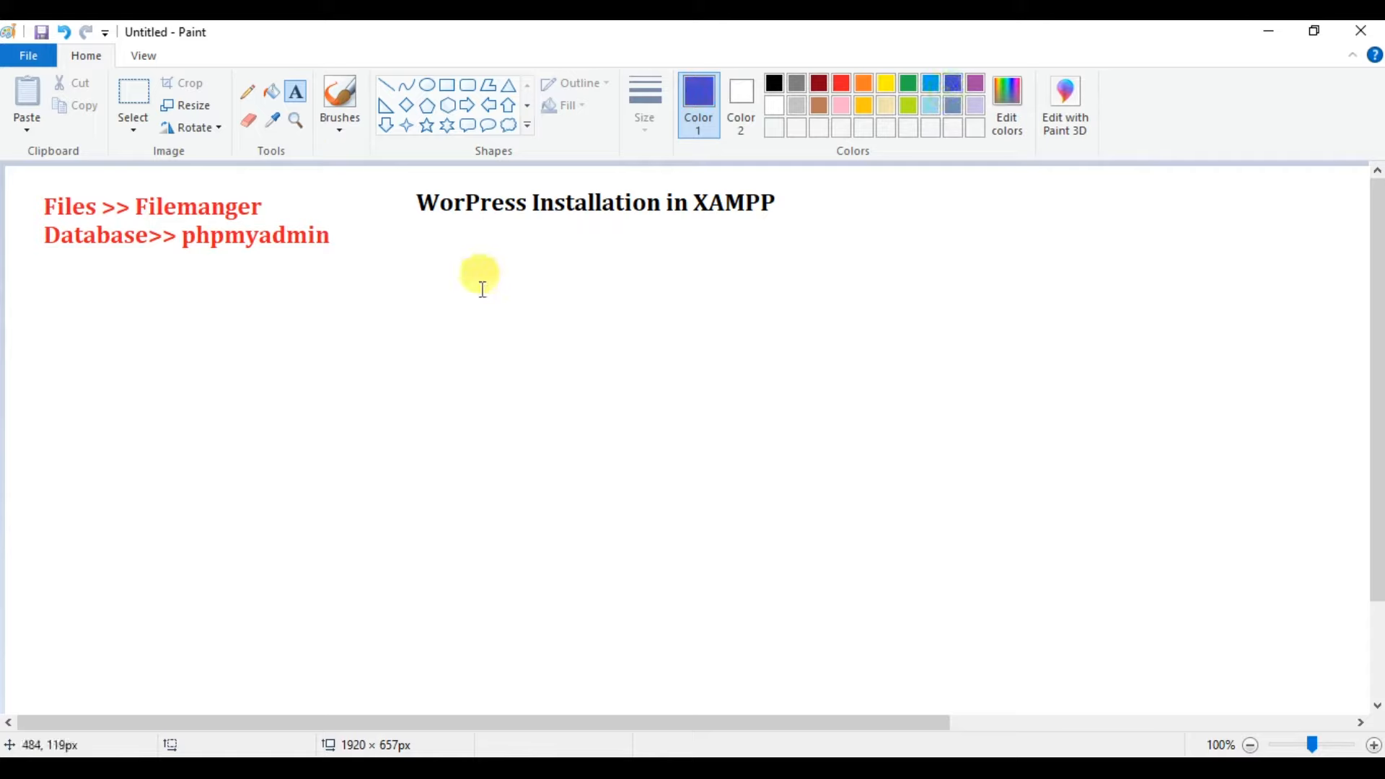
click(433, 300)
text(P)
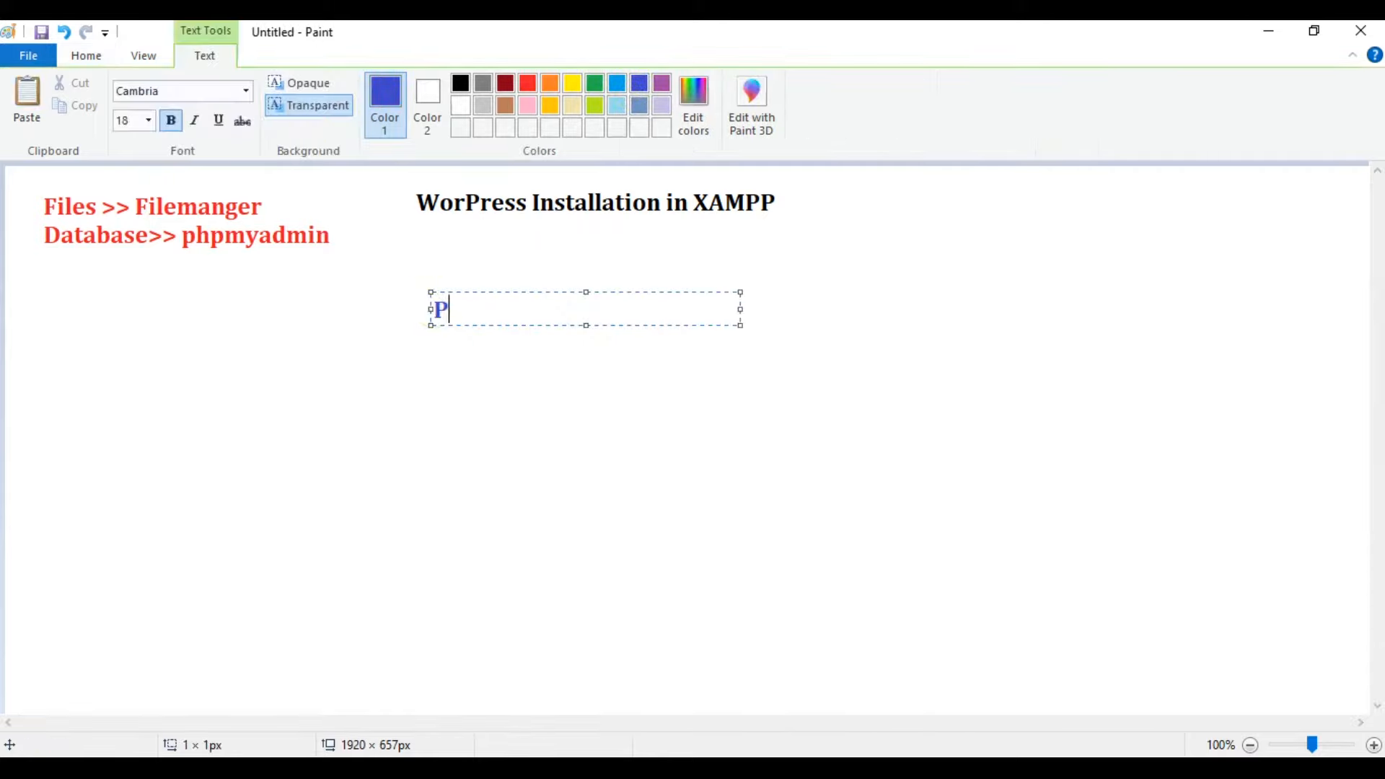
text(HP --)
text(Ap)
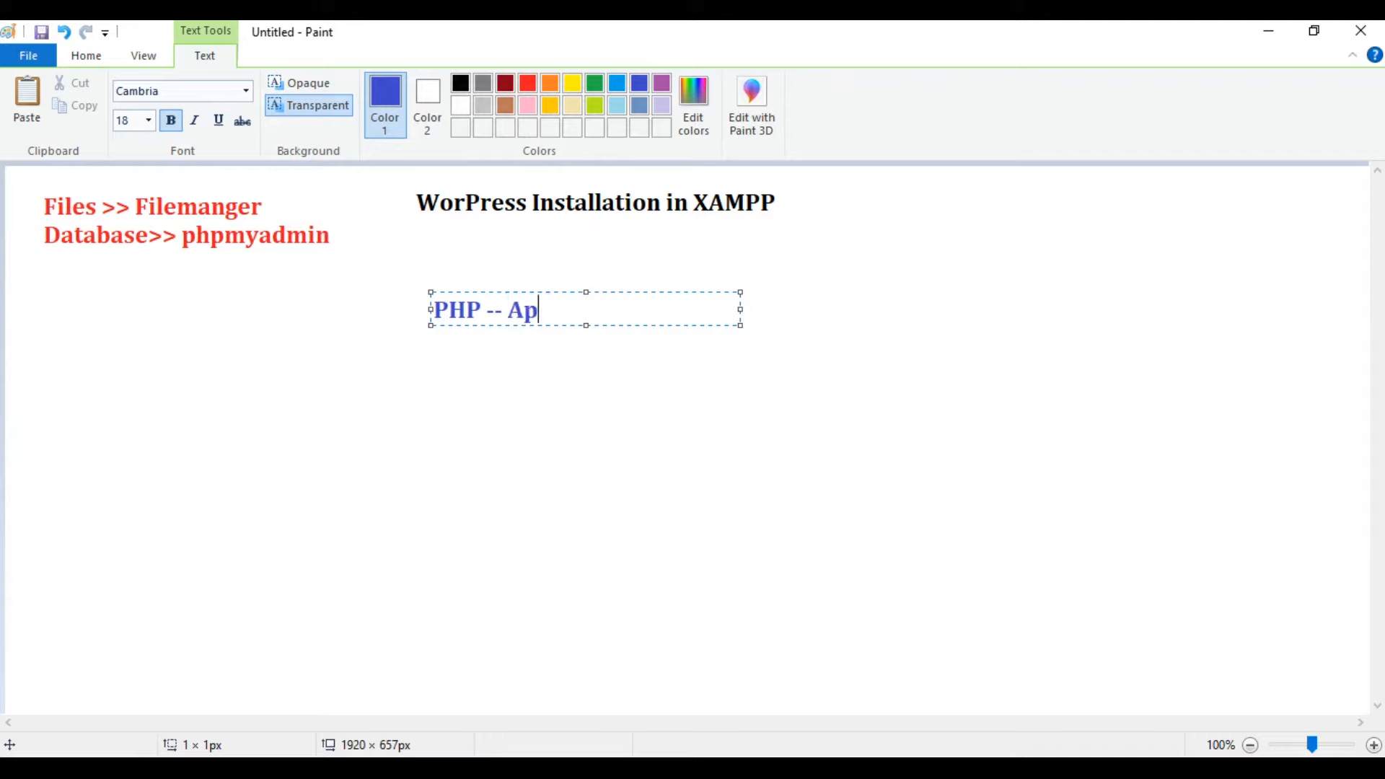
text(ache Server)
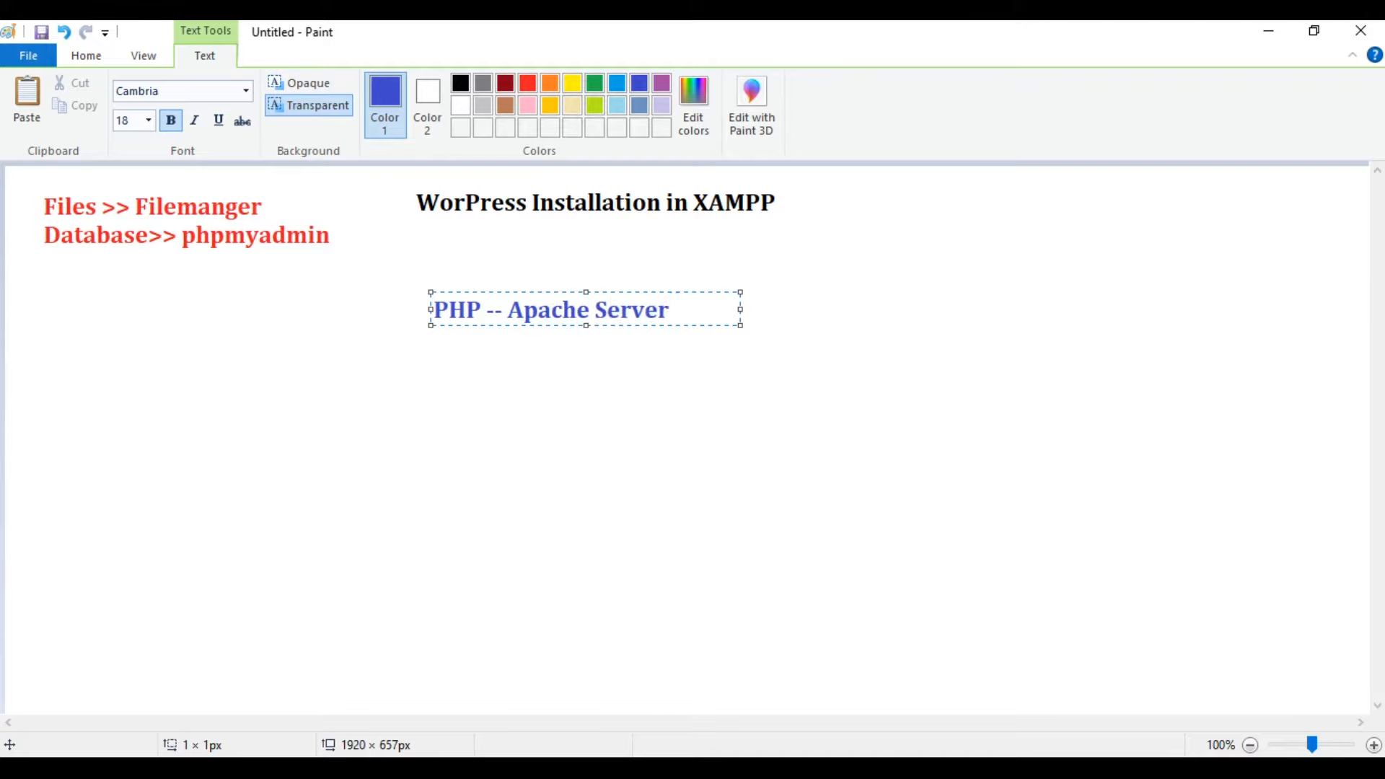
key(Return)
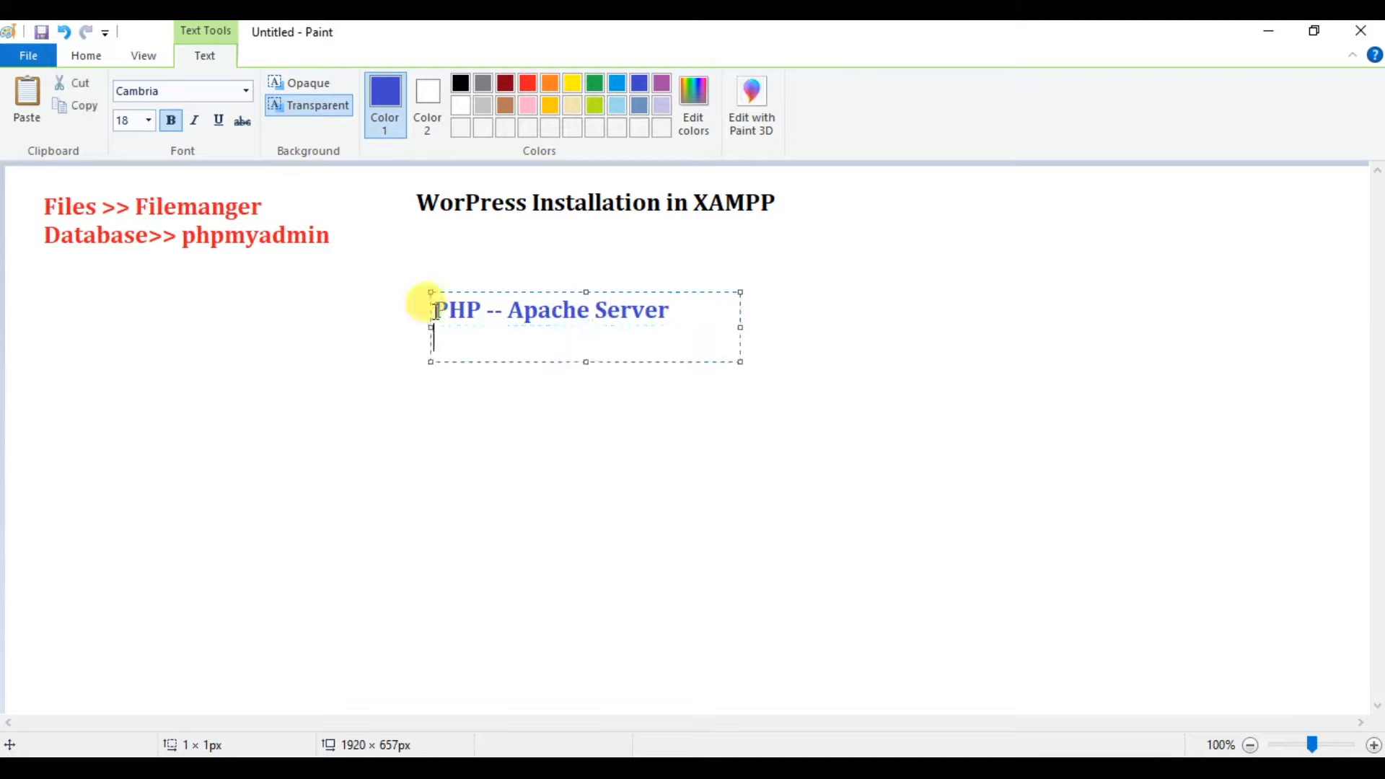
text(My)
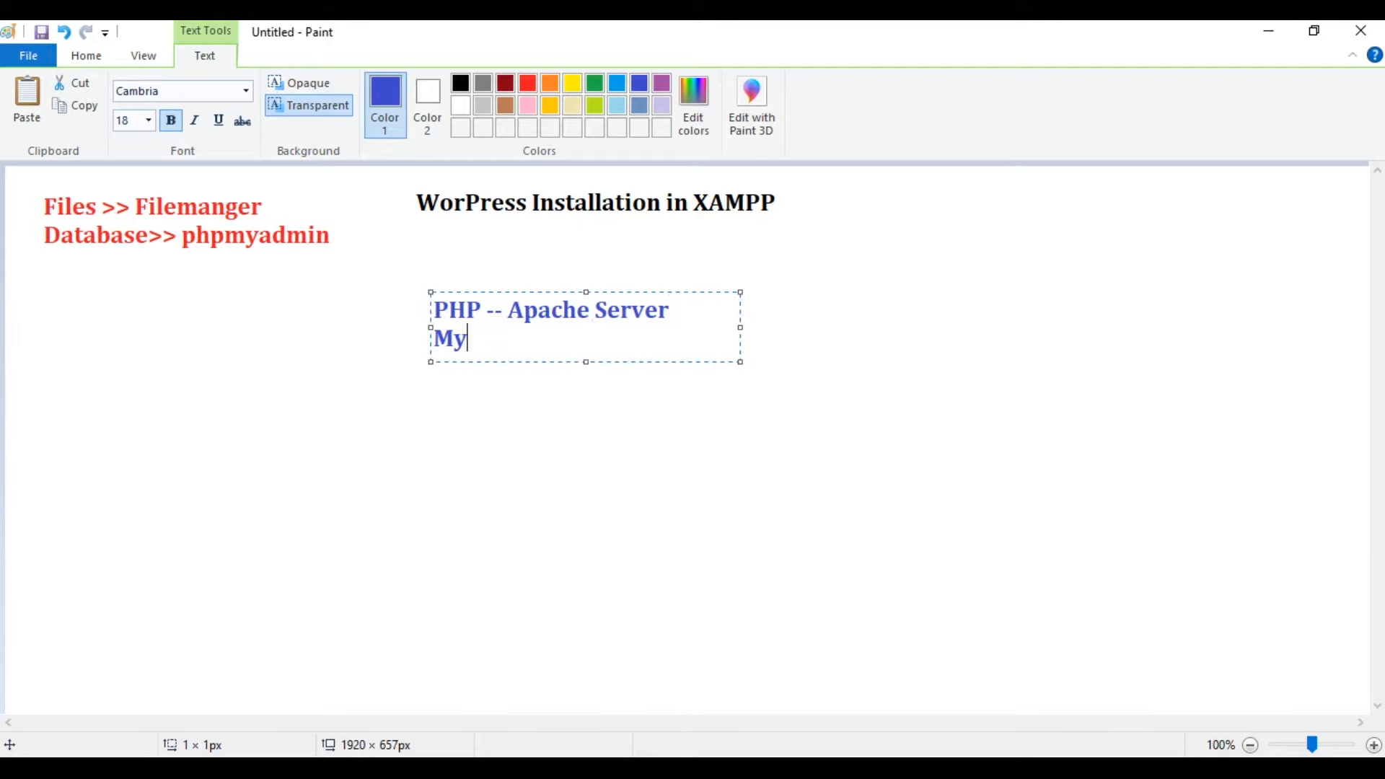
text(SQL --)
text(Database)
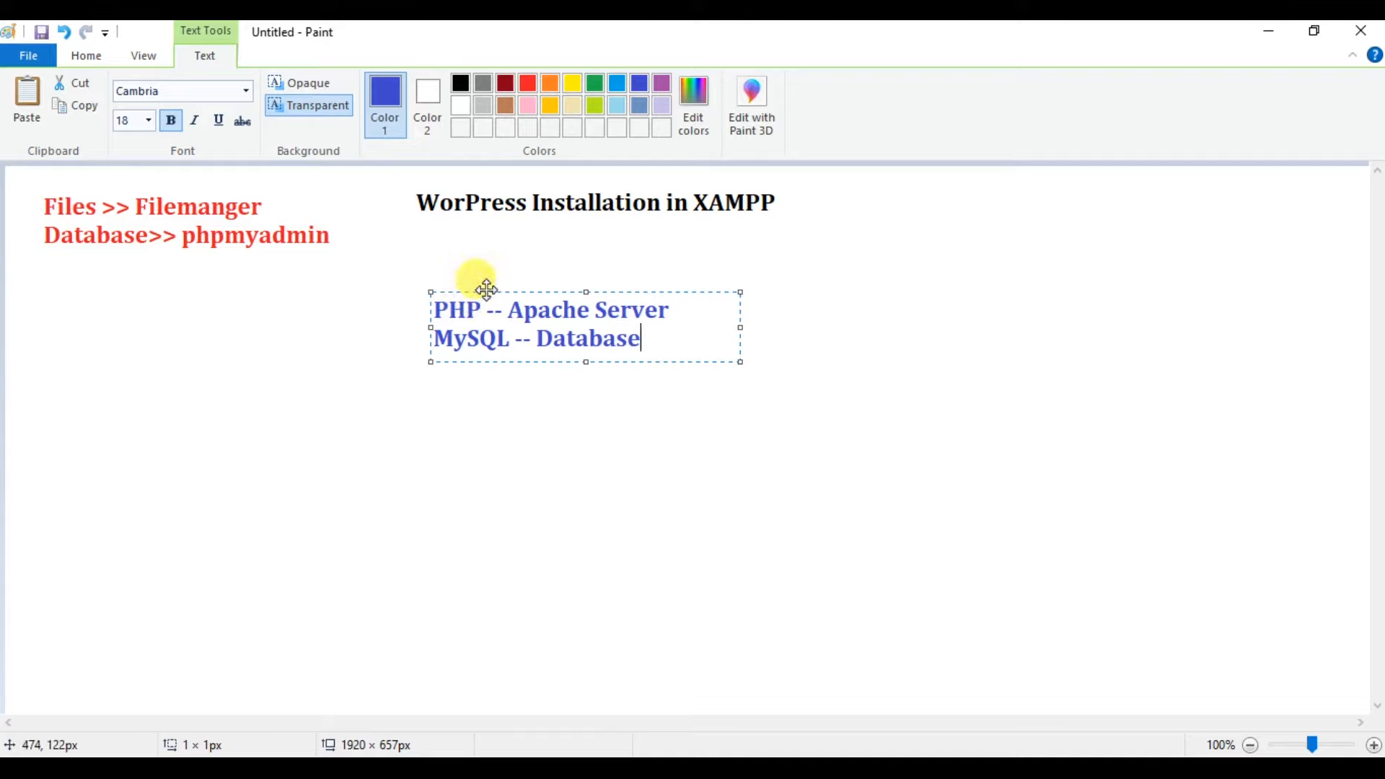
drag(487, 290, 89, 269)
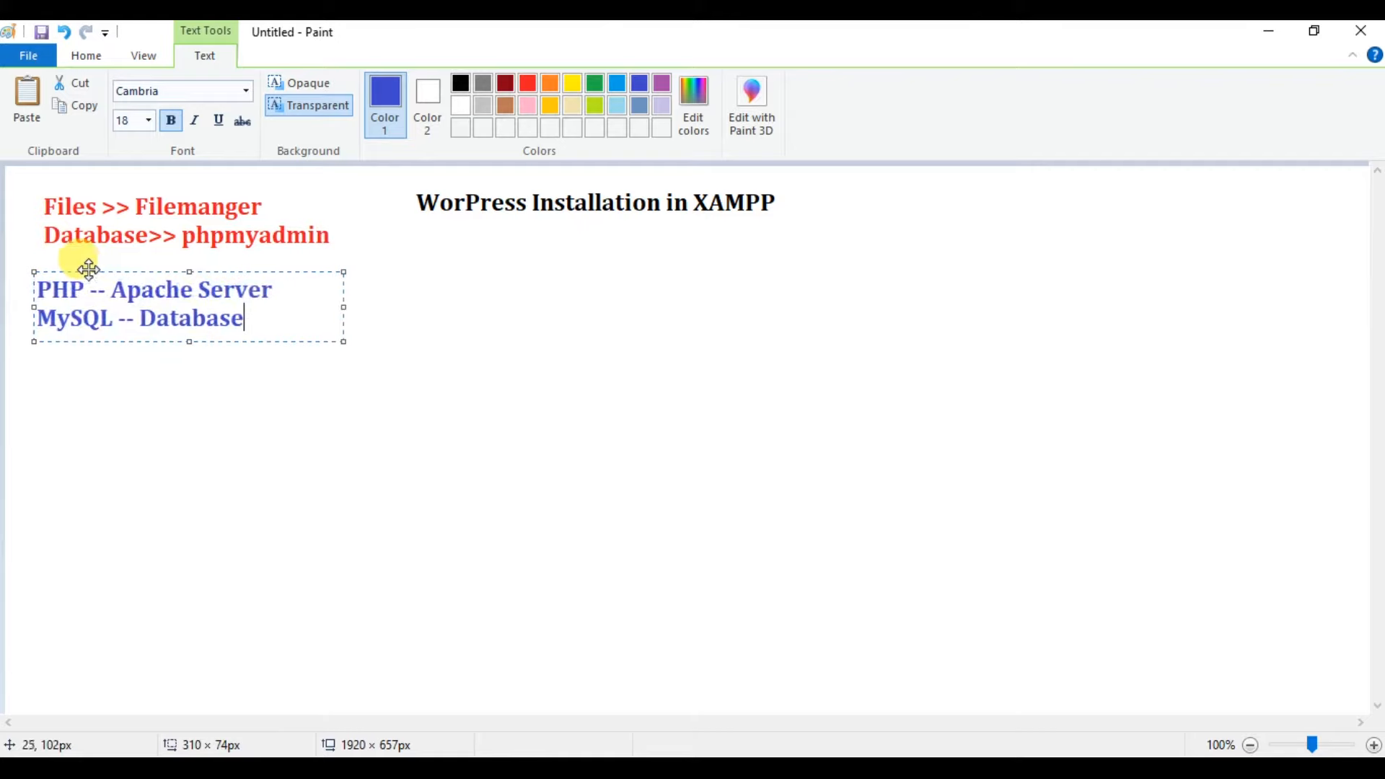
click(458, 382)
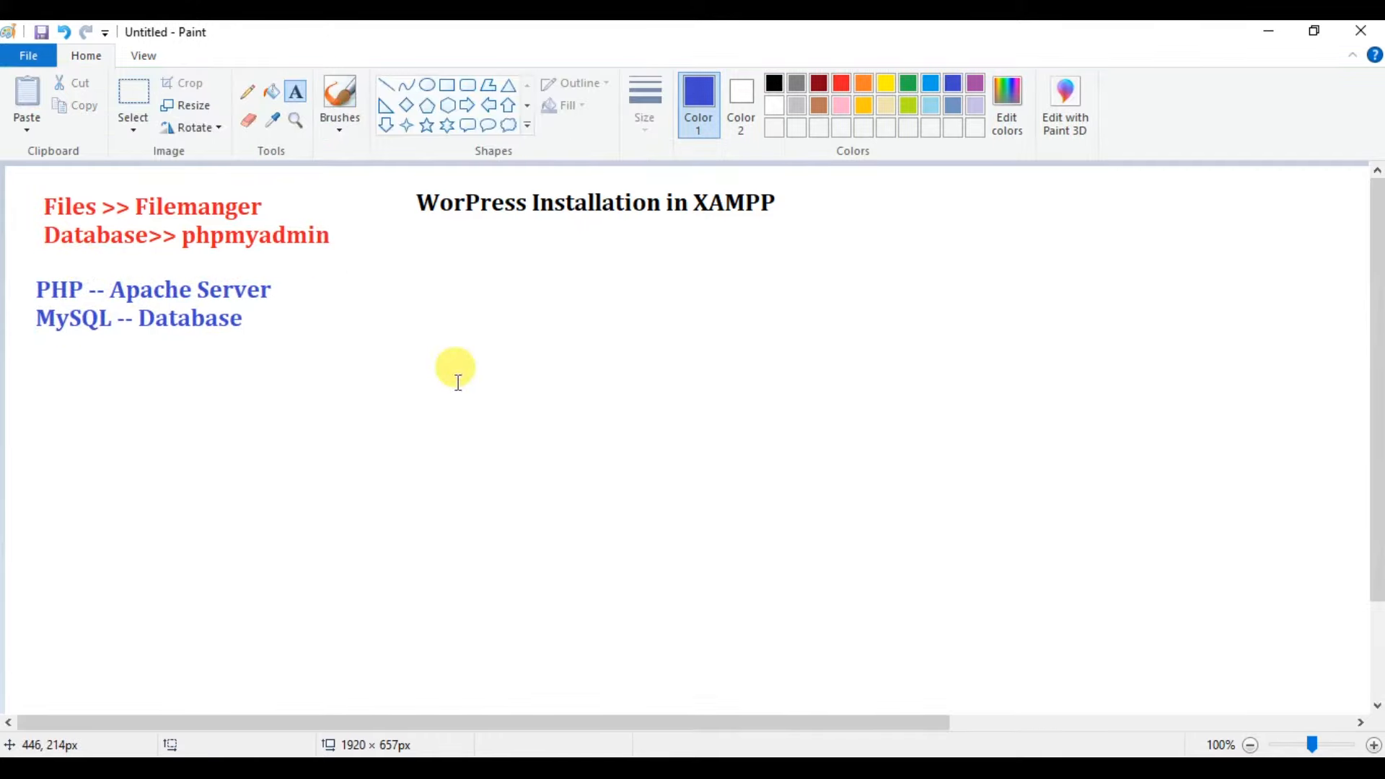
Type the four-line list XAMPP, WAMP, LAMP - Linux, MAMP - Mac in a new text box.
click(531, 282)
text(XA)
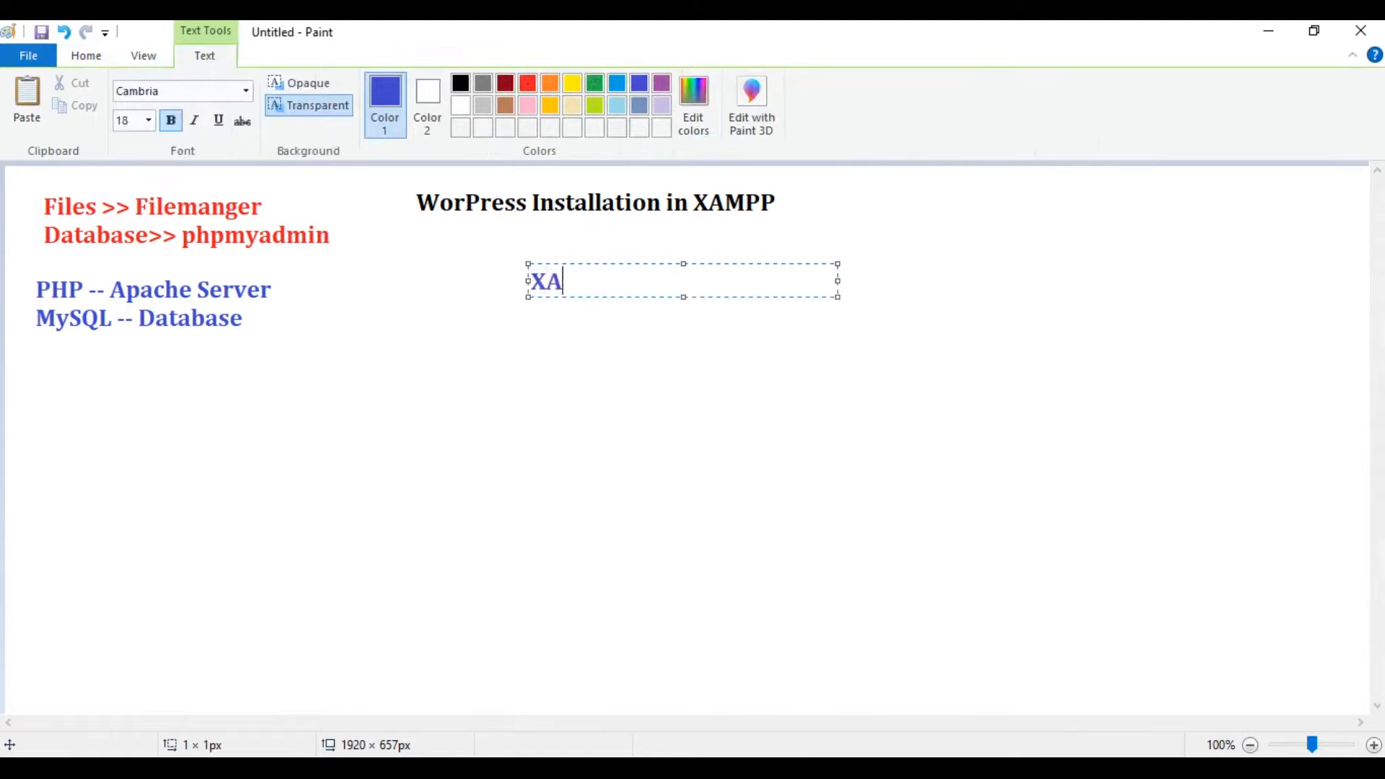
text(MPP)
key(Return)
text(W)
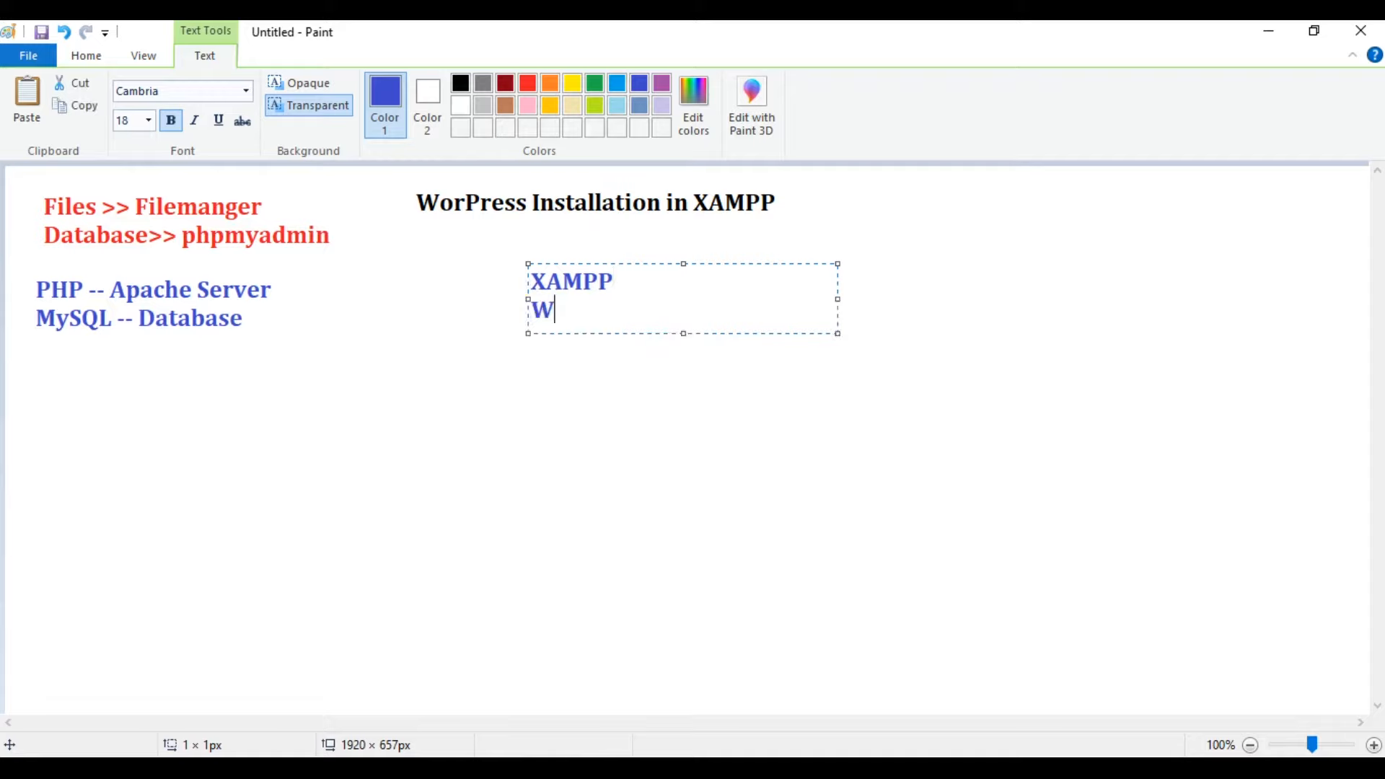
text(AMP)
key(Return)
text(LAM)
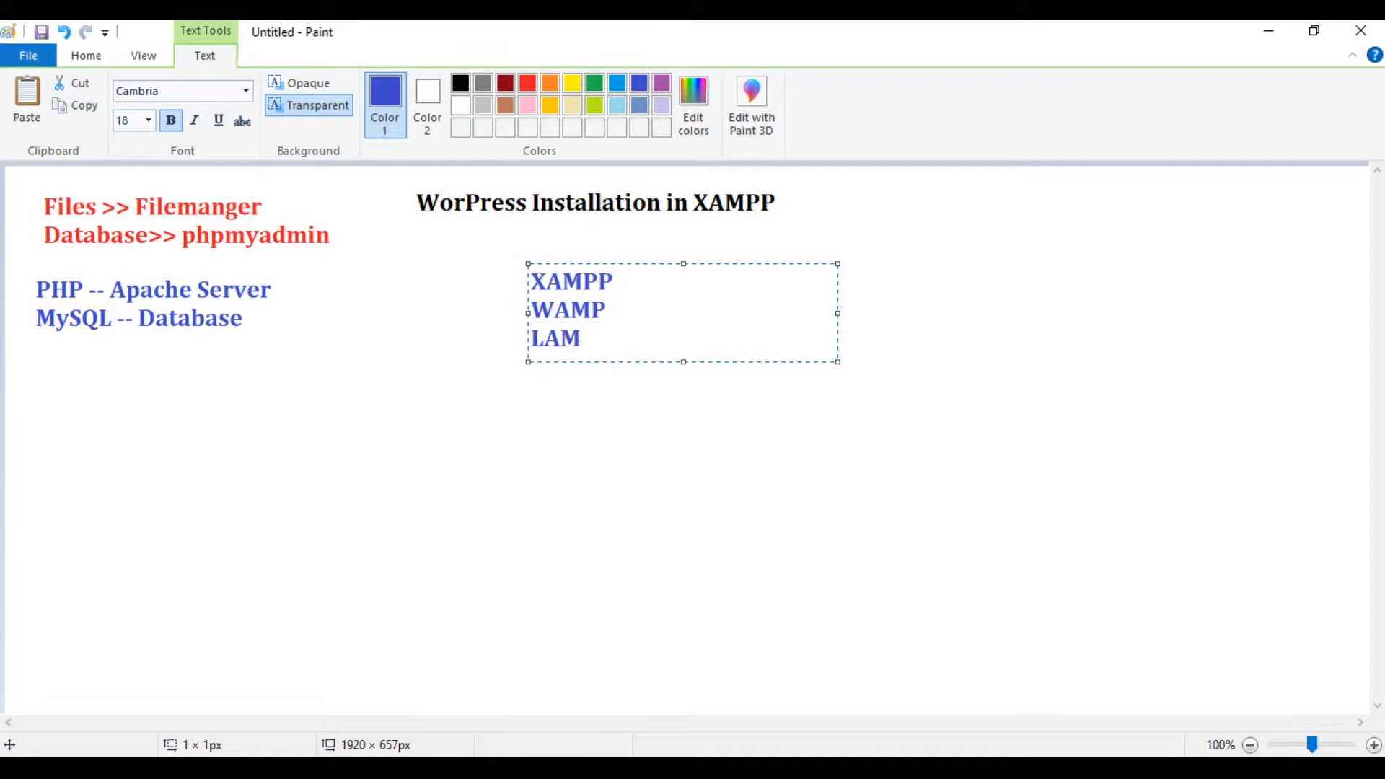
text(P - Linux)
key(Return)
text(MAMP - M)
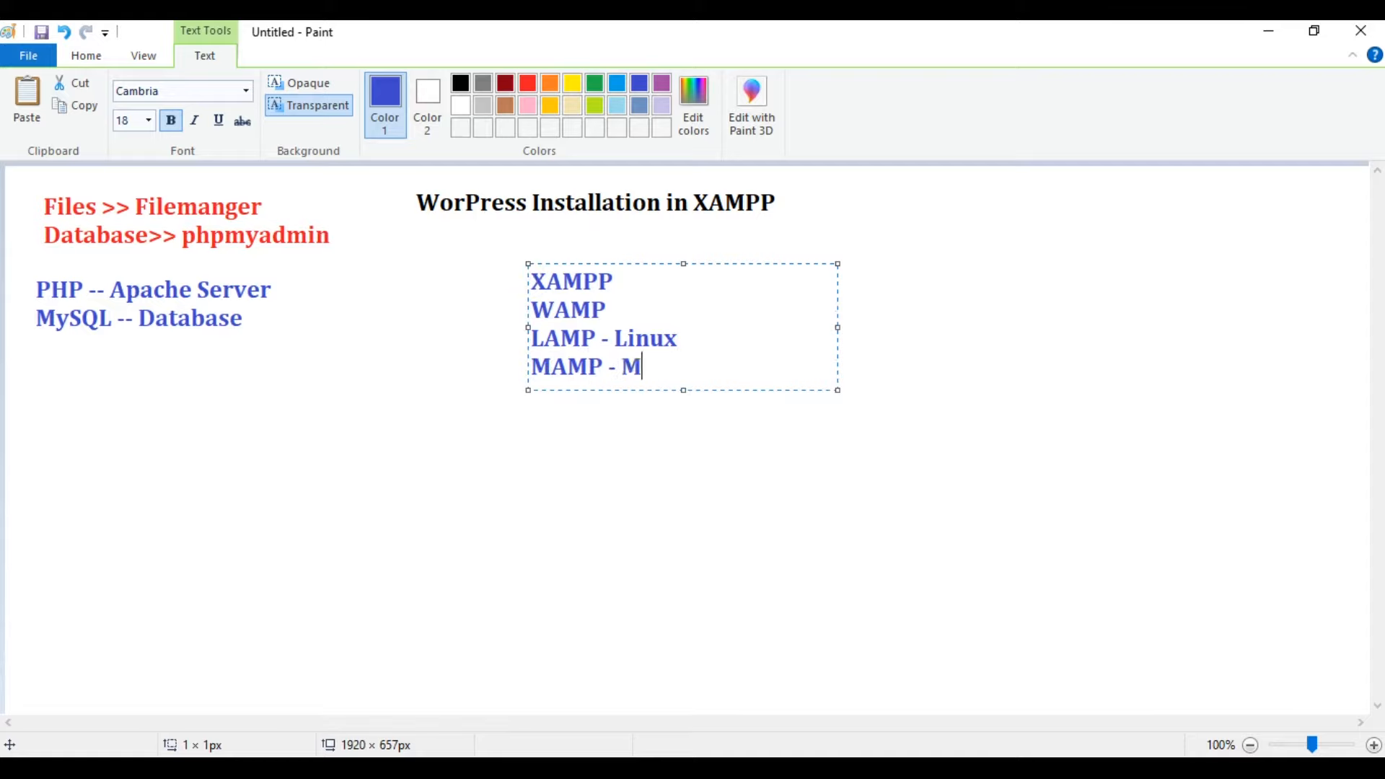
text(ac)
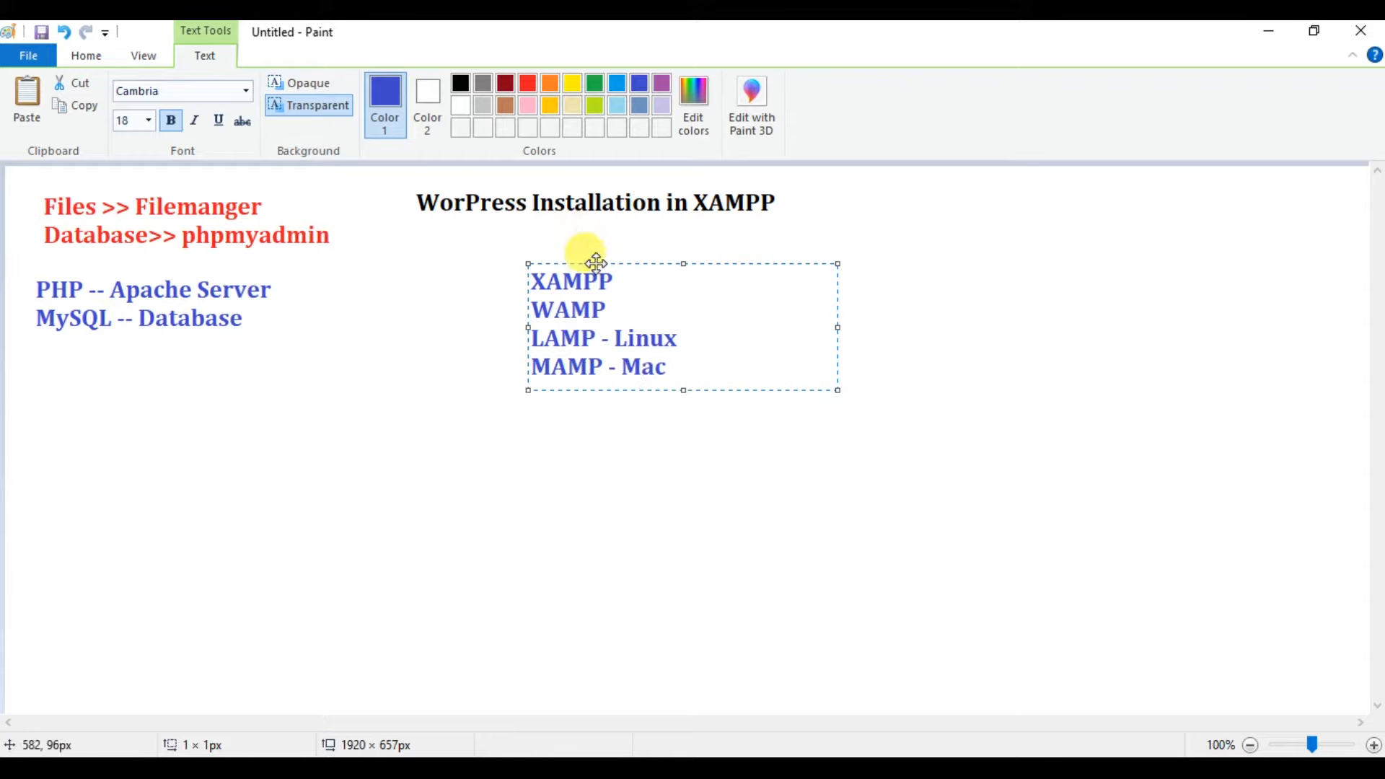
Narrow the list box, move it under the MySQL -- Database line, and colour it purple.
mouse_move(595, 264)
mouse_down()
mouse_move(498, 310)
mouse_move(351, 338)
mouse_move(602, 283)
mouse_move(567, 263)
mouse_up()
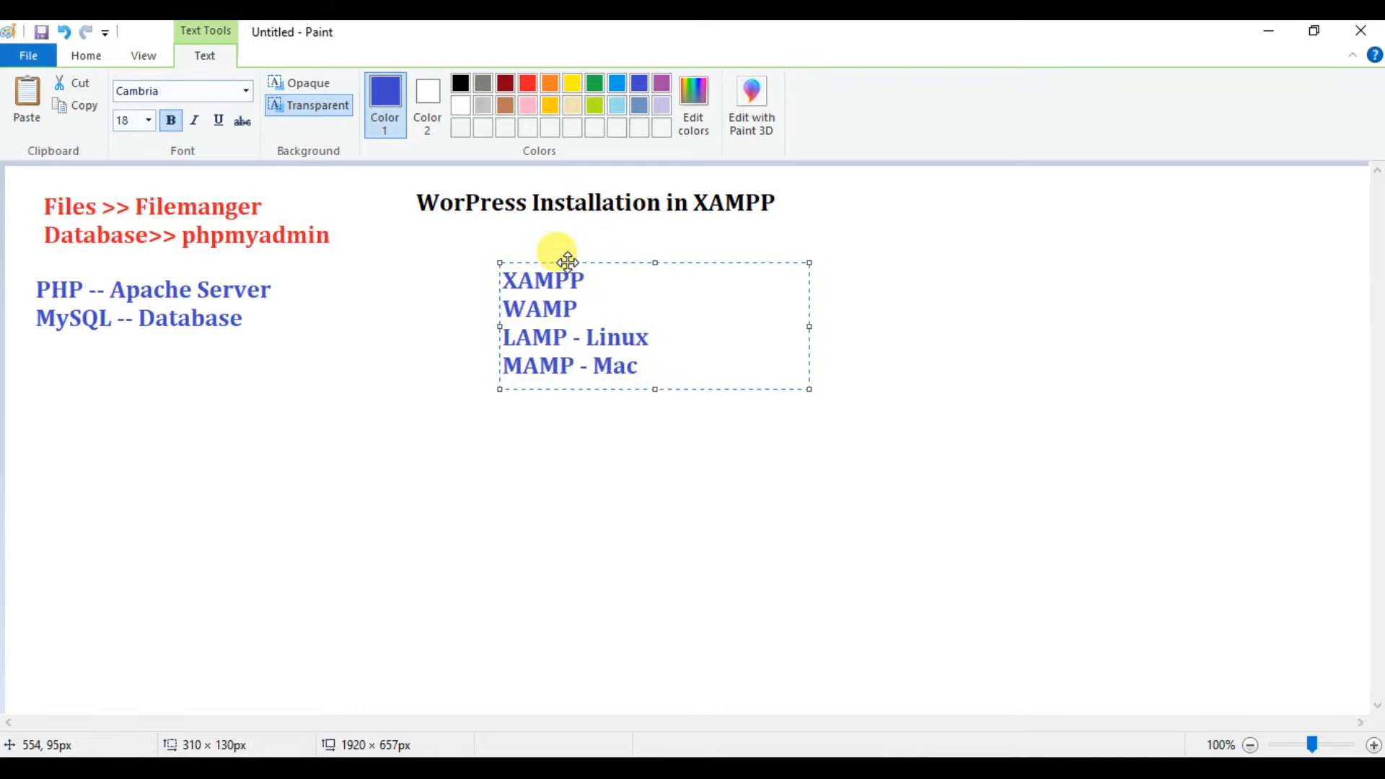
drag(811, 327, 669, 326)
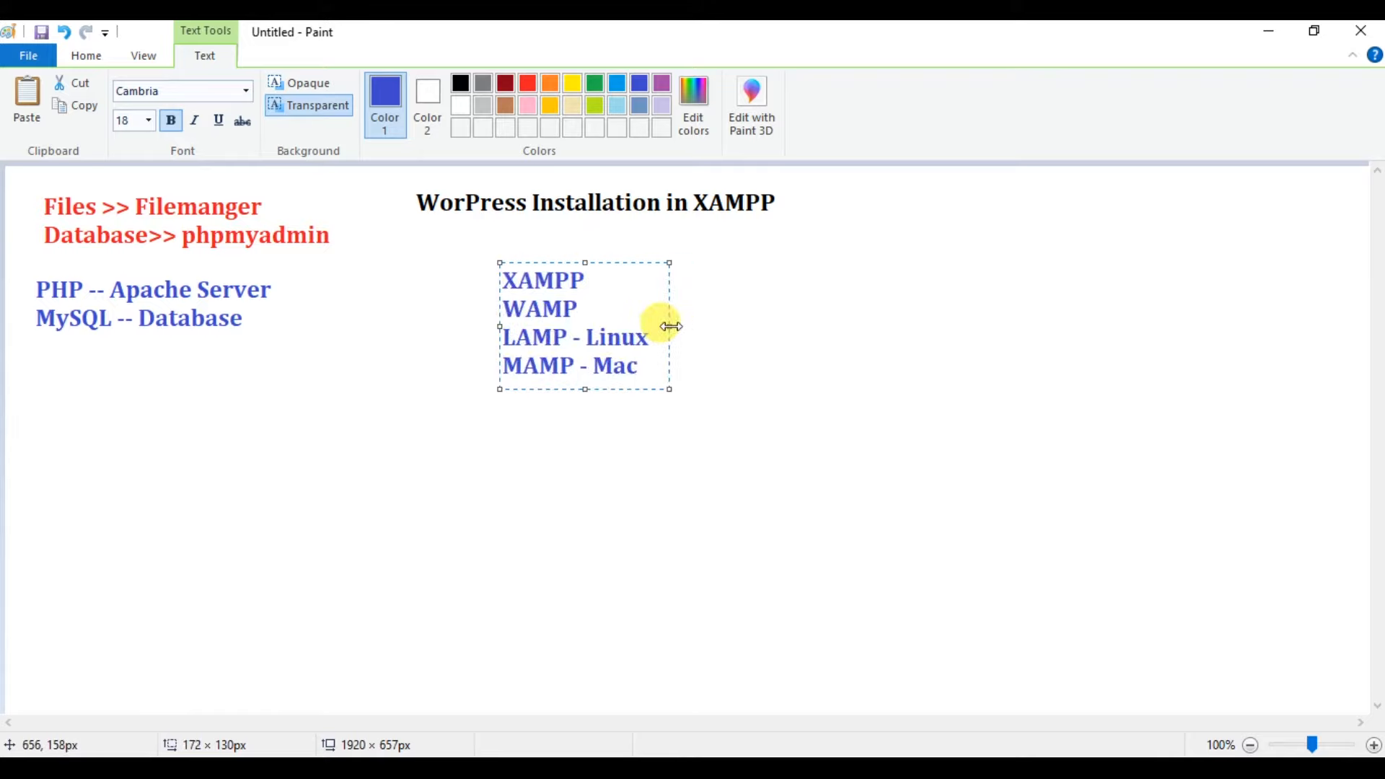
drag(618, 262, 150, 364)
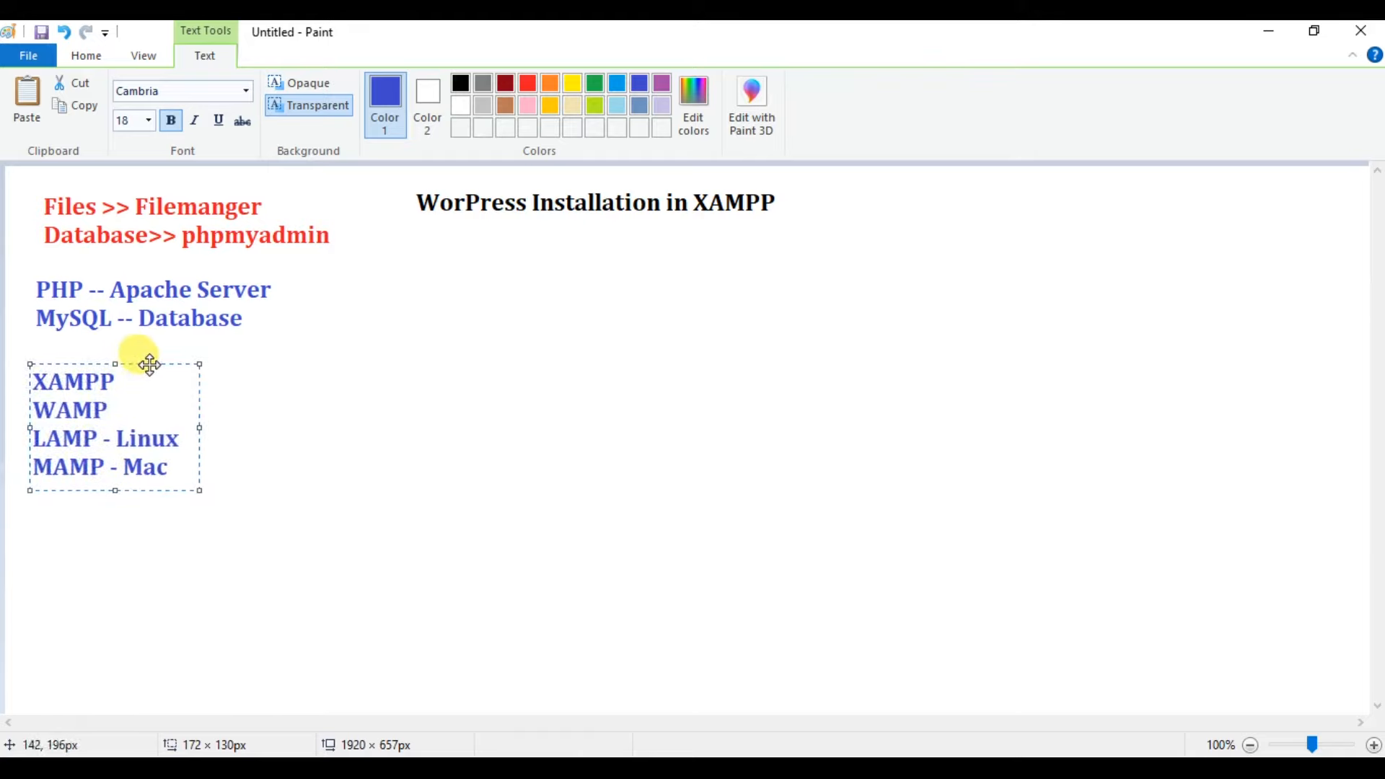
key(ctrl+a)
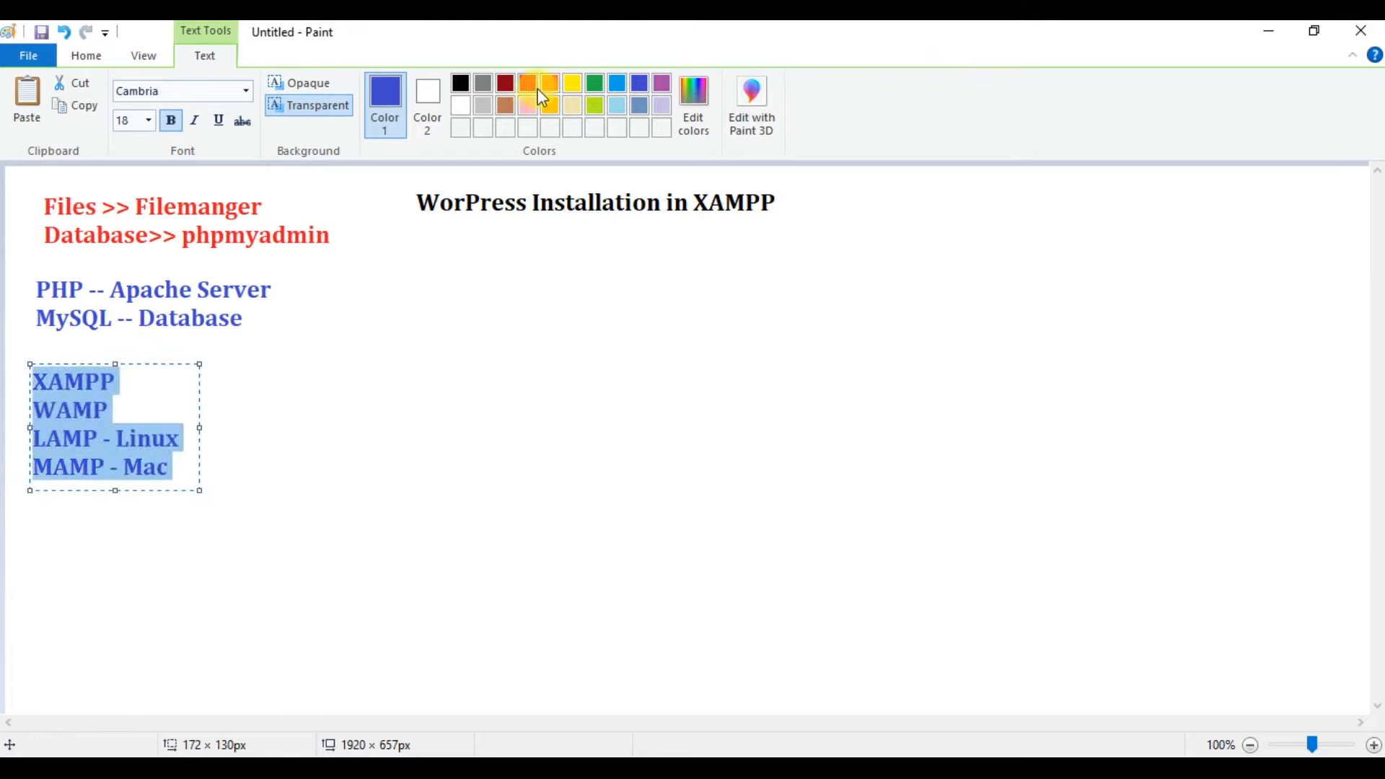
click(504, 106)
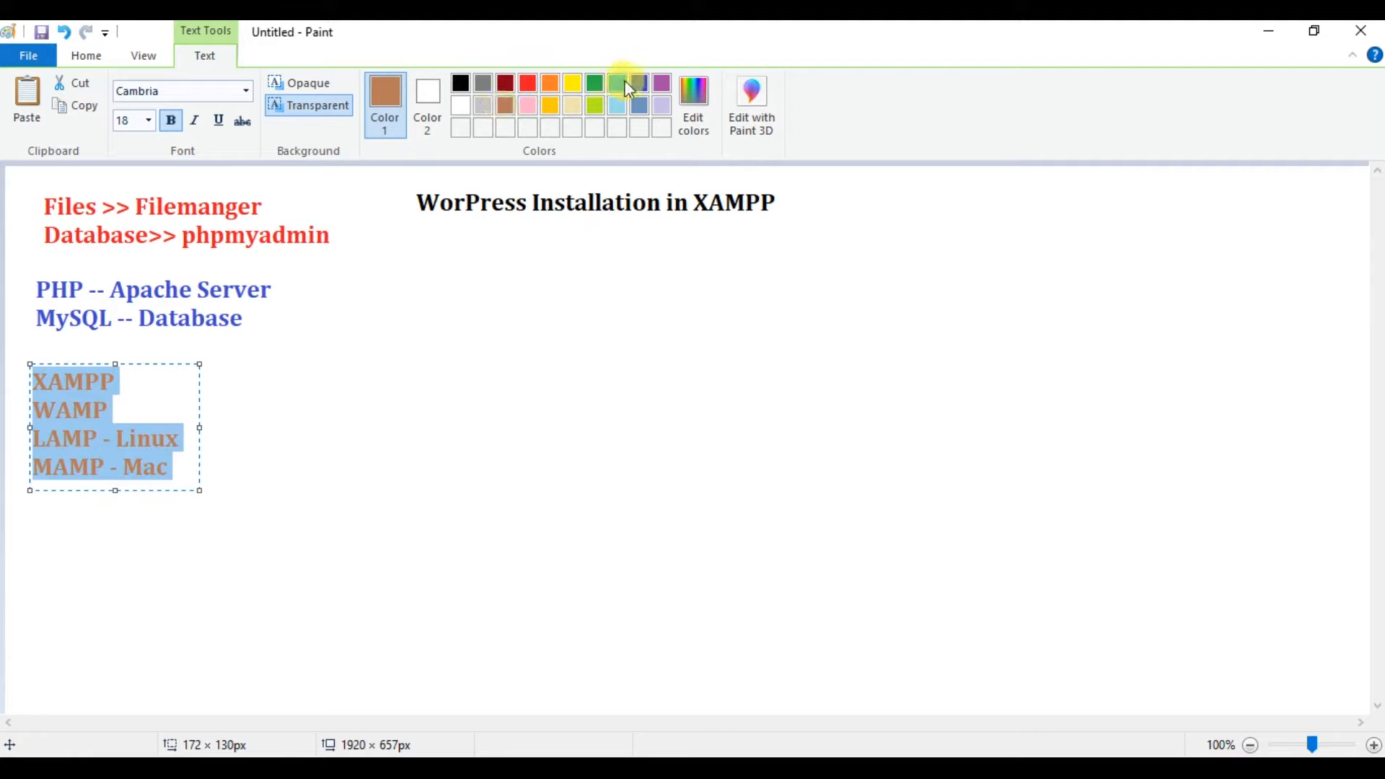
click(660, 84)
click(516, 306)
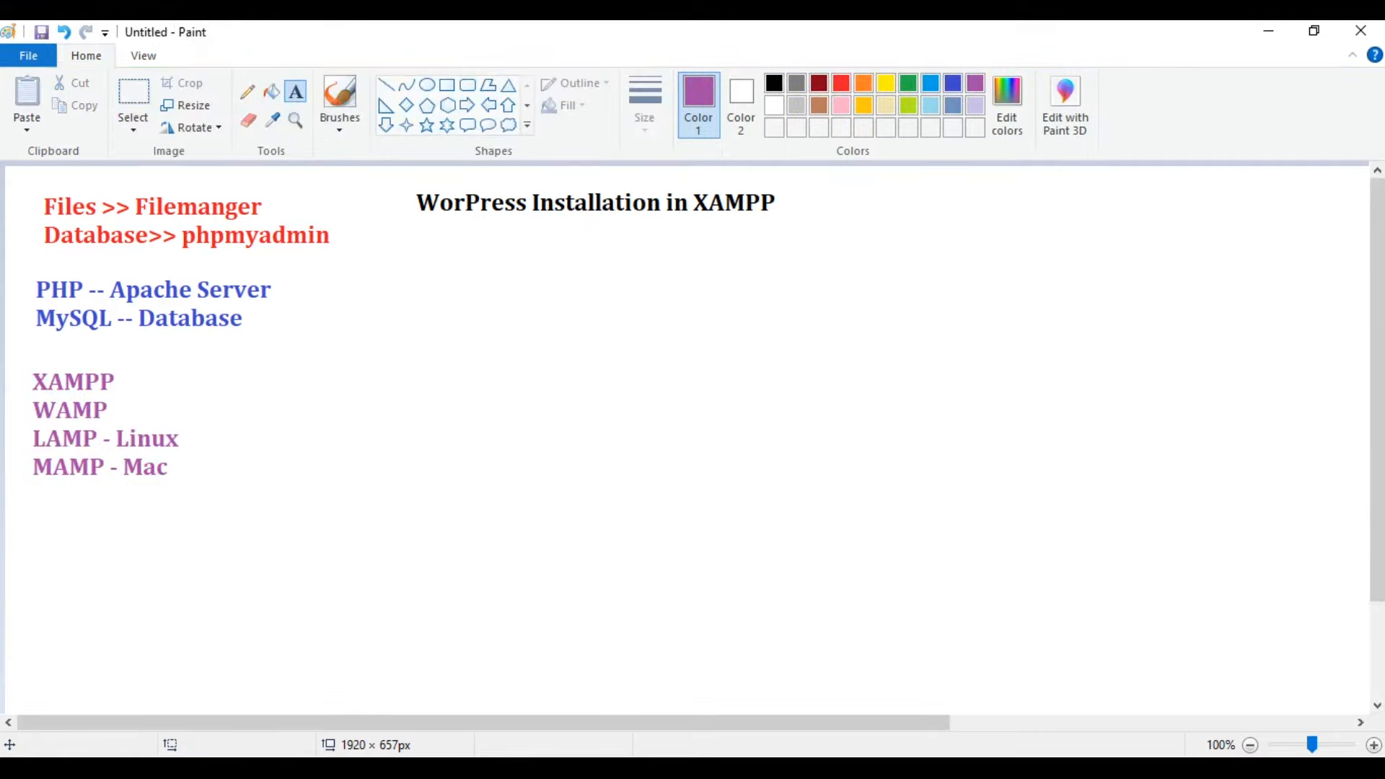
Search Google for 'xampp' in Firefox.
click(729, 702)
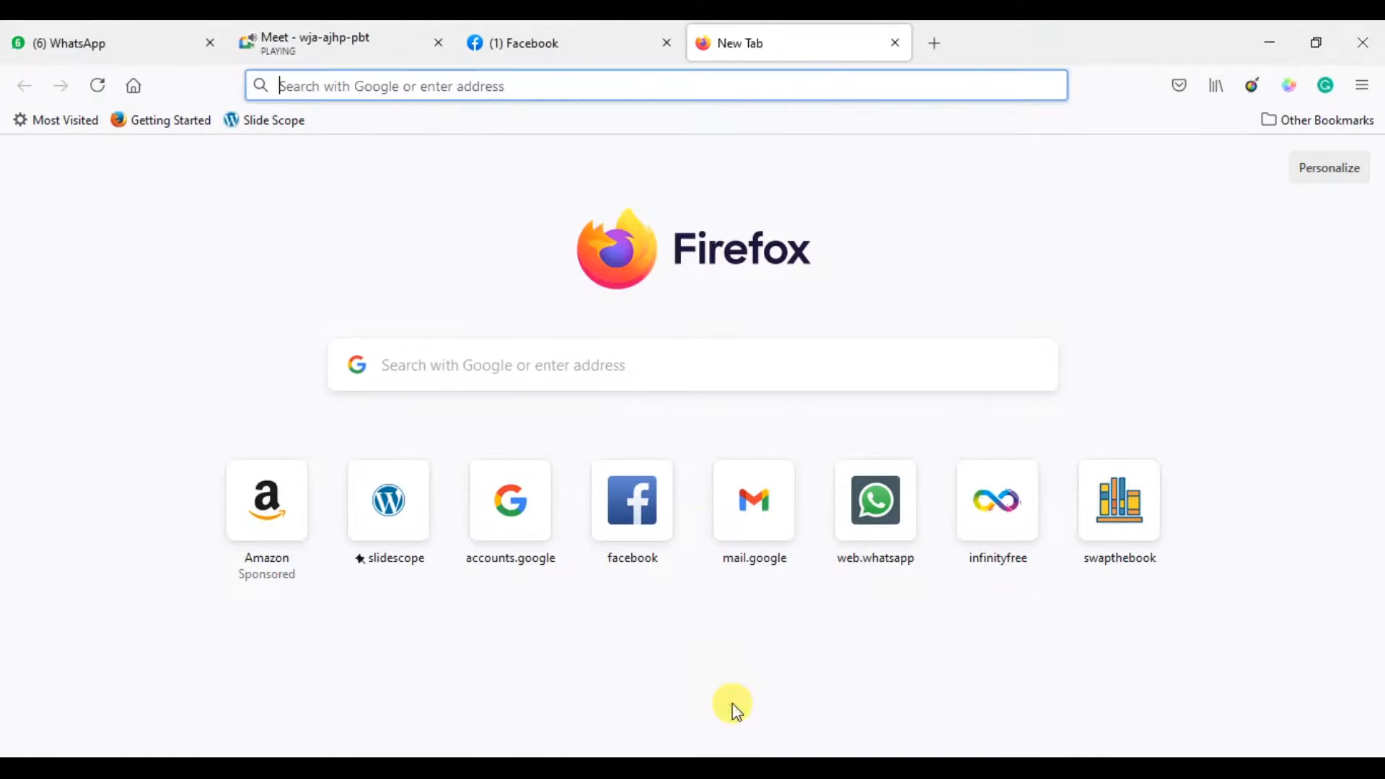
text(x)
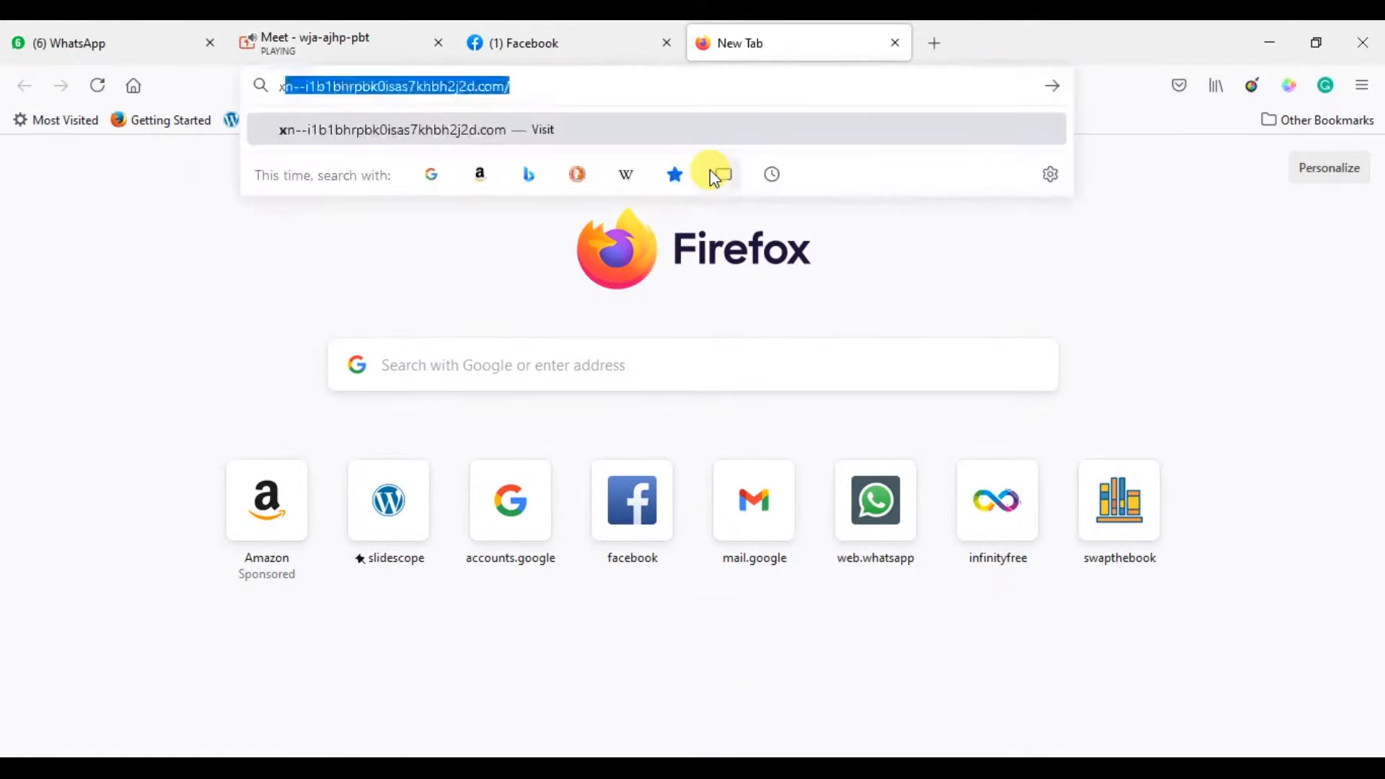
text(ampp)
key(Return)
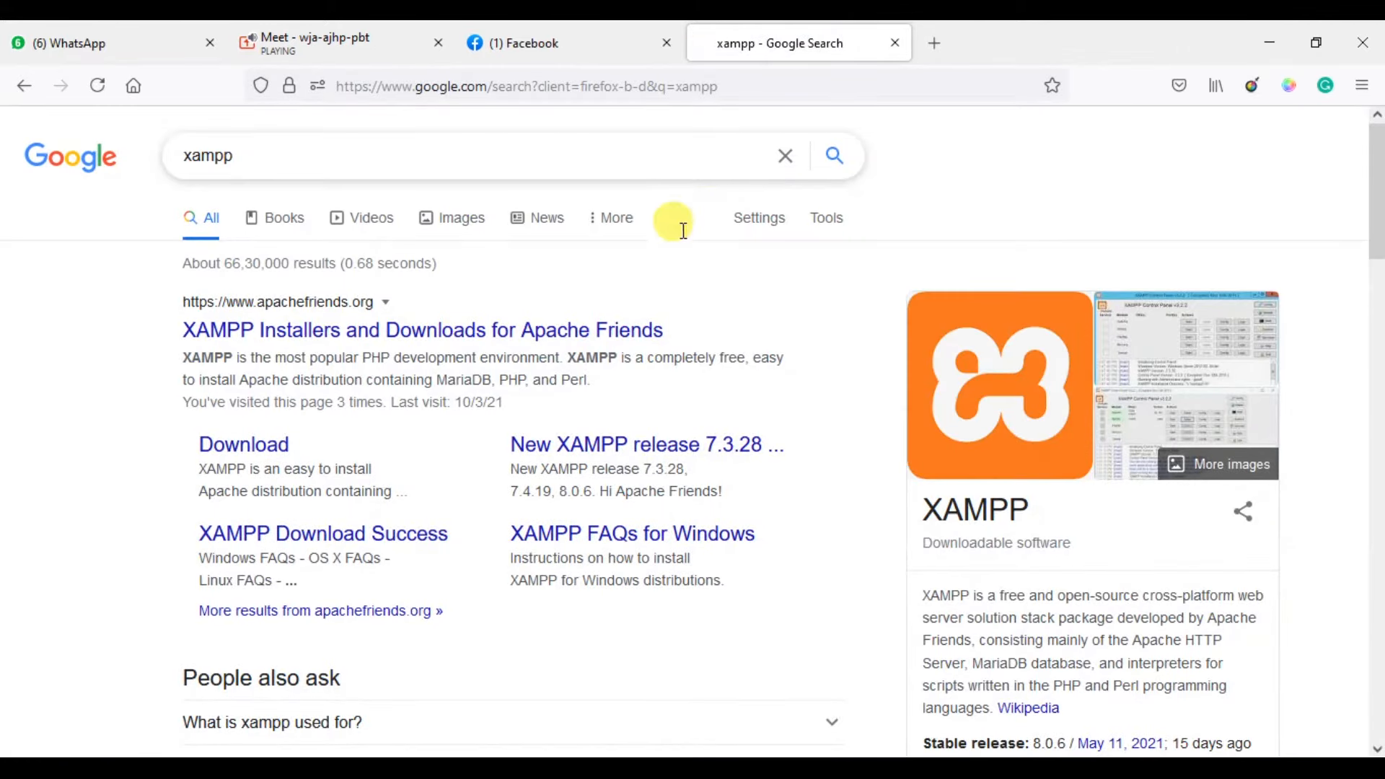
Browse the Apache Friends XAMPP homepage with its 8.0.6 downloads, then minimize Firefox.
click(592, 336)
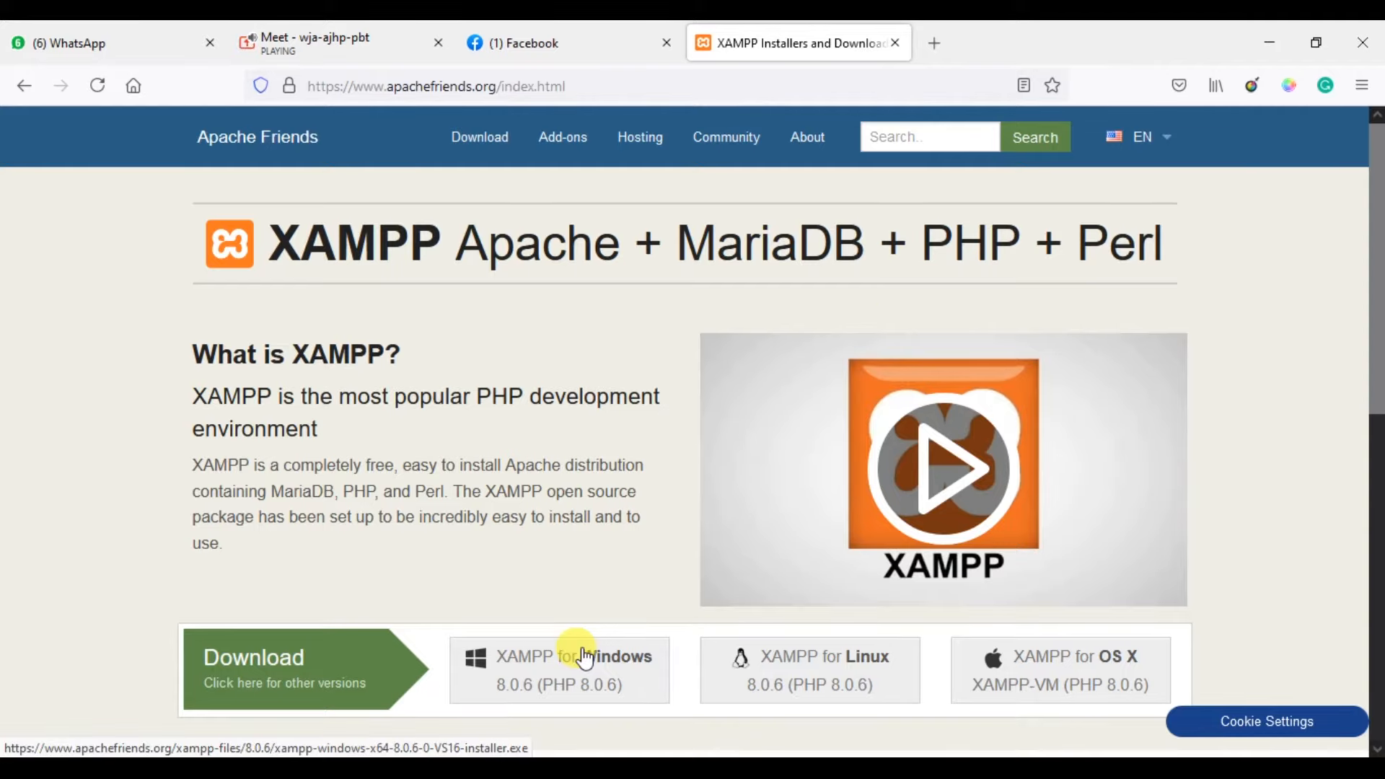
scroll(134, 642, down, 3)
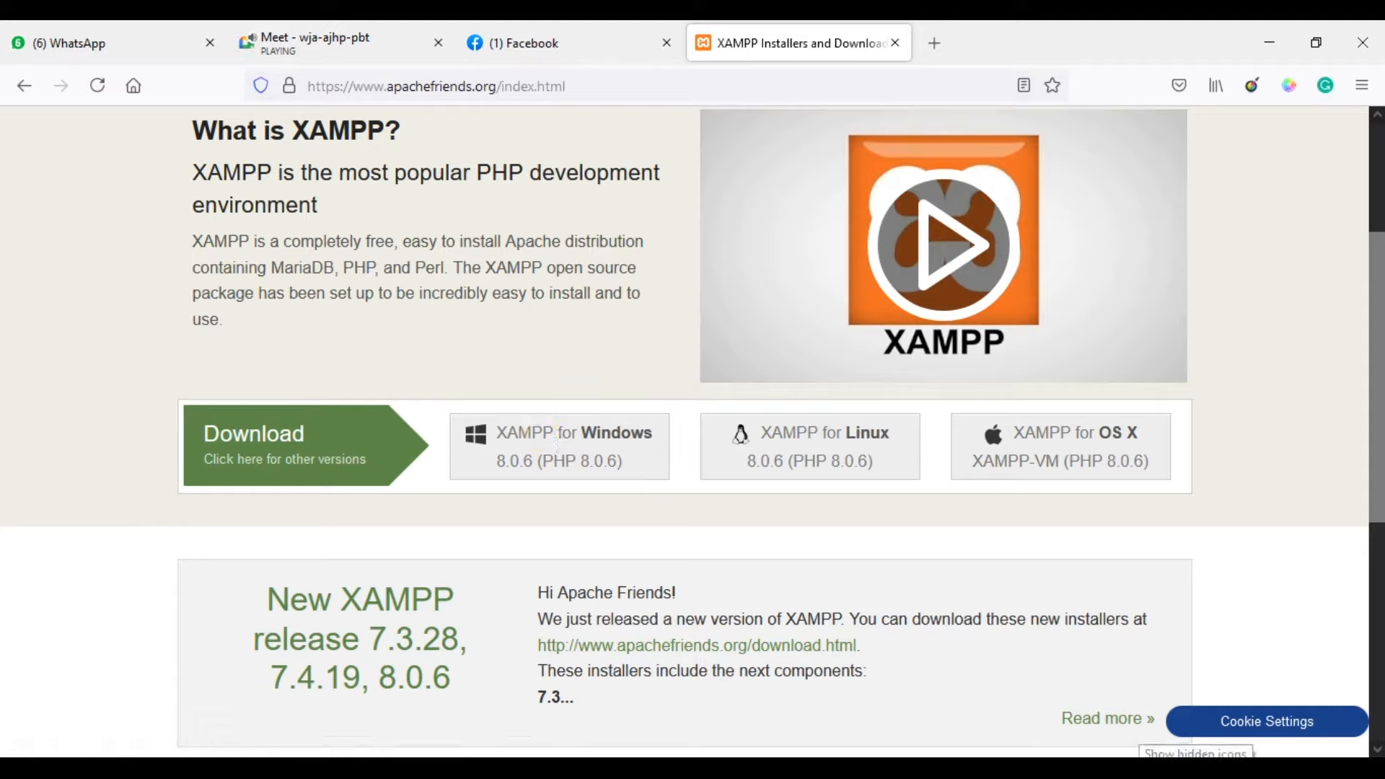
click(1139, 769)
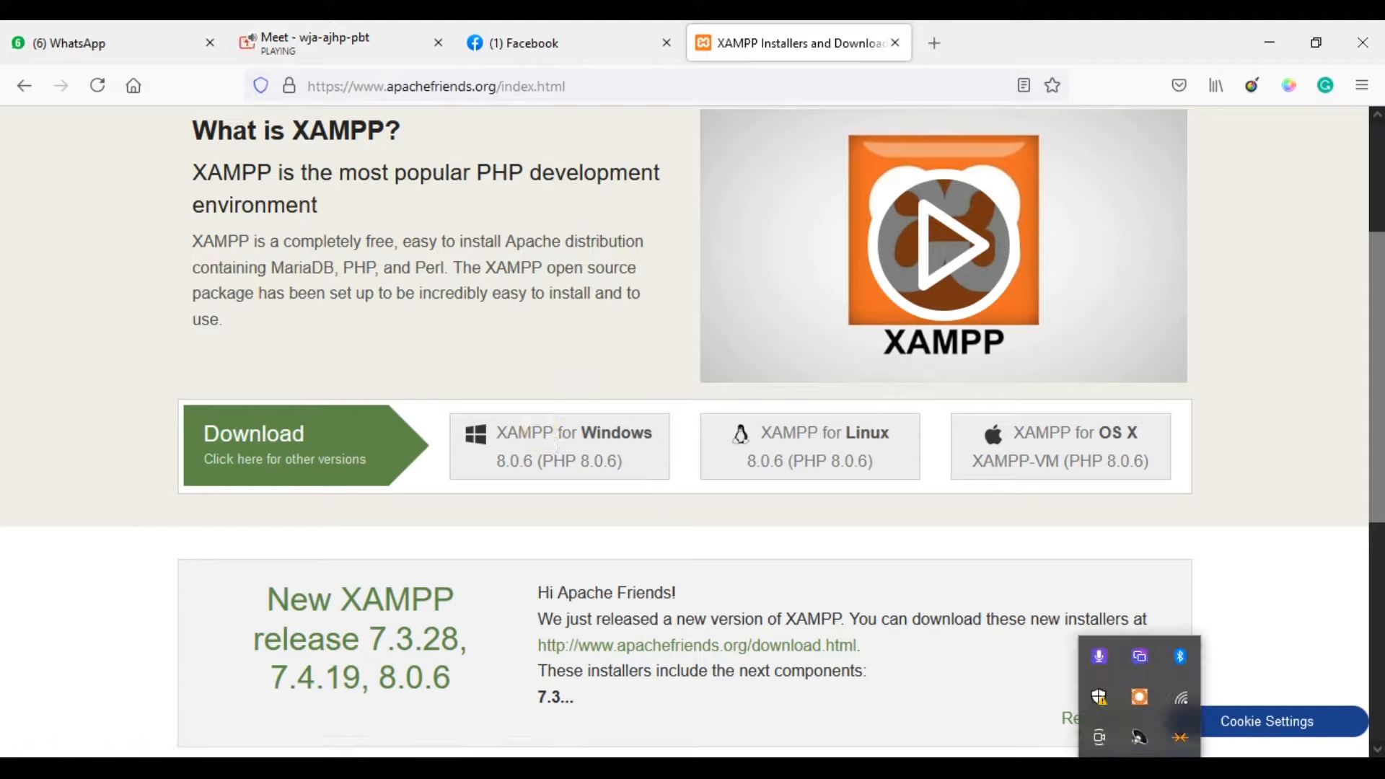
click(1140, 769)
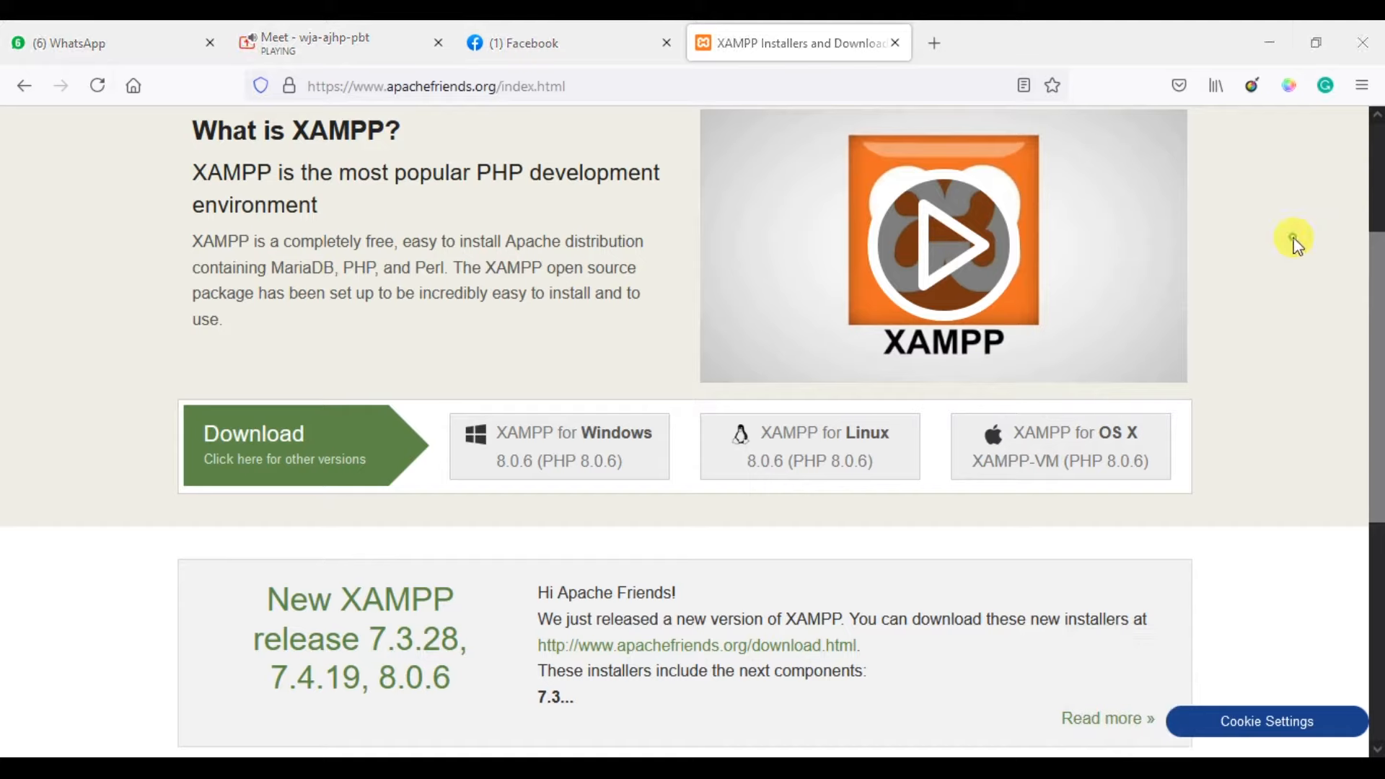
scroll(1295, 246, up, 1)
scroll(1296, 245, up, 3)
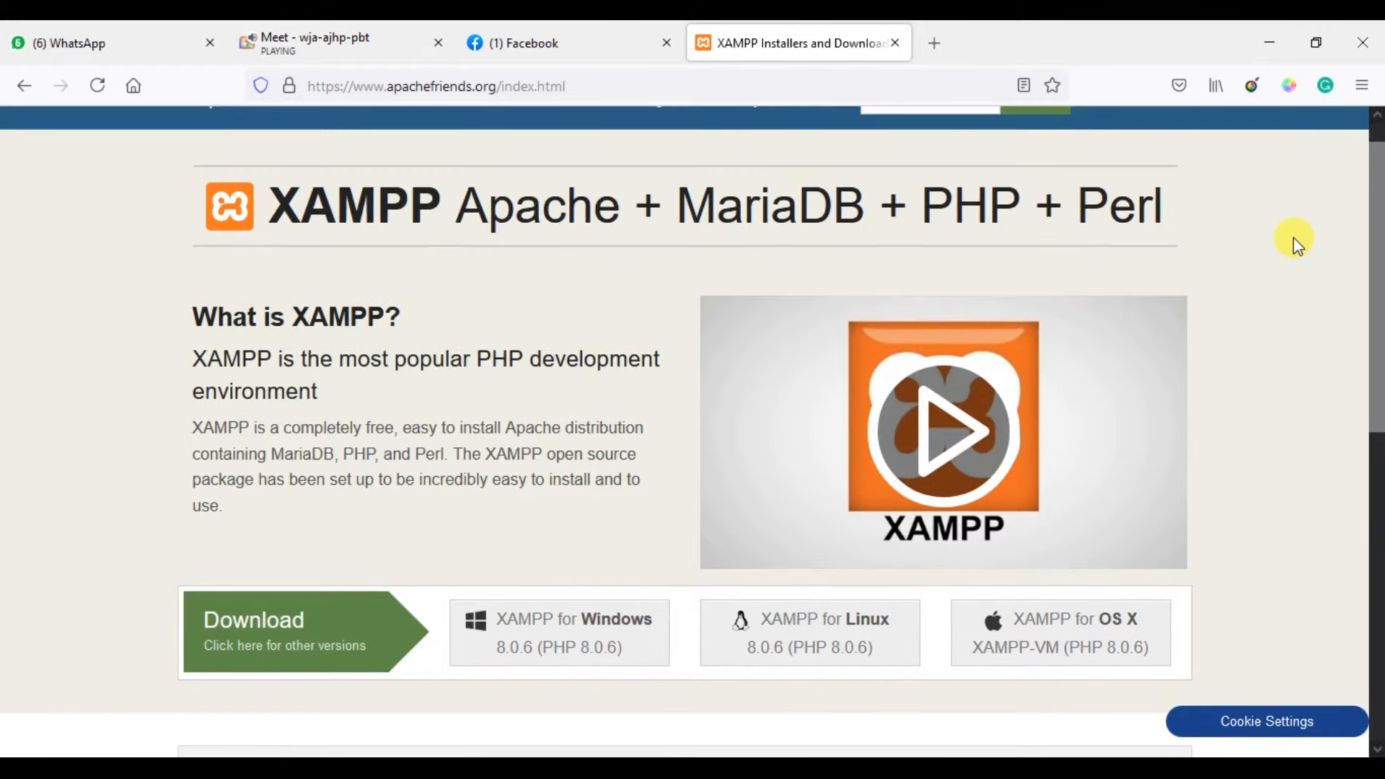
scroll(1296, 246, up, 1)
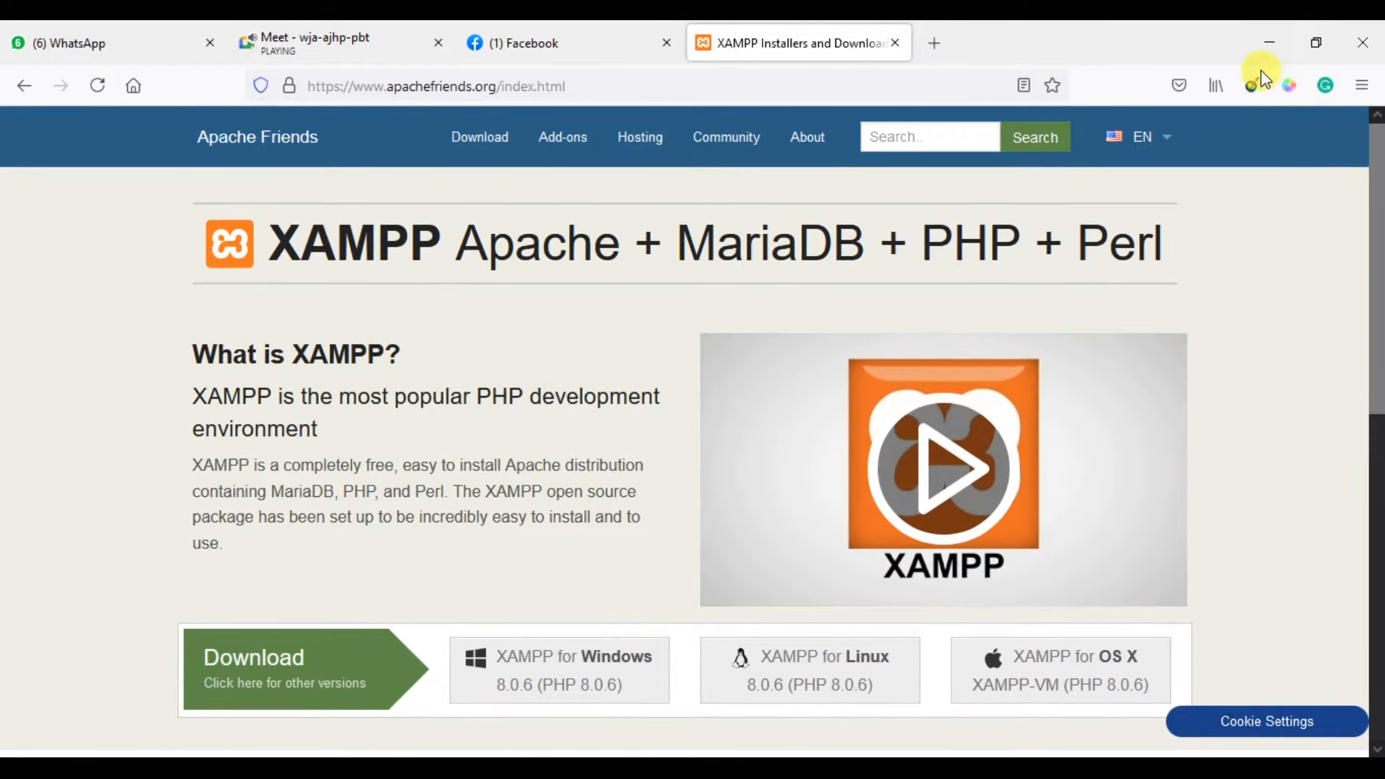
click(1267, 49)
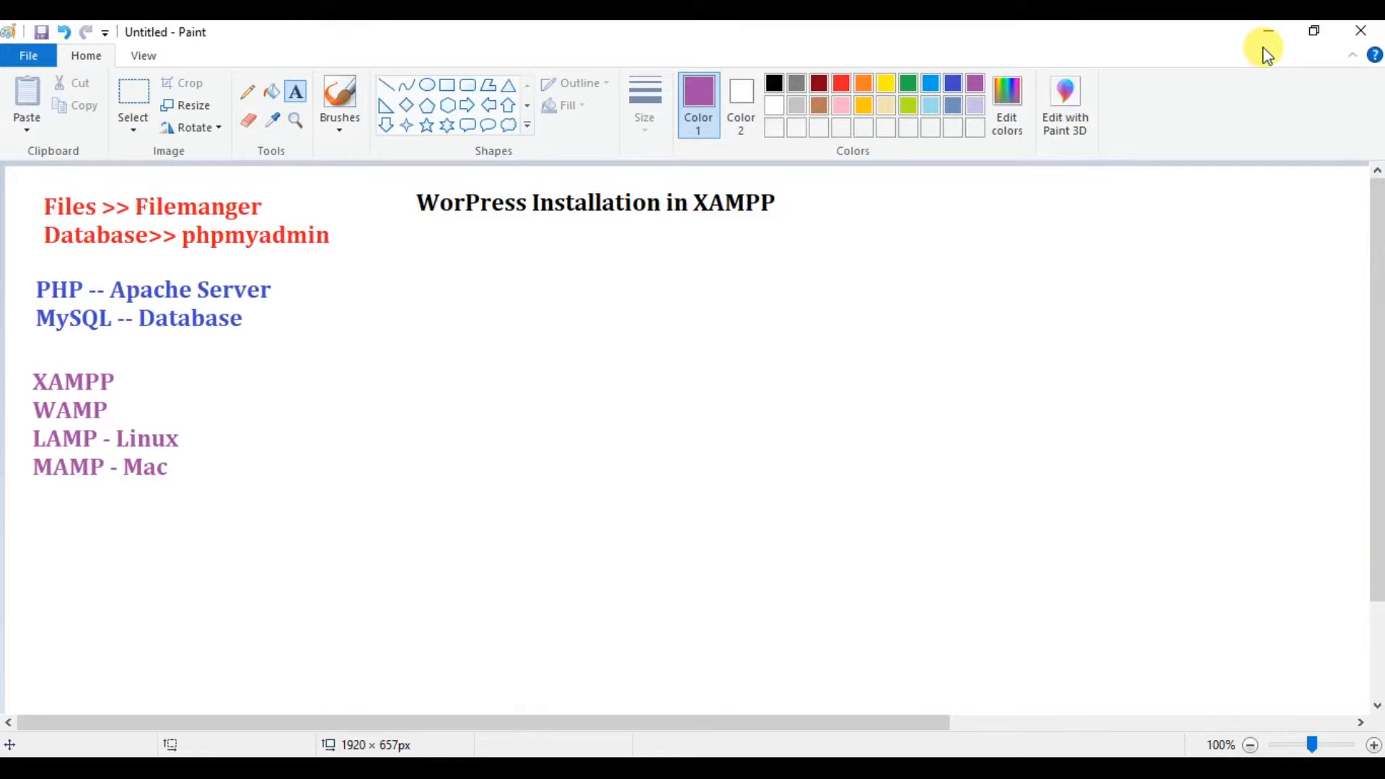
Launch the XAMPP Control Panel from its desktop shortcut and centre it on screen.
click(1267, 32)
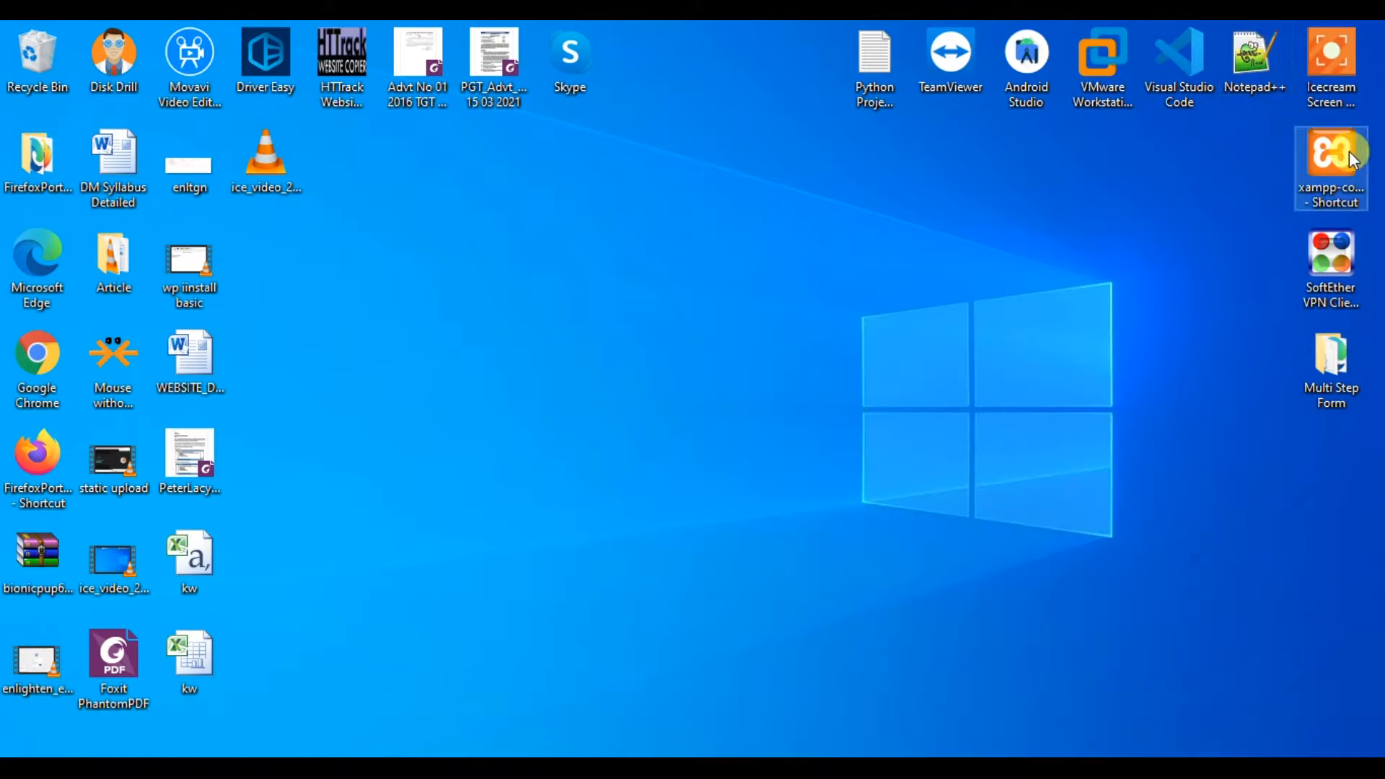
click(1348, 150)
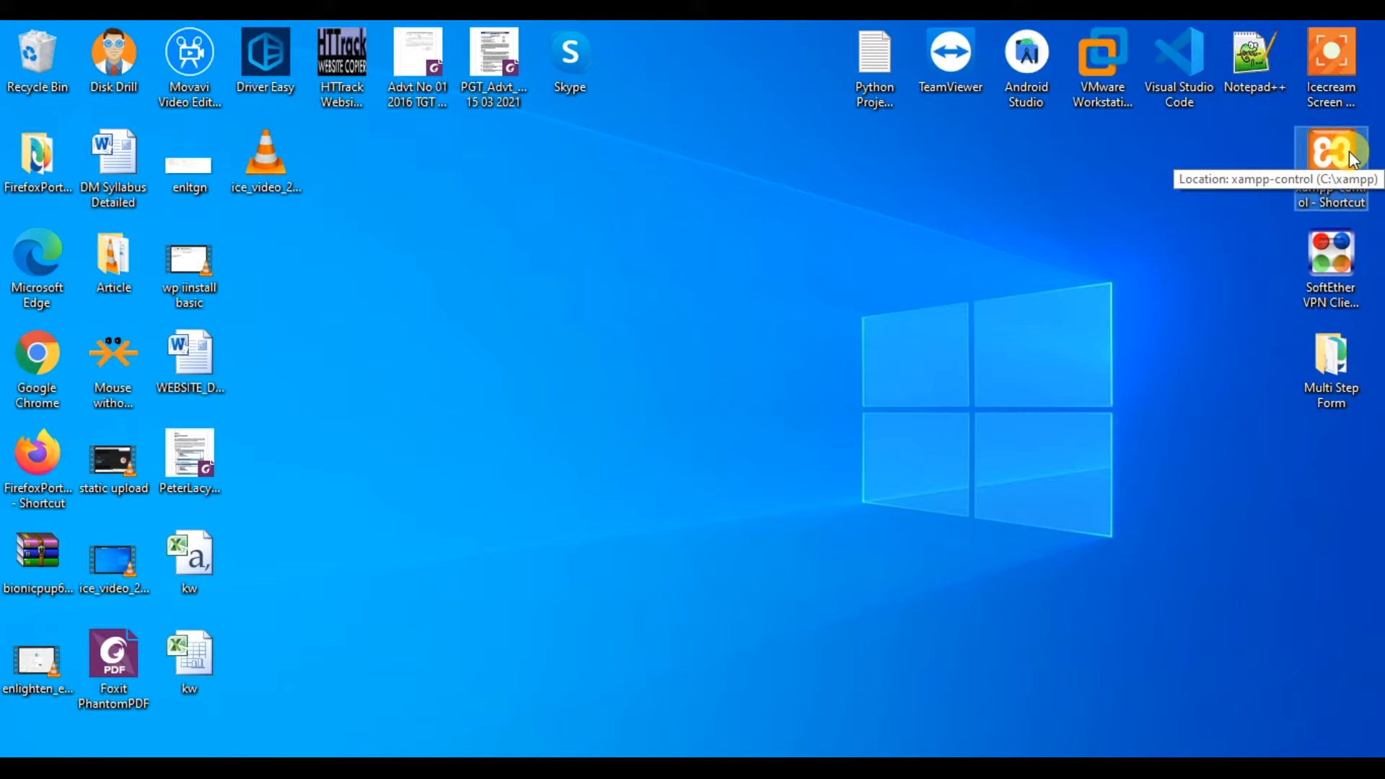
key(Return)
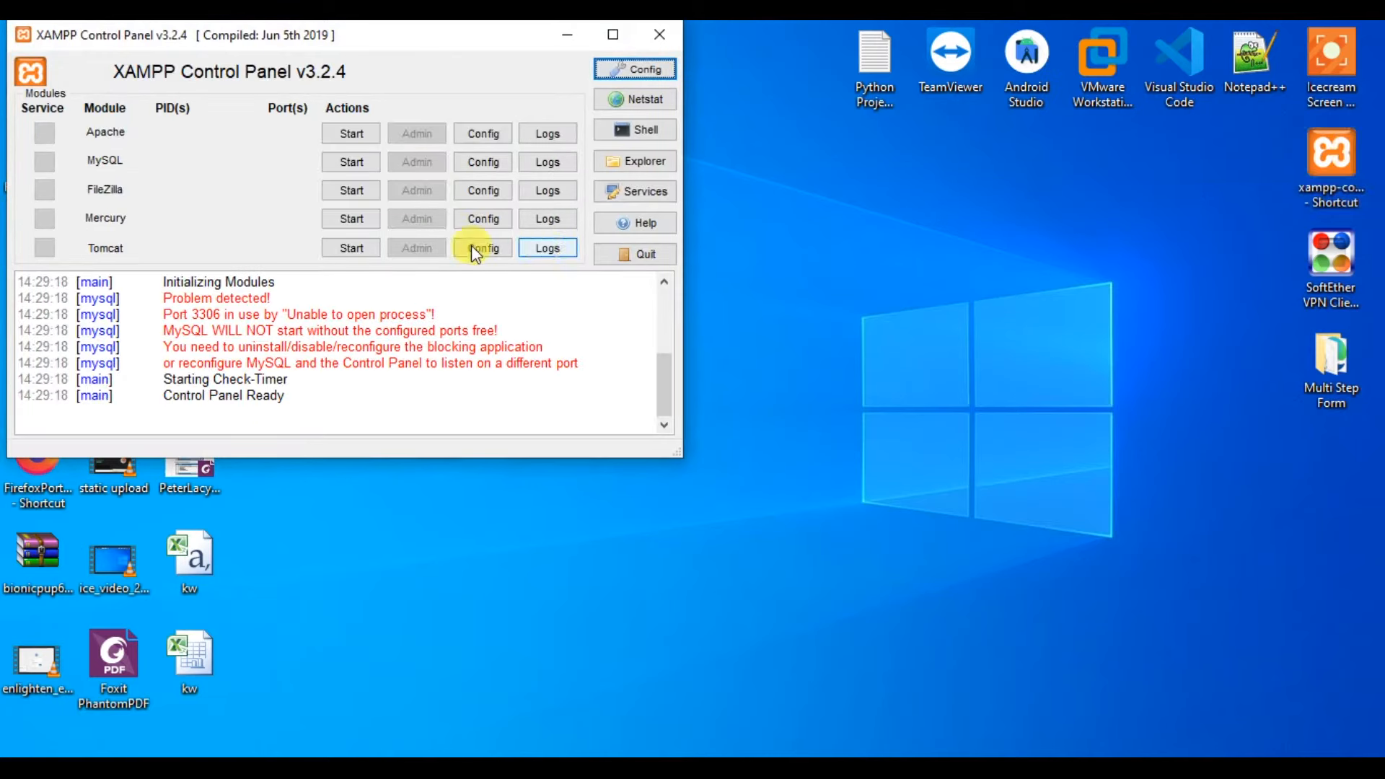
drag(163, 297, 580, 358)
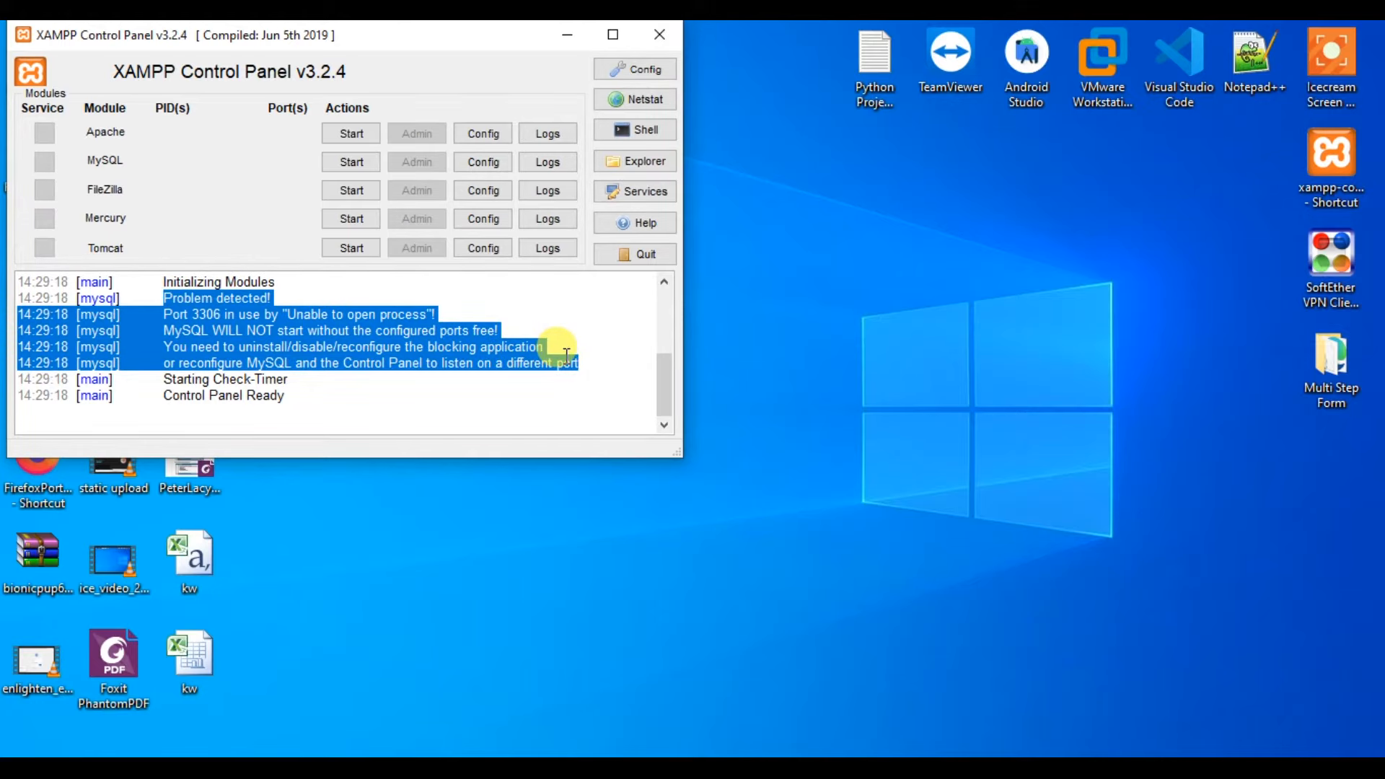
drag(466, 43, 773, 146)
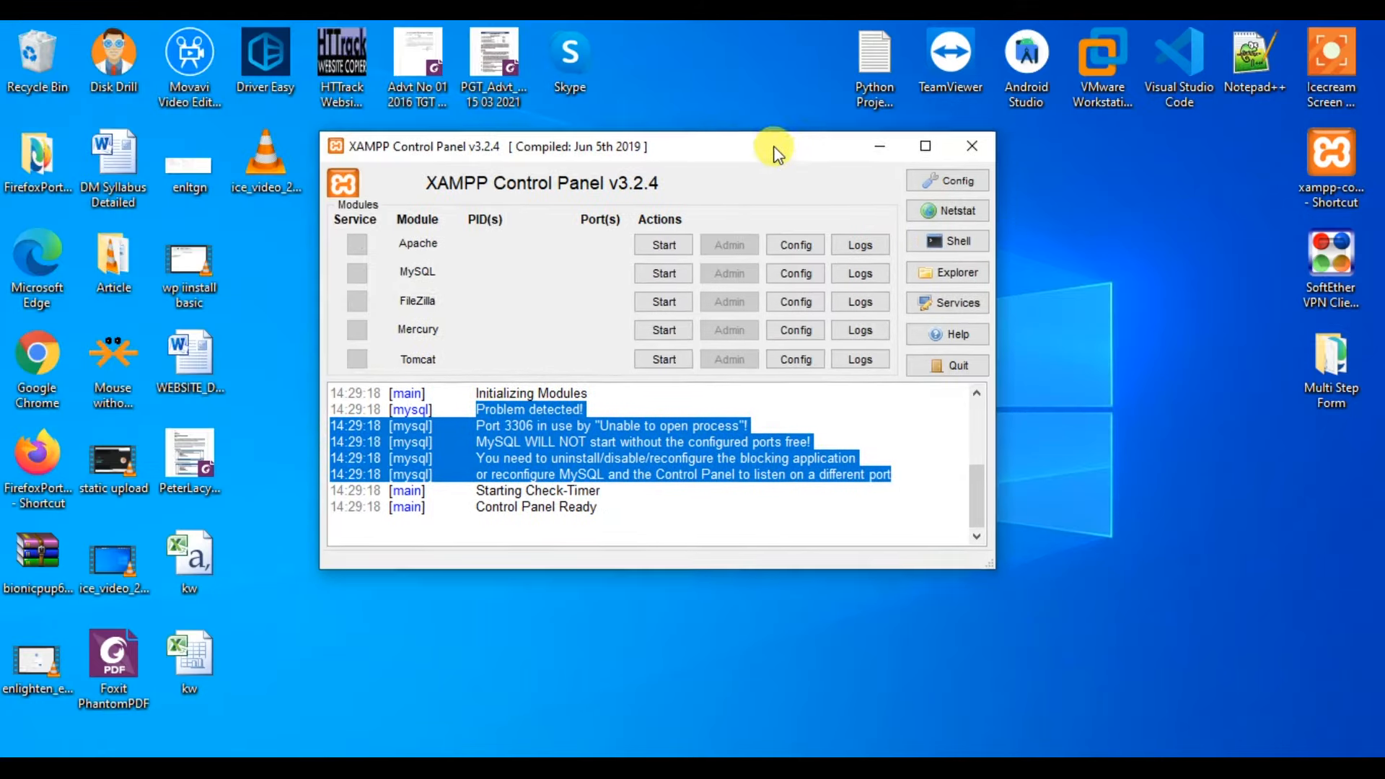
click(749, 460)
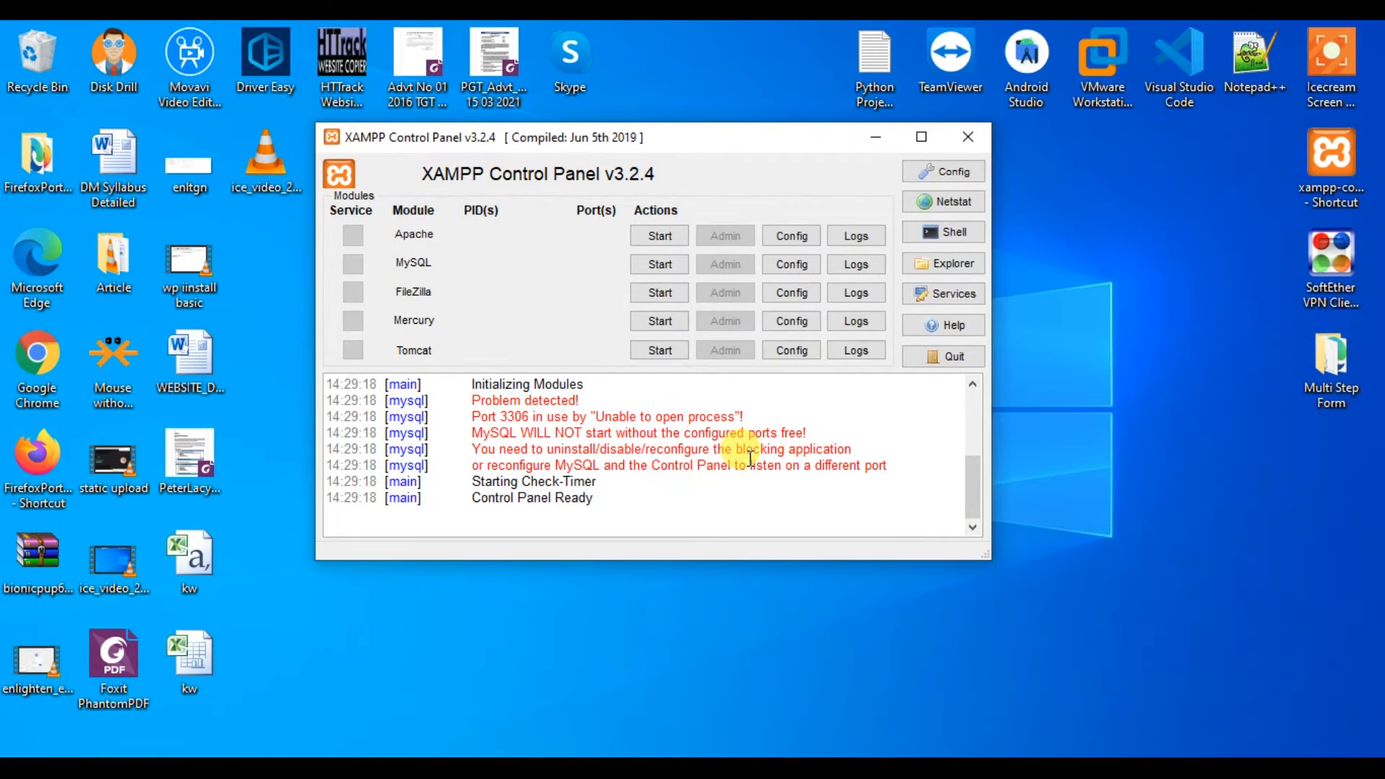
Start Apache (ports 80, 443) and MySQL in XAMPP, then bring up Task Manager.
click(657, 236)
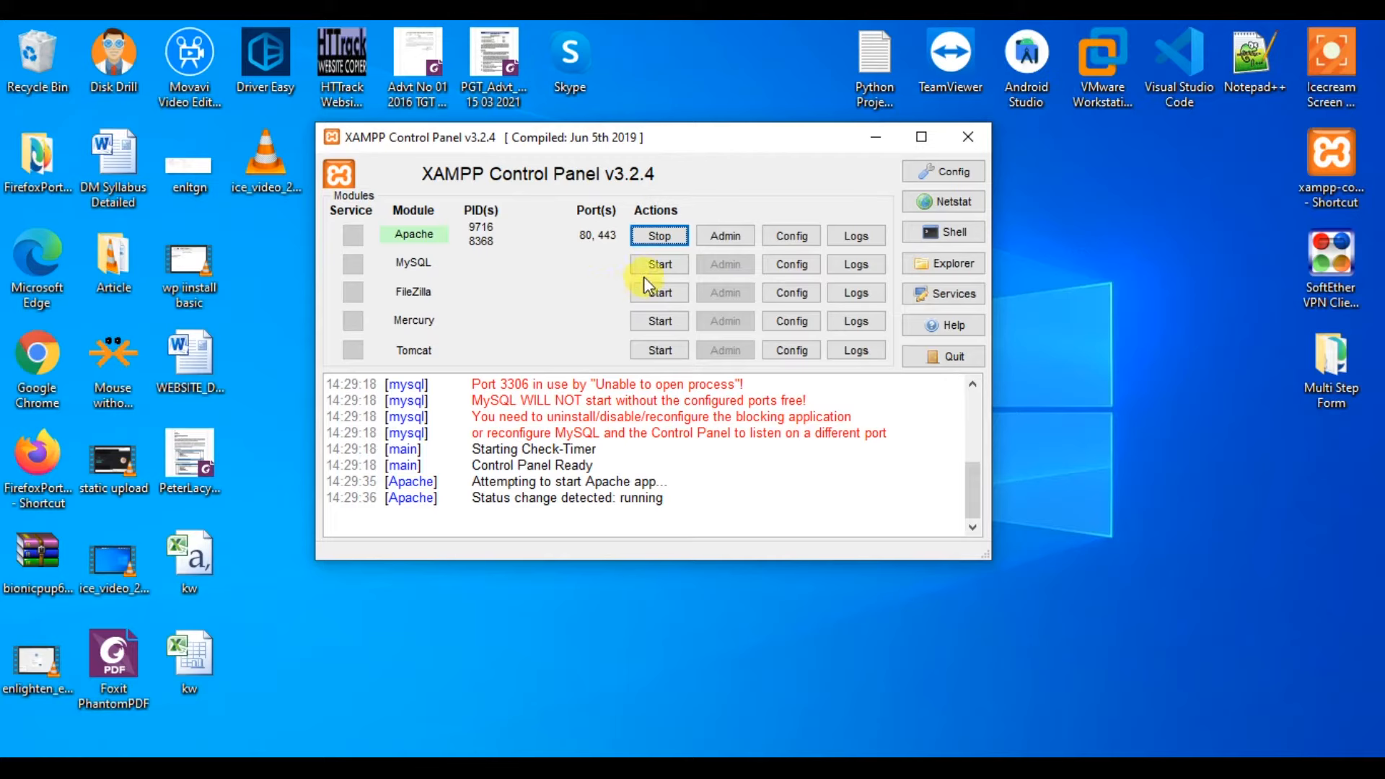
click(658, 267)
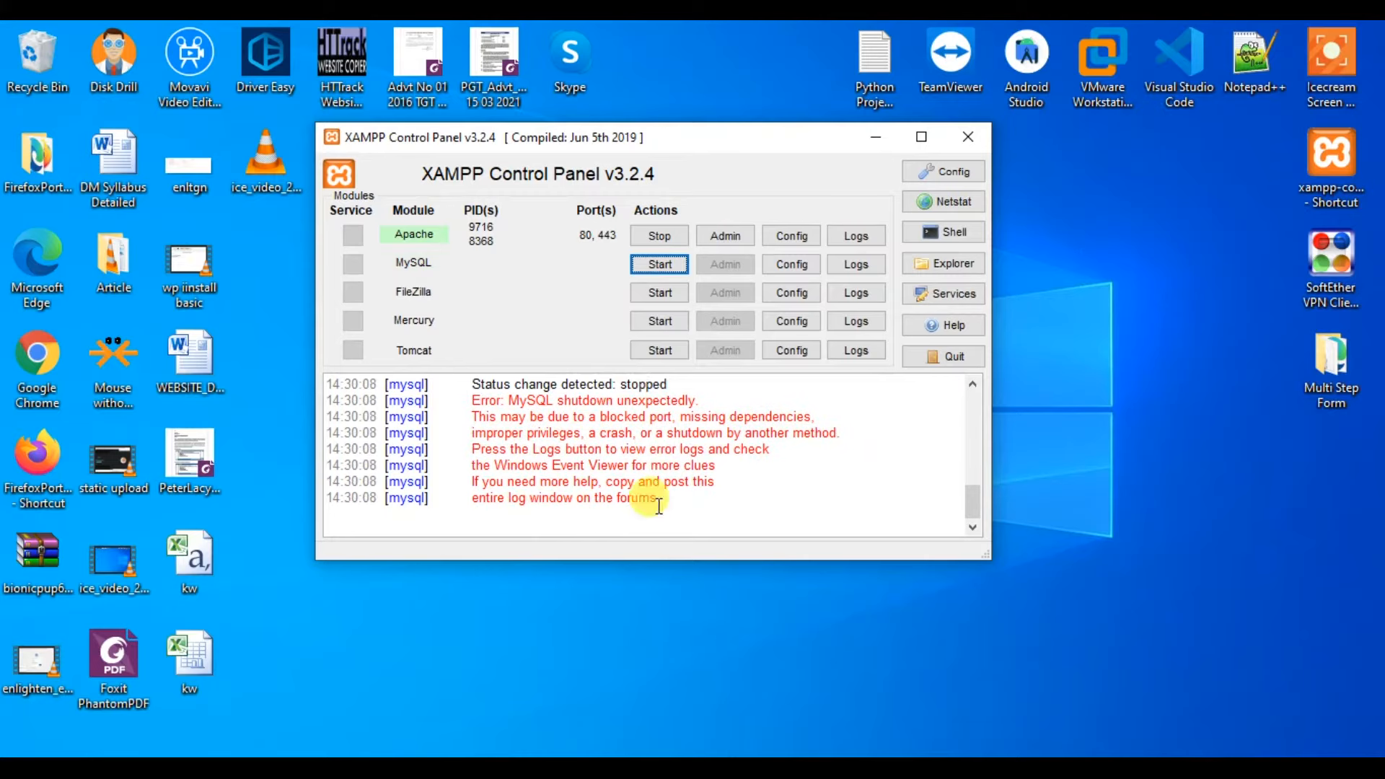
click(663, 610)
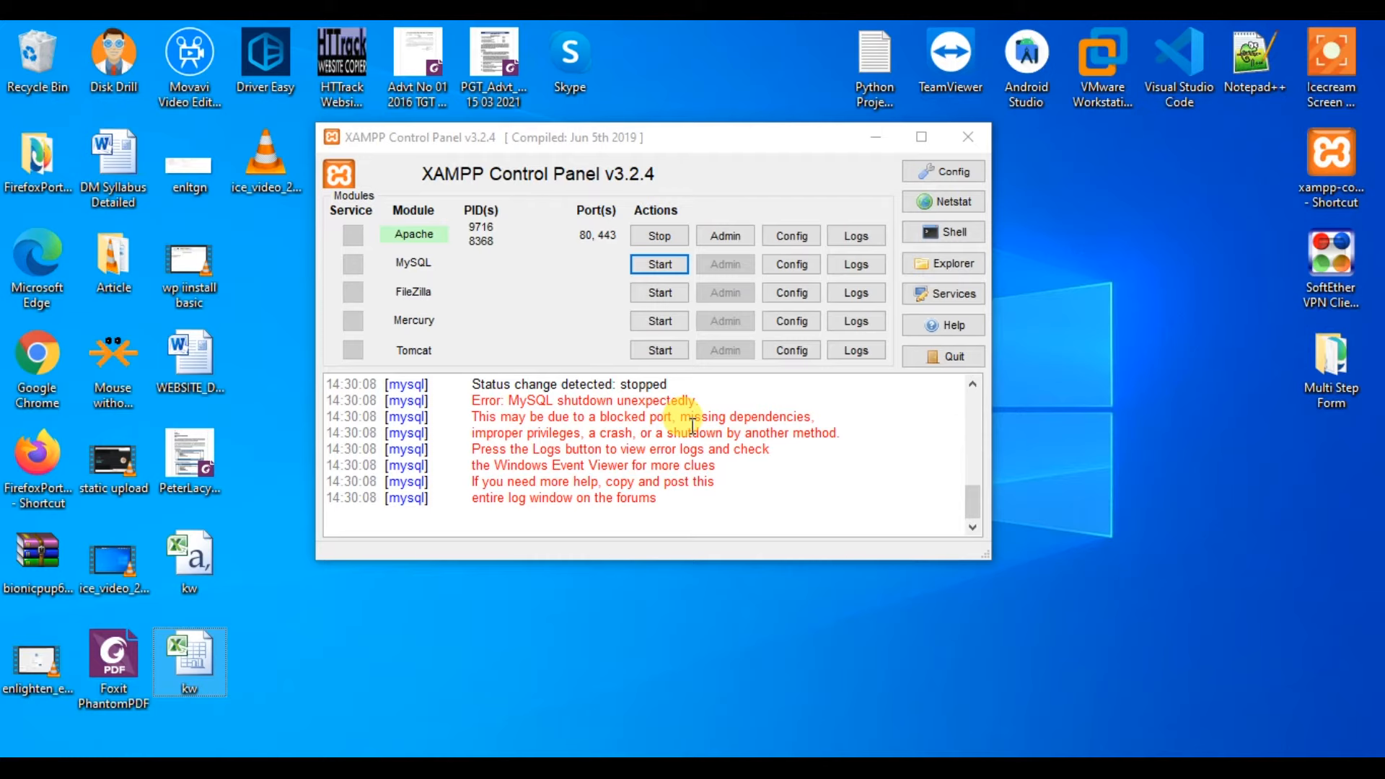
key(ctrl+shift+Escape)
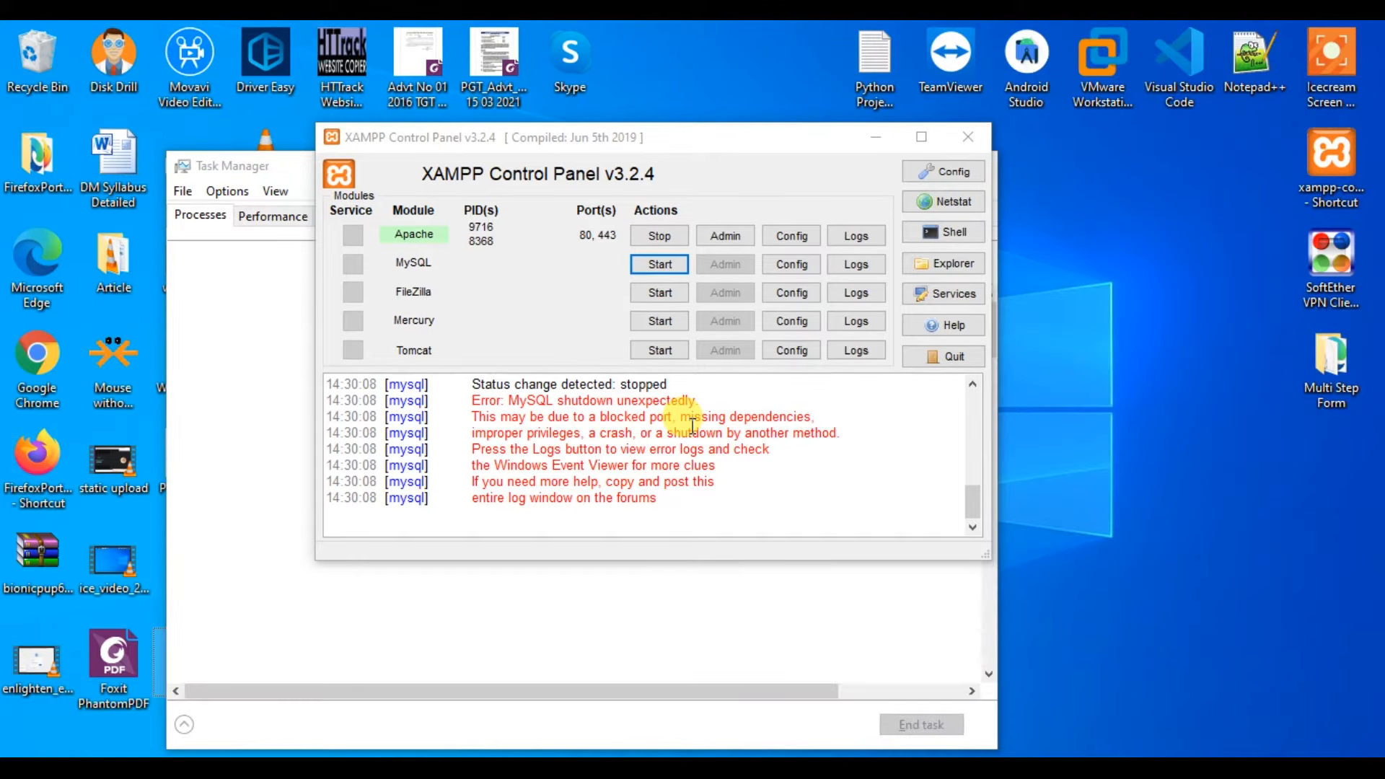
End the duplicate mysqld process in Task Manager and close Task Manager.
click(299, 164)
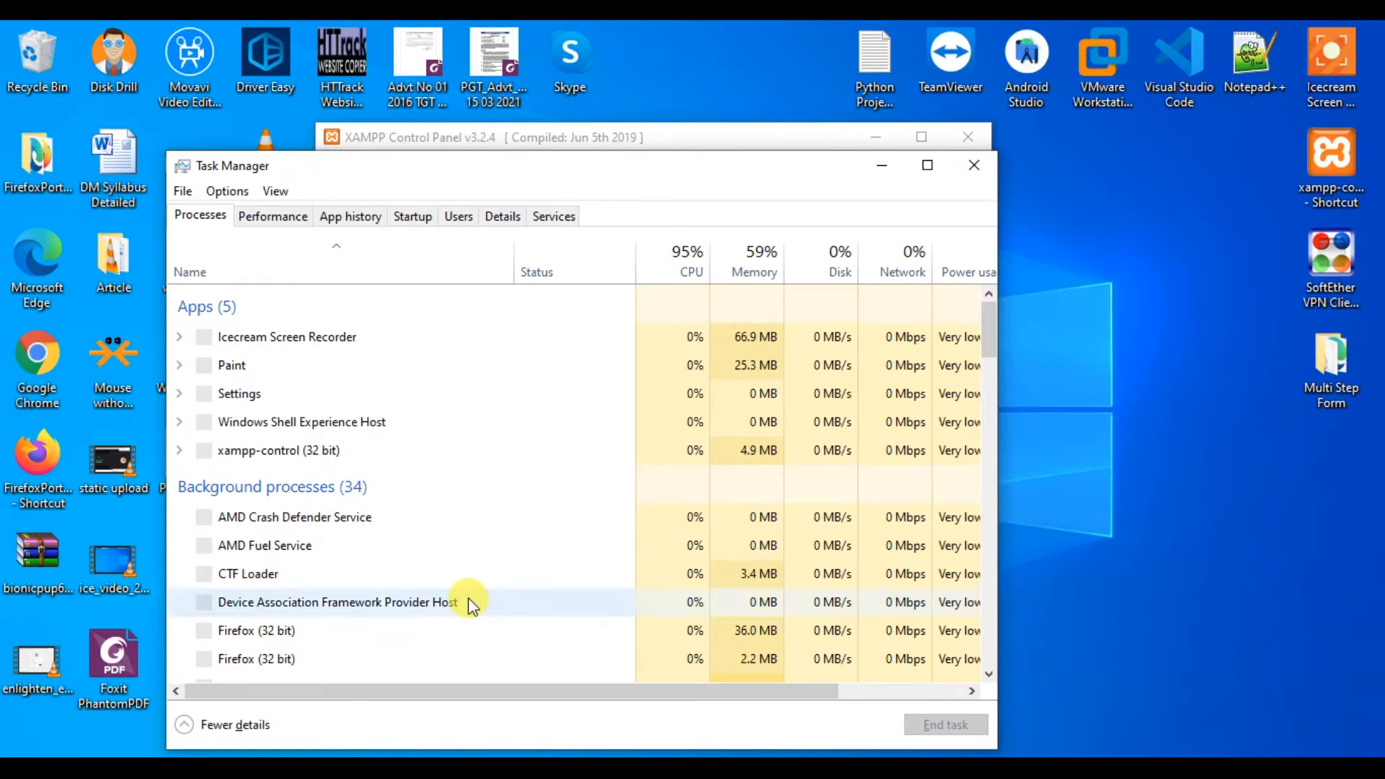
scroll(469, 599, down, 10)
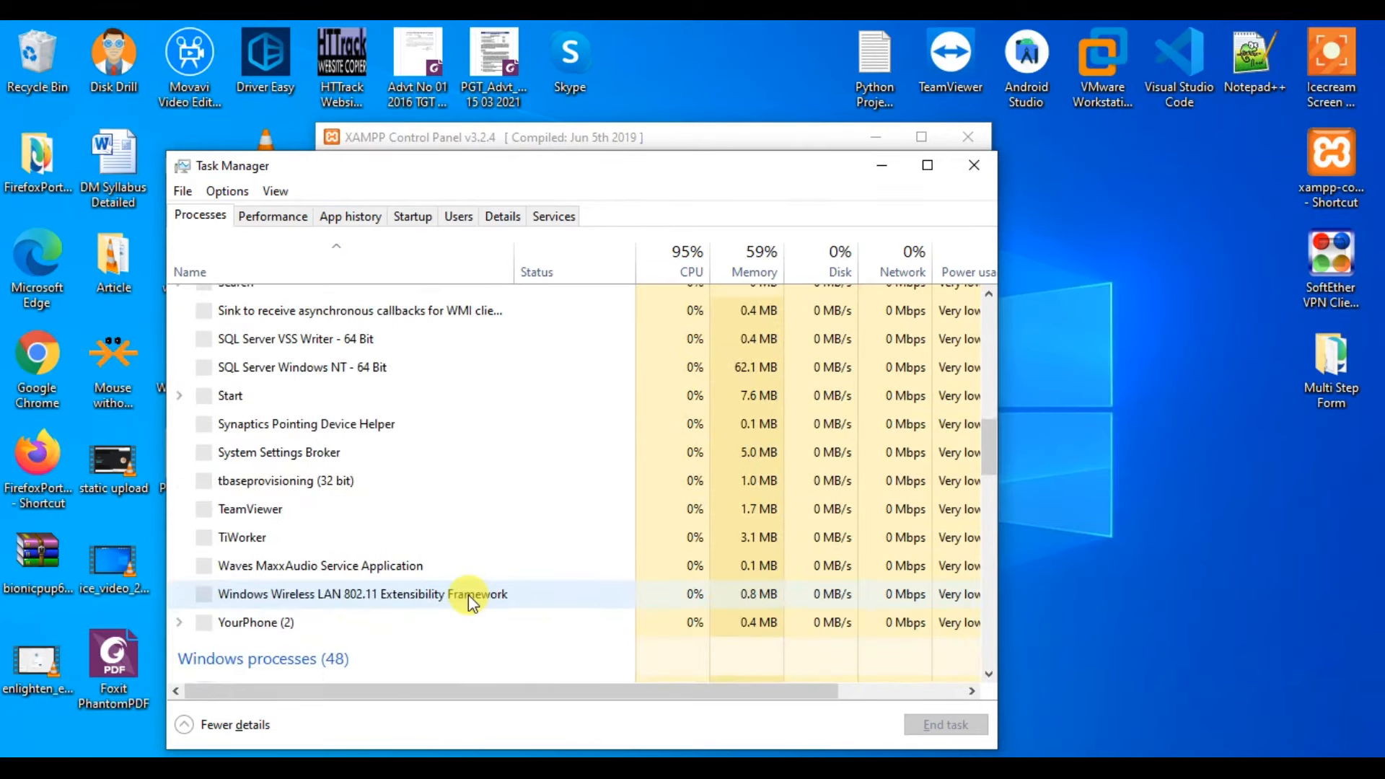
key(m)
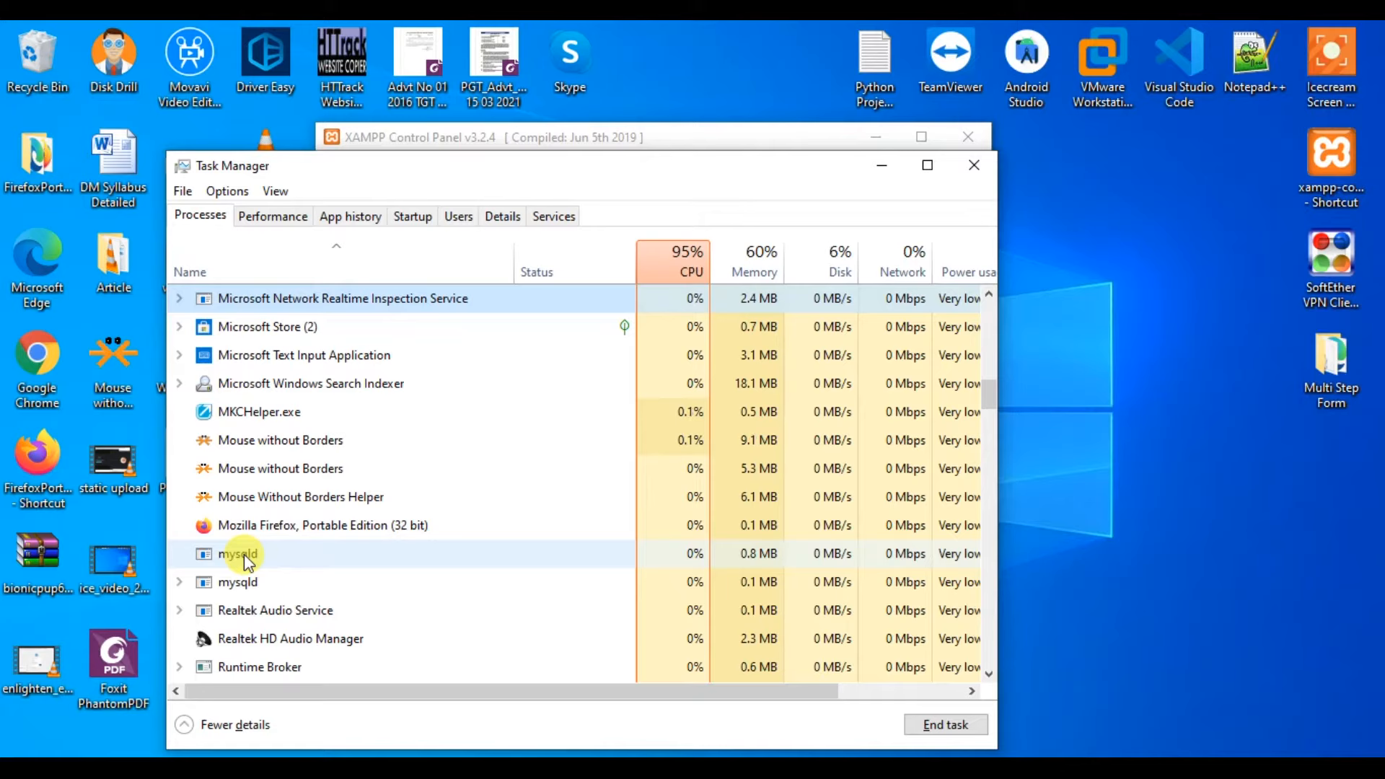
click(241, 581)
right_click(241, 581)
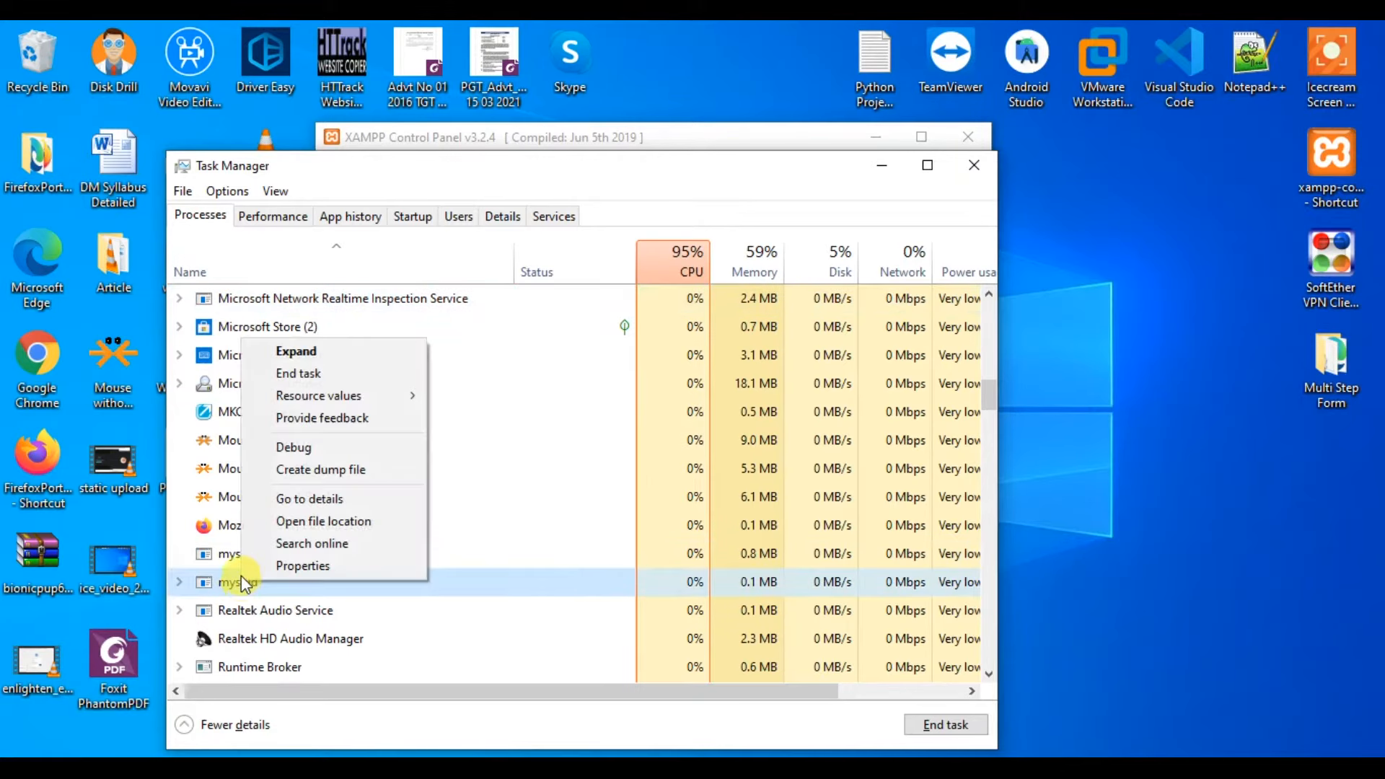
click(329, 380)
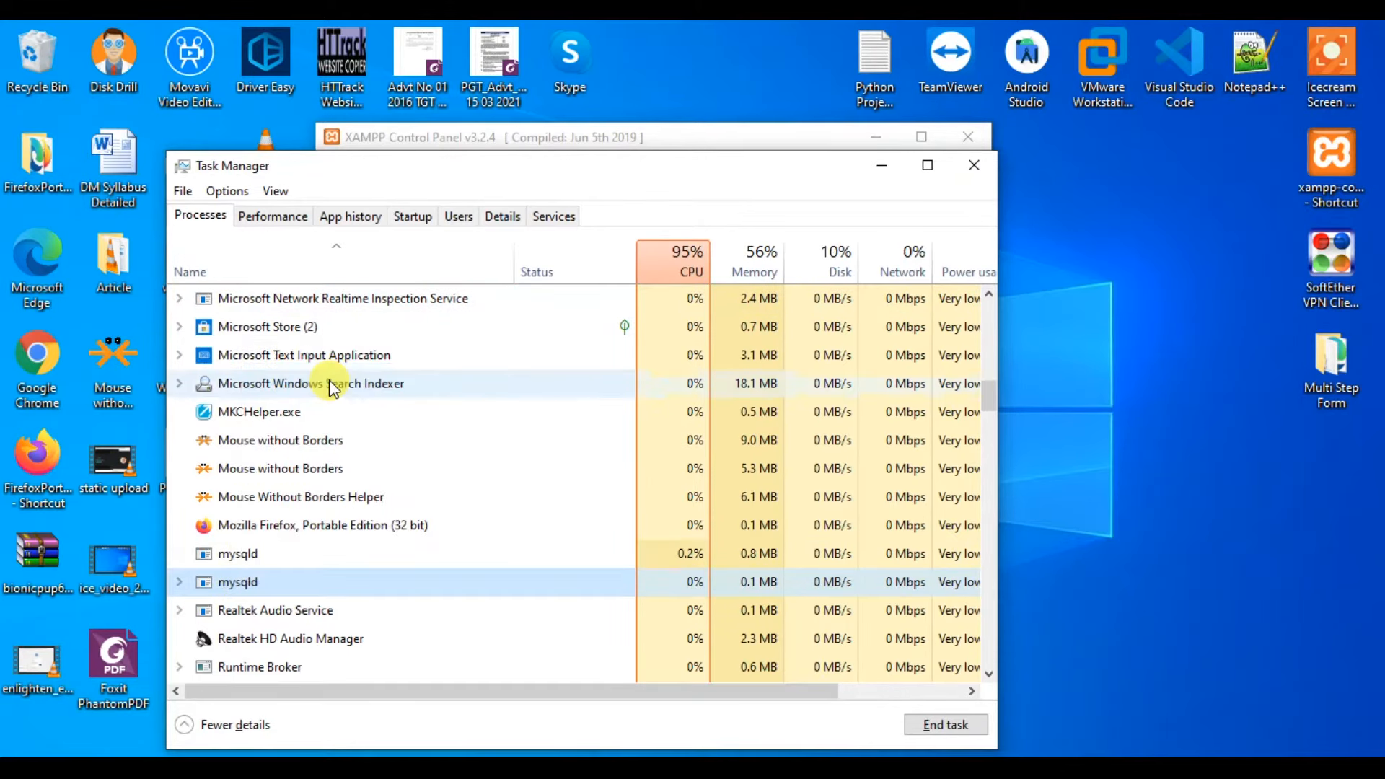
right_click(228, 552)
click(294, 340)
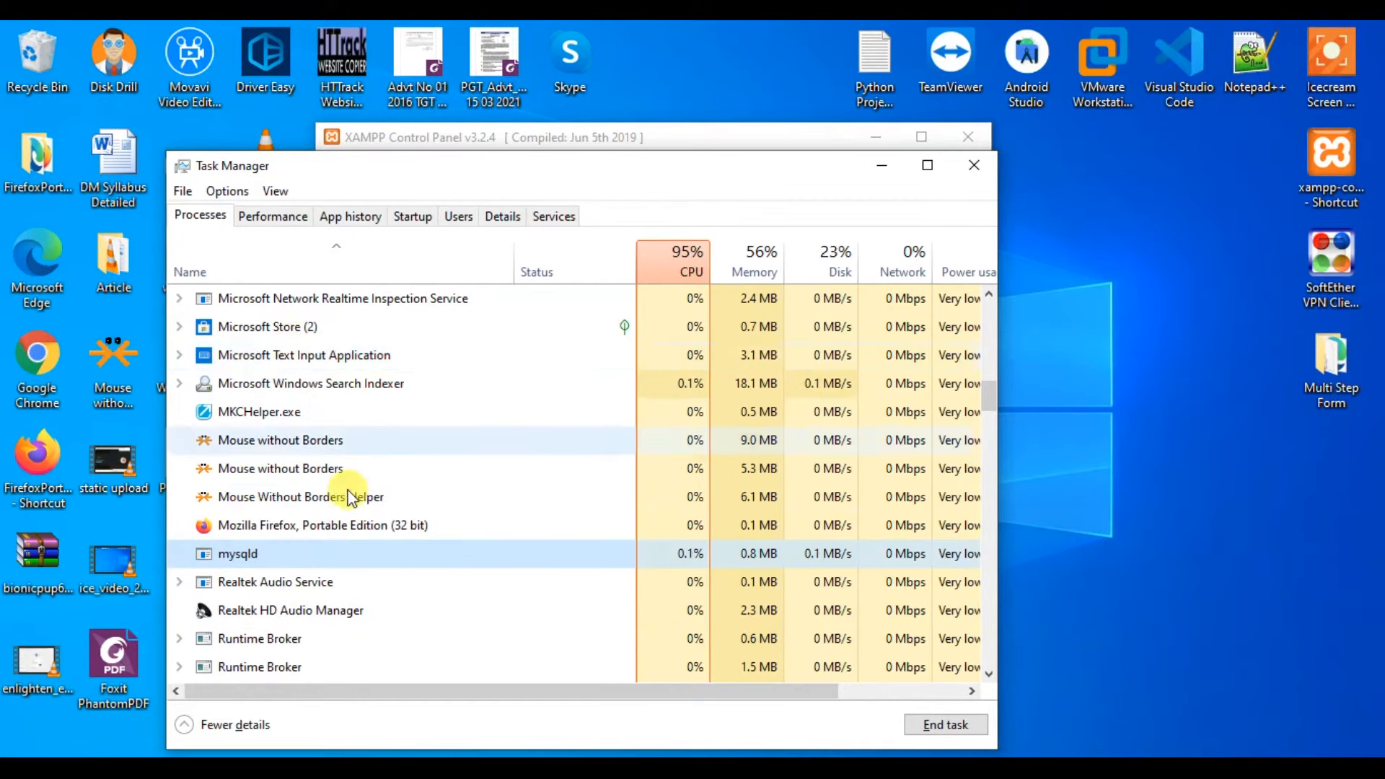
scroll(436, 538, up, 15)
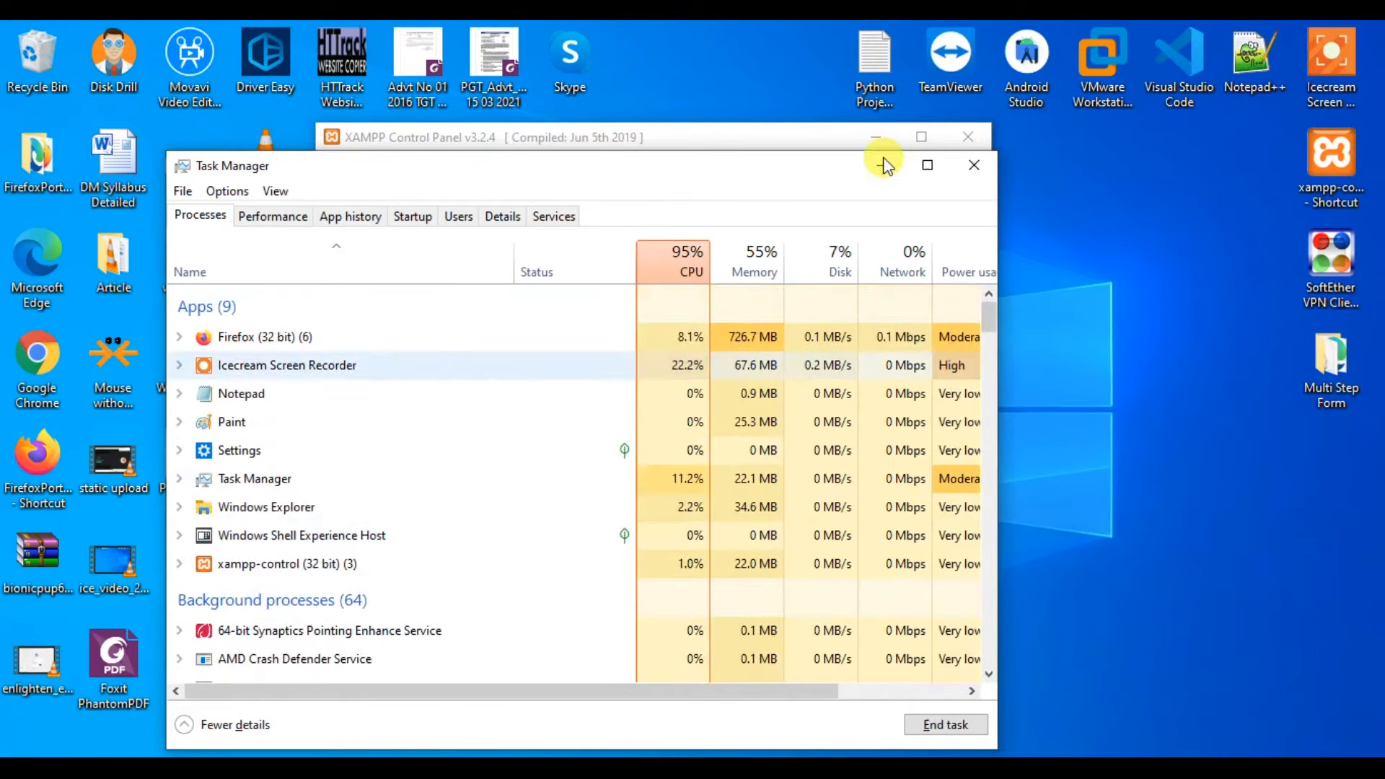
click(980, 173)
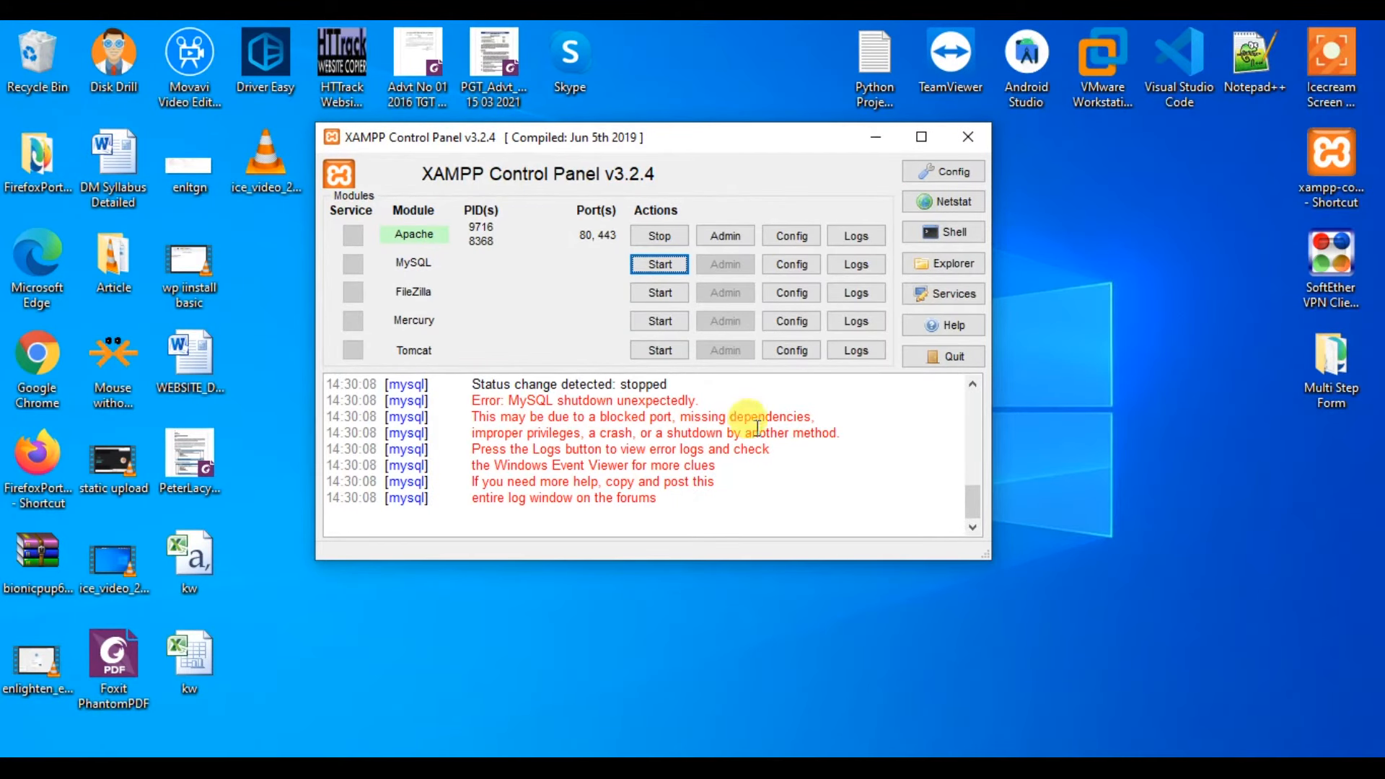
Start MySQL on port 3306 in XAMPP, then minimize the control panel.
click(651, 271)
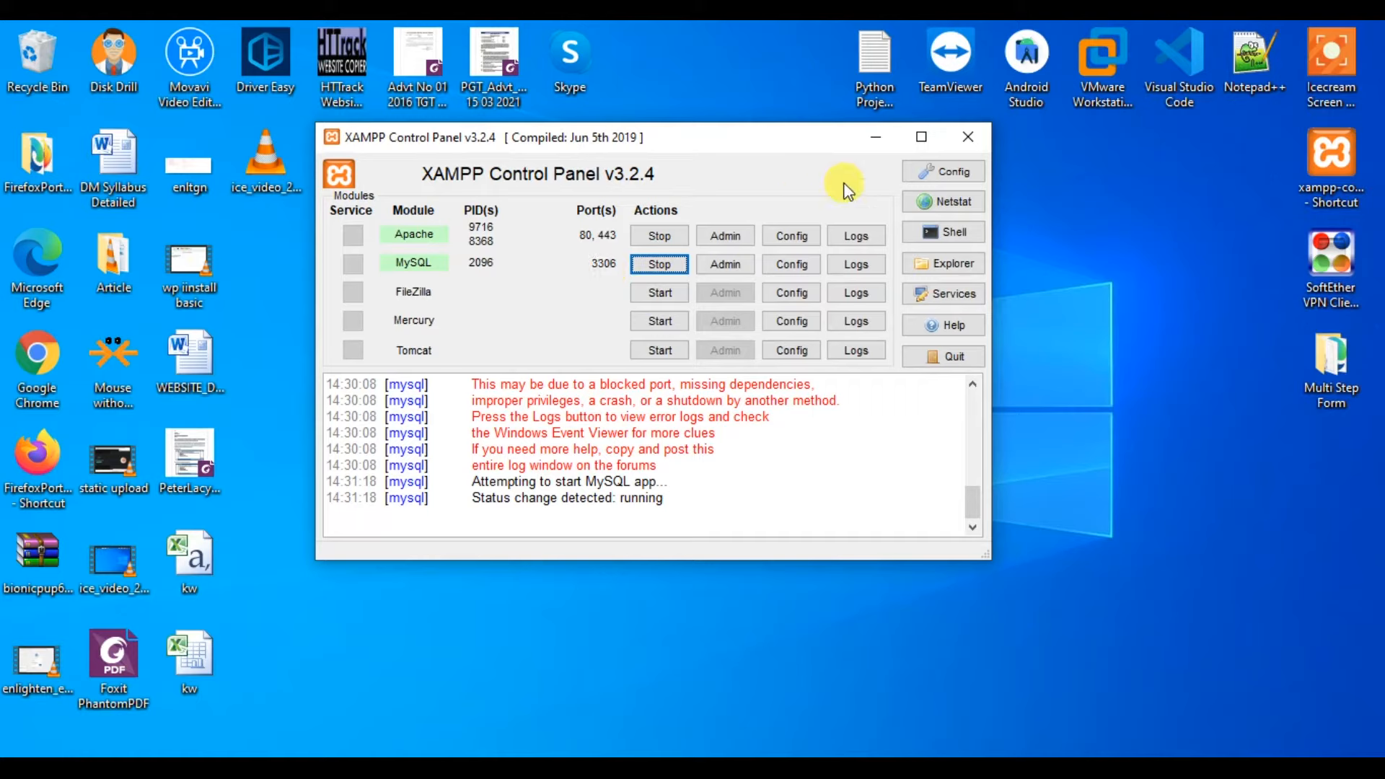
click(874, 144)
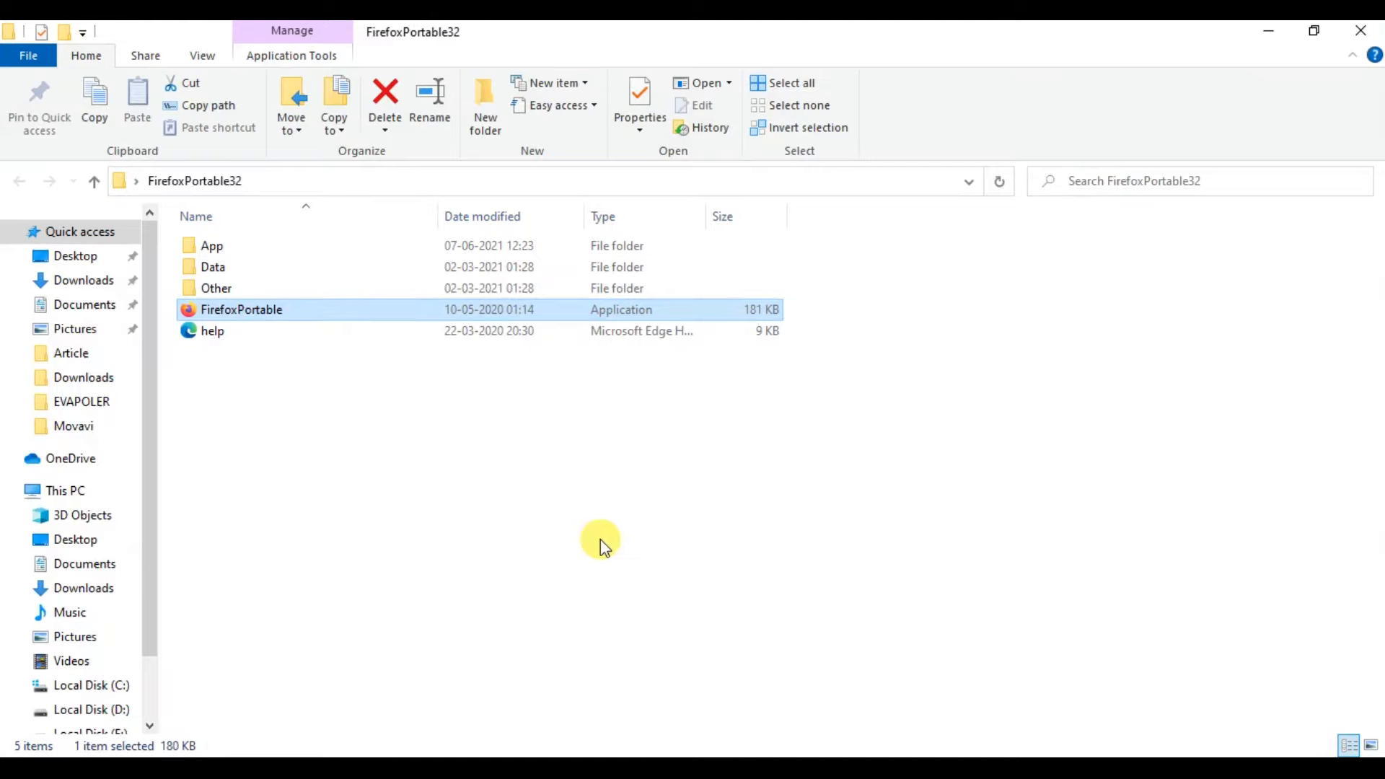
Browse from This PC through Local Disk (C:) and xampp into the htdocs folder.
click(90, 492)
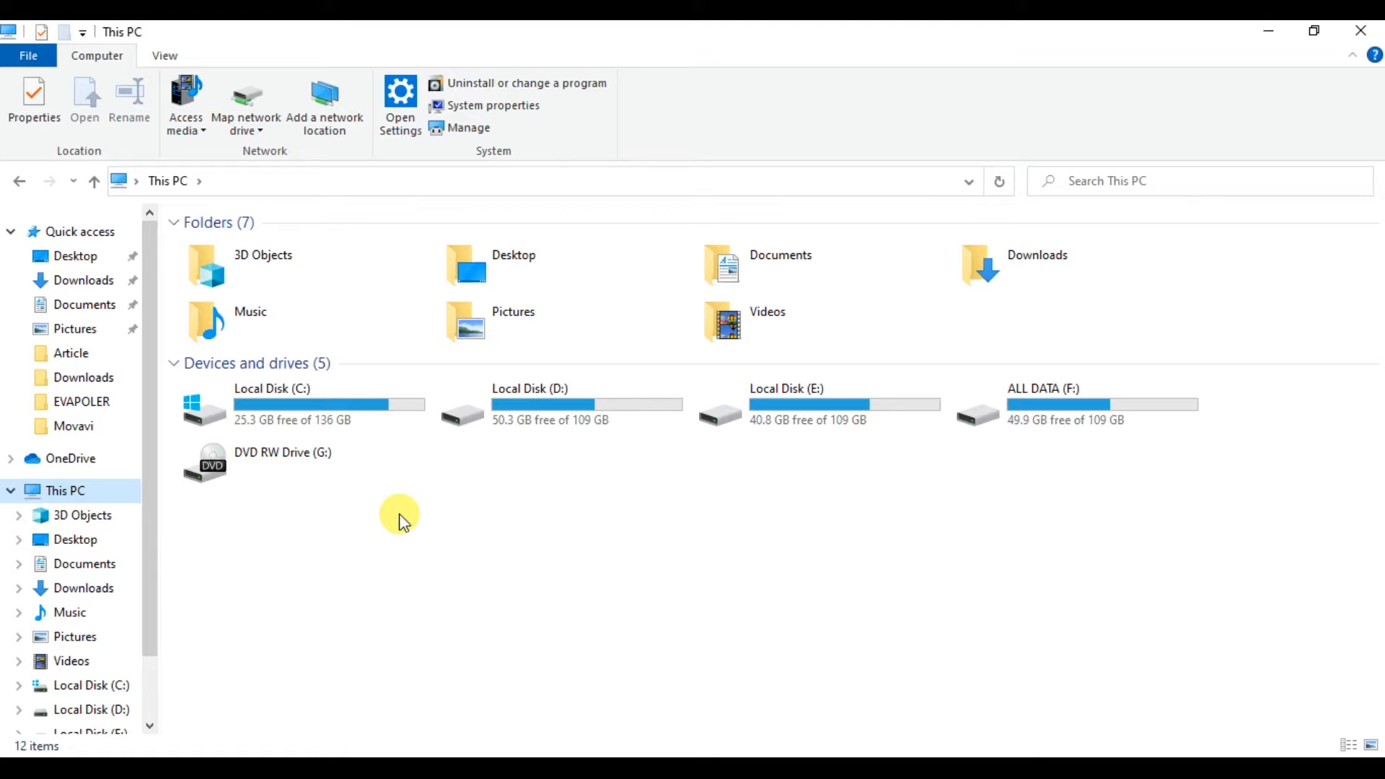
click(366, 423)
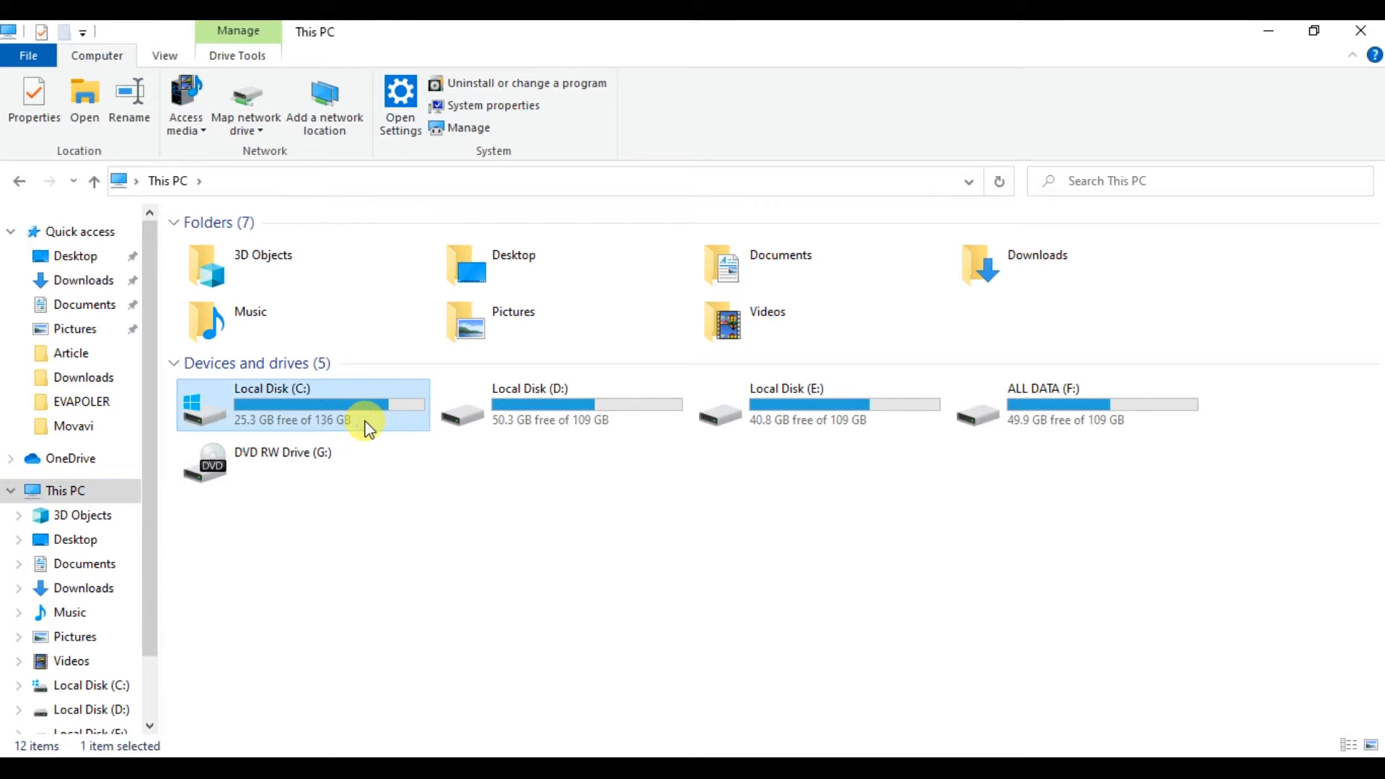
double_click(367, 424)
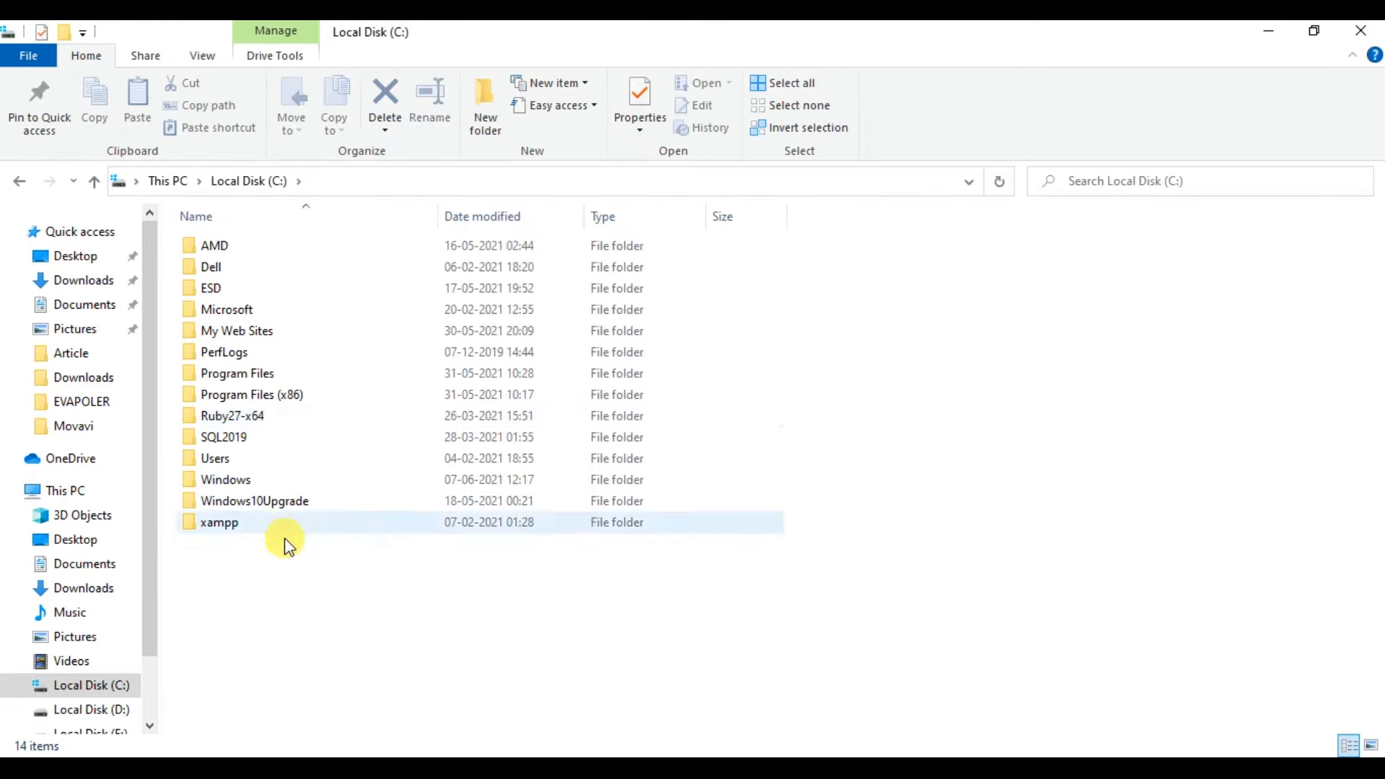
double_click(219, 525)
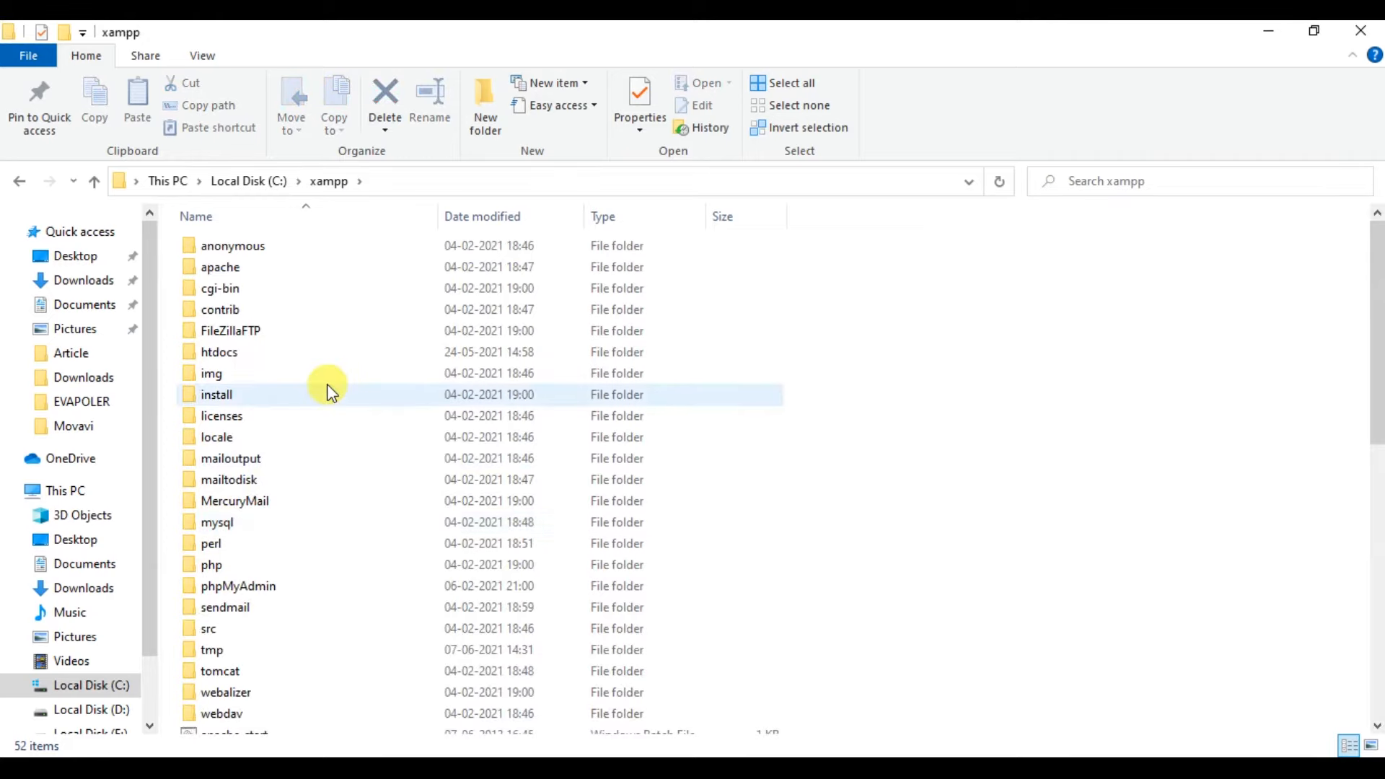
double_click(271, 358)
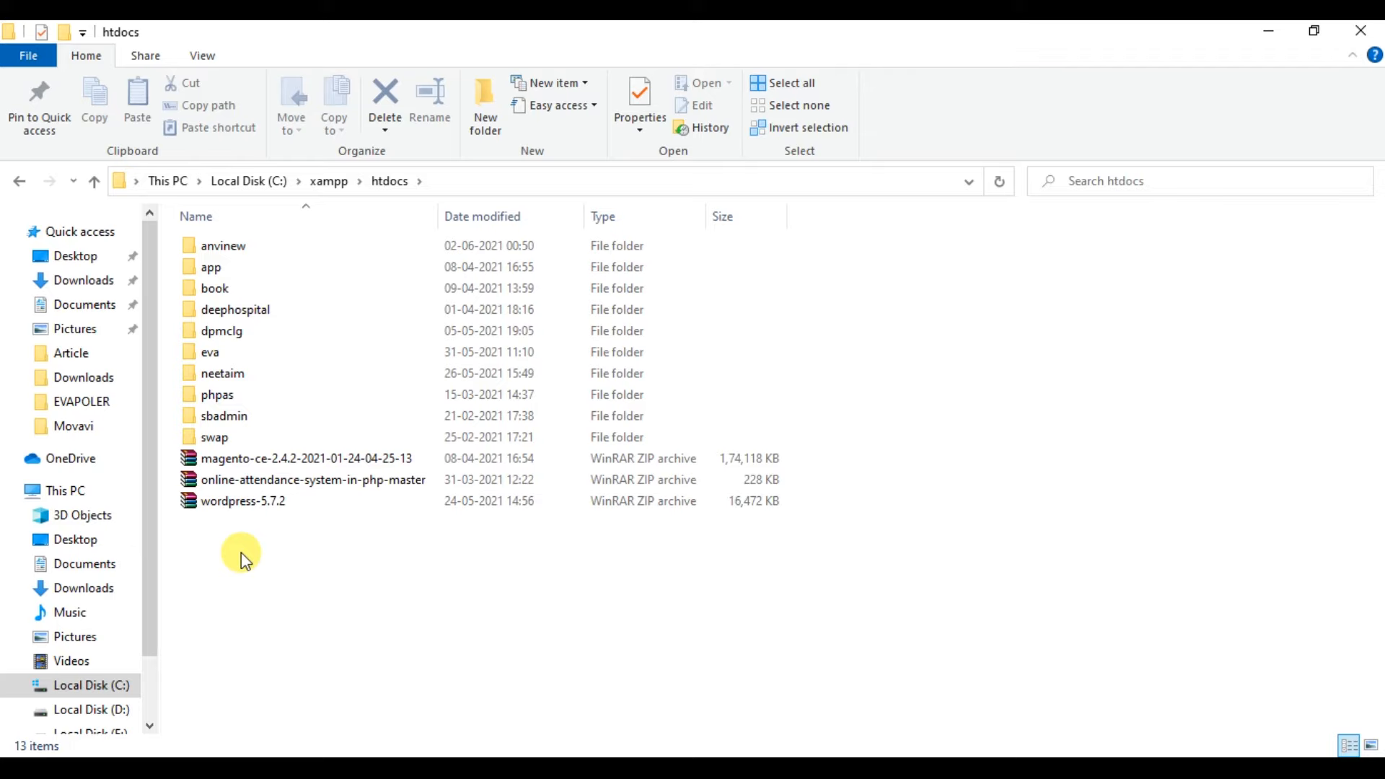
Create a new folder named 'makeup' inside htdocs.
click(498, 124)
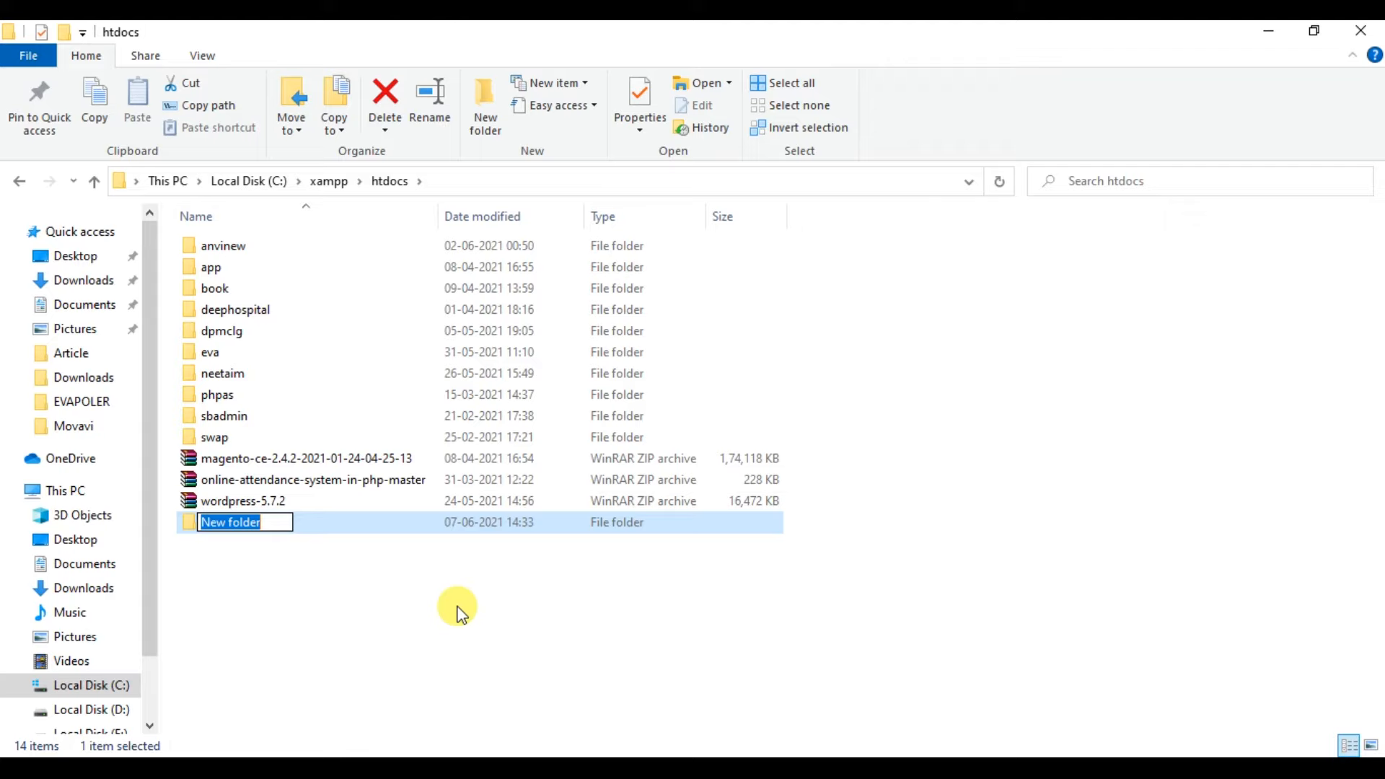
text(makeup)
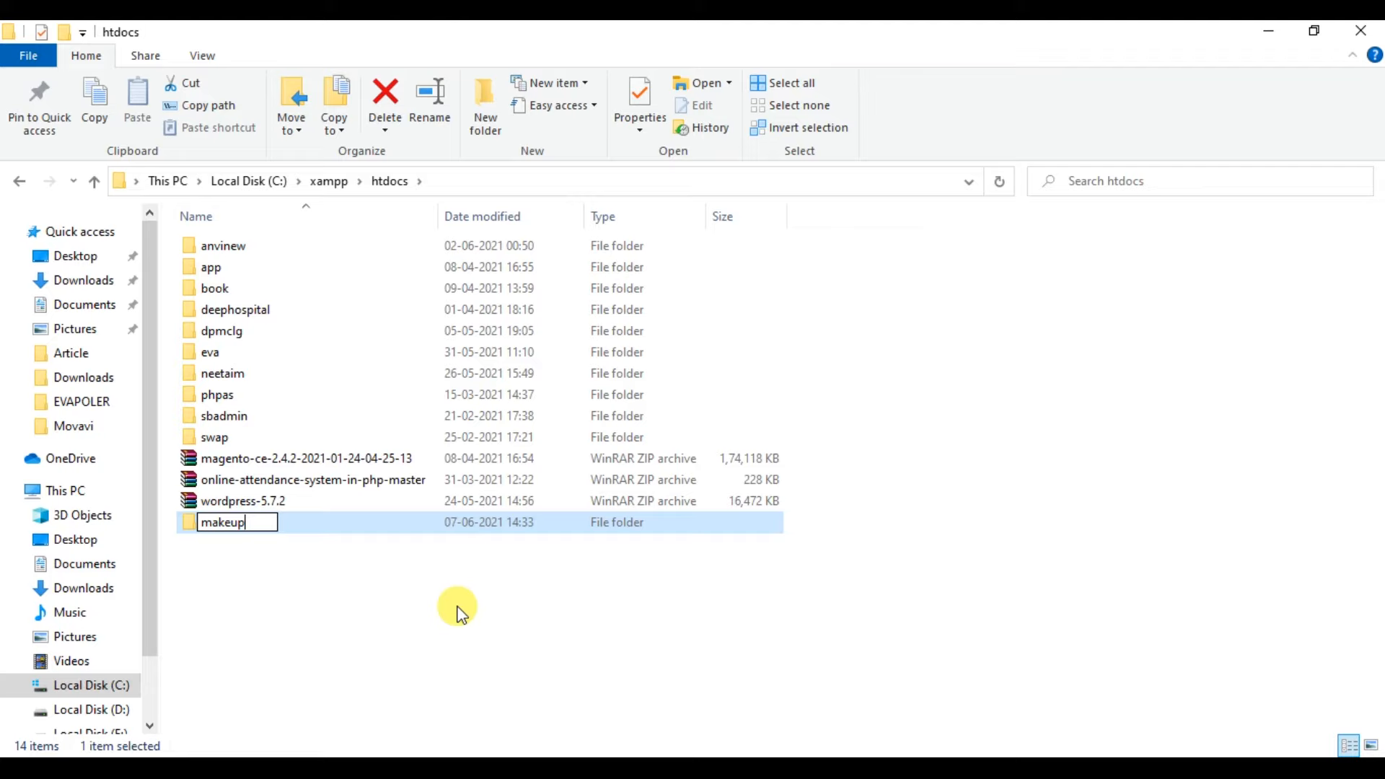
key(Return)
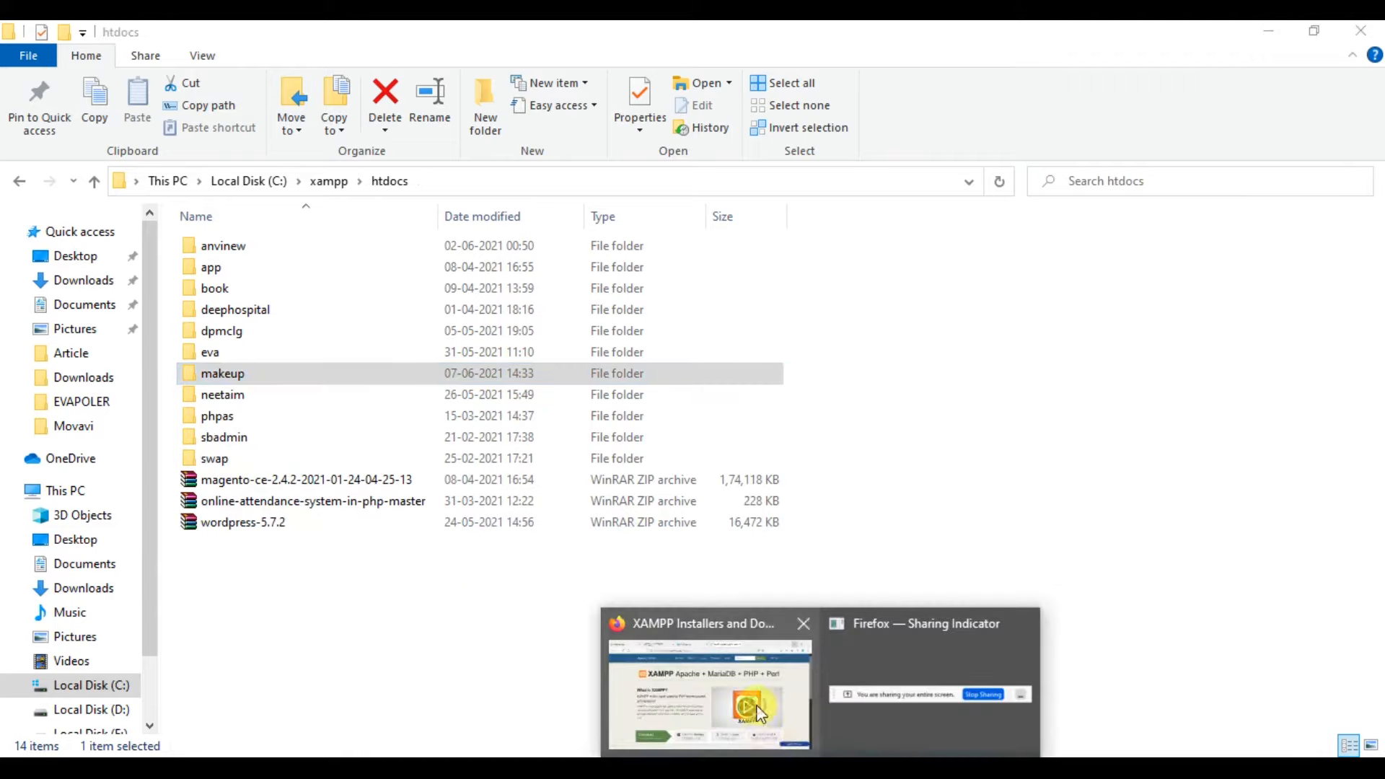
In a new Firefox tab, search Google for 'wordpress download' and open the WordPress.org download page.
click(761, 721)
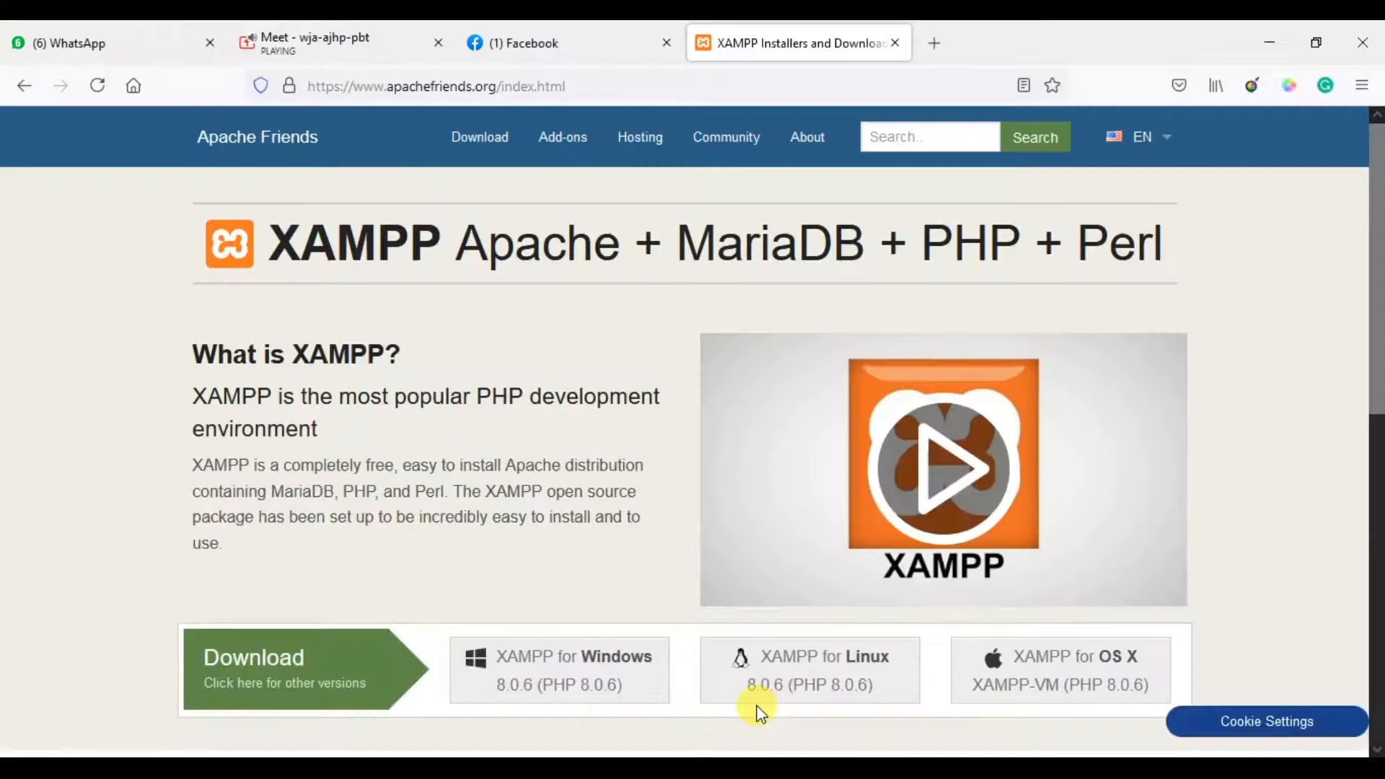
click(937, 46)
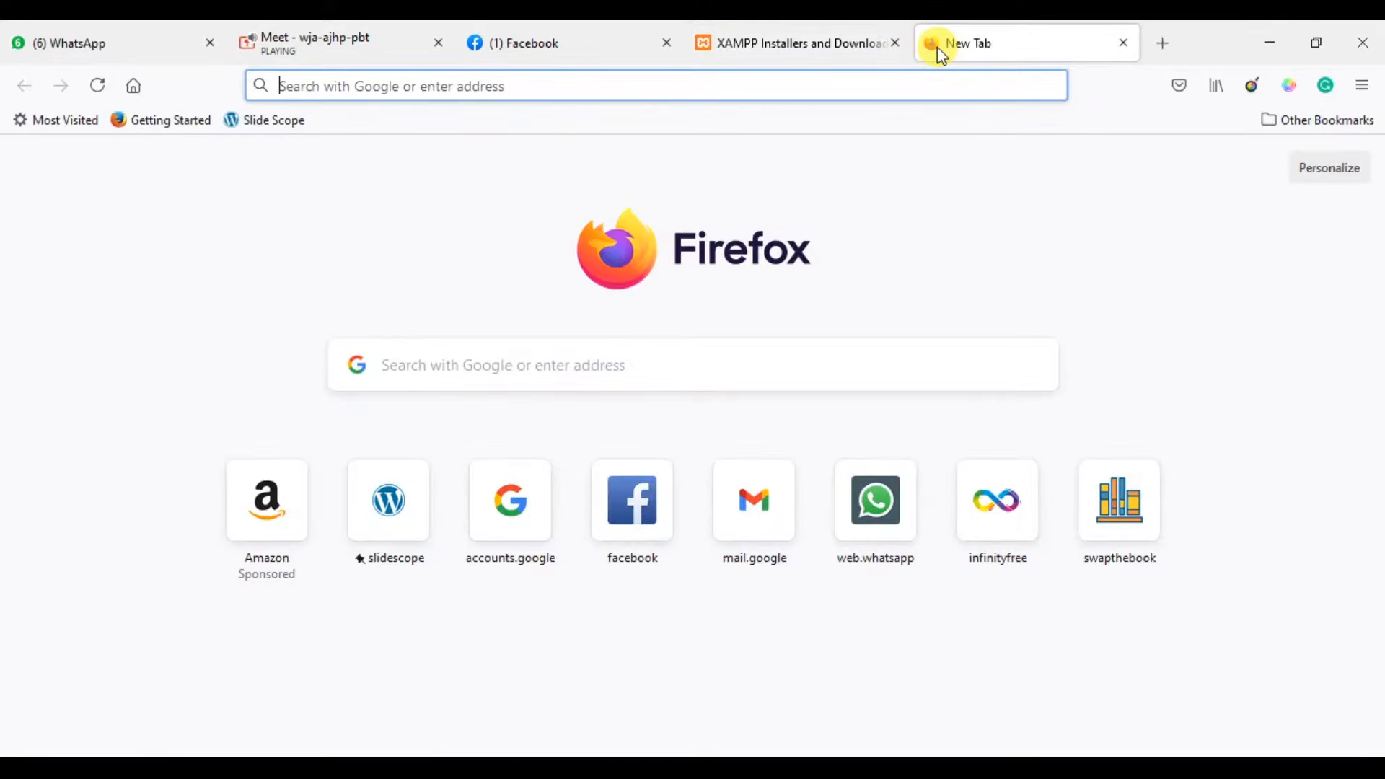
text(wordpress)
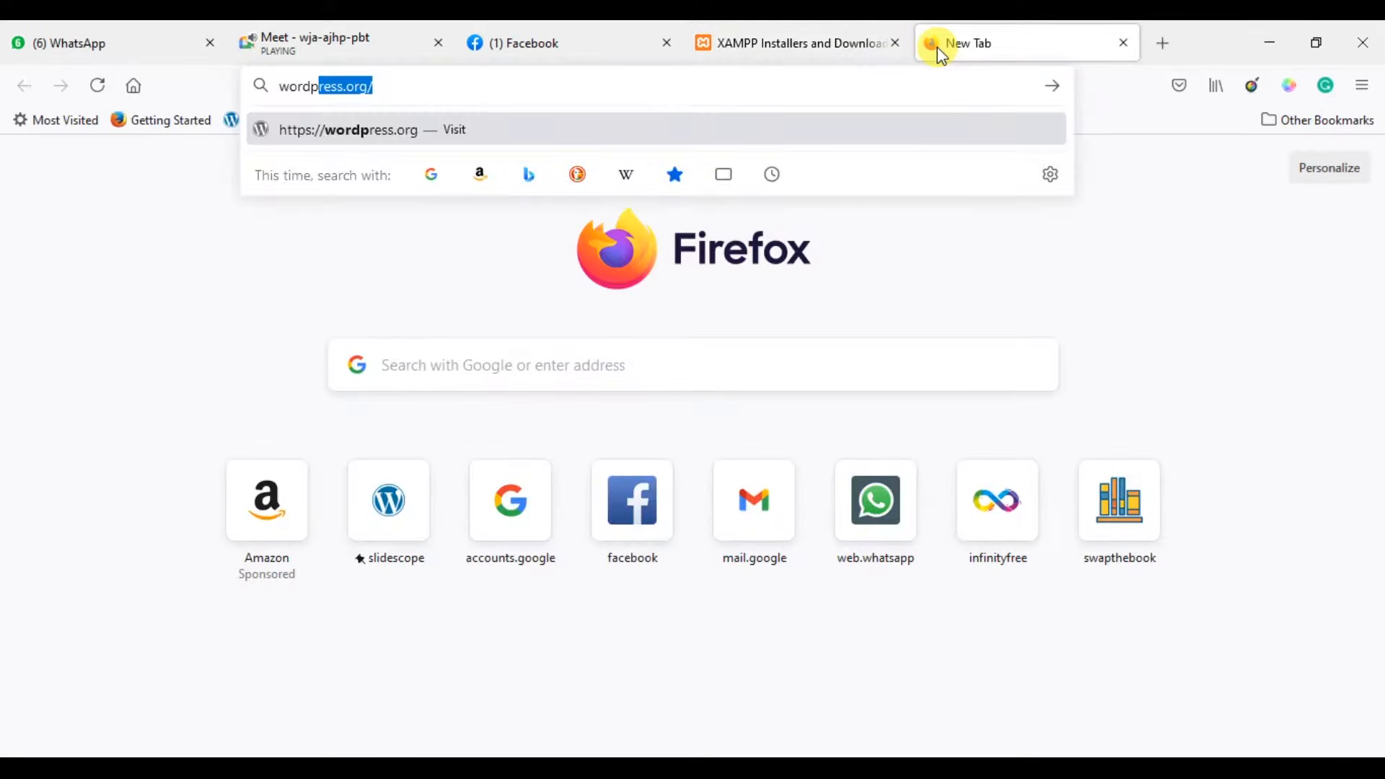
text( do)
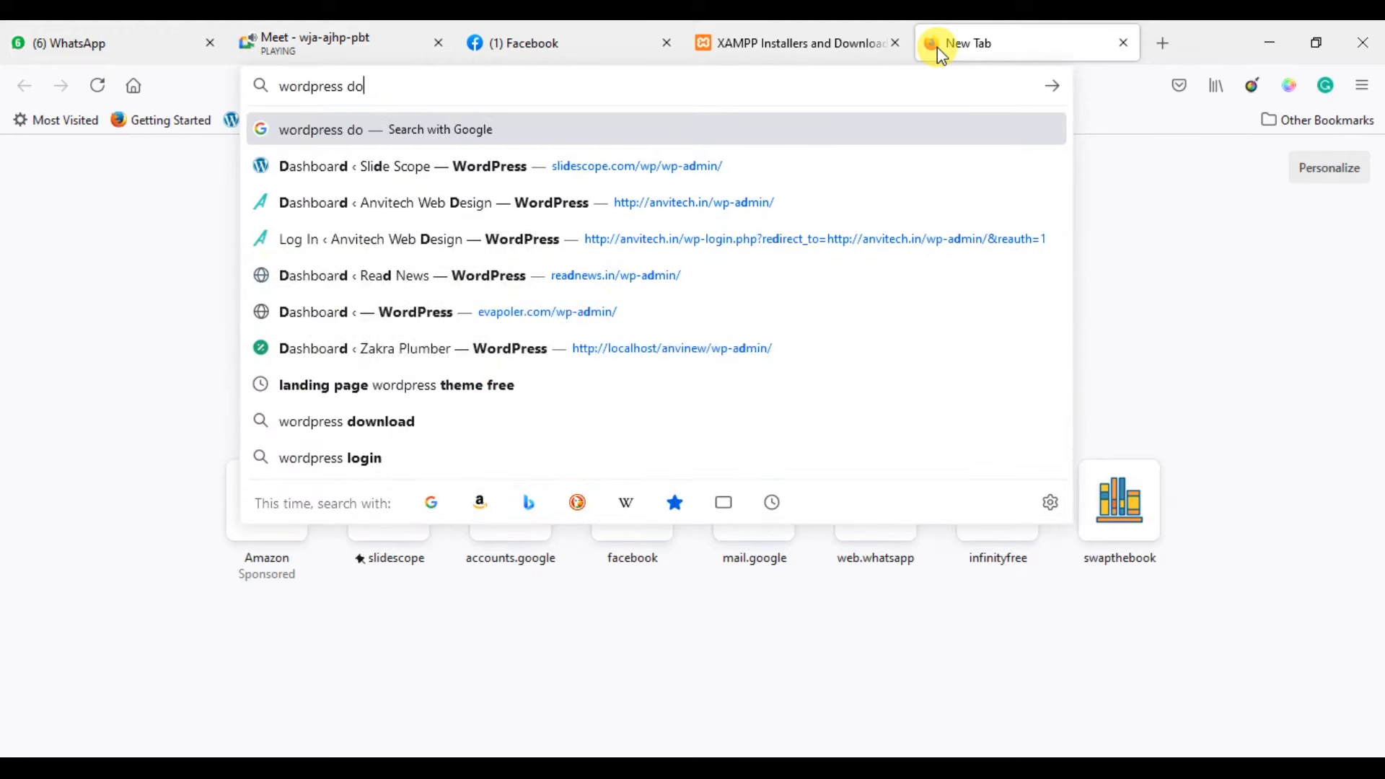
text(wnload)
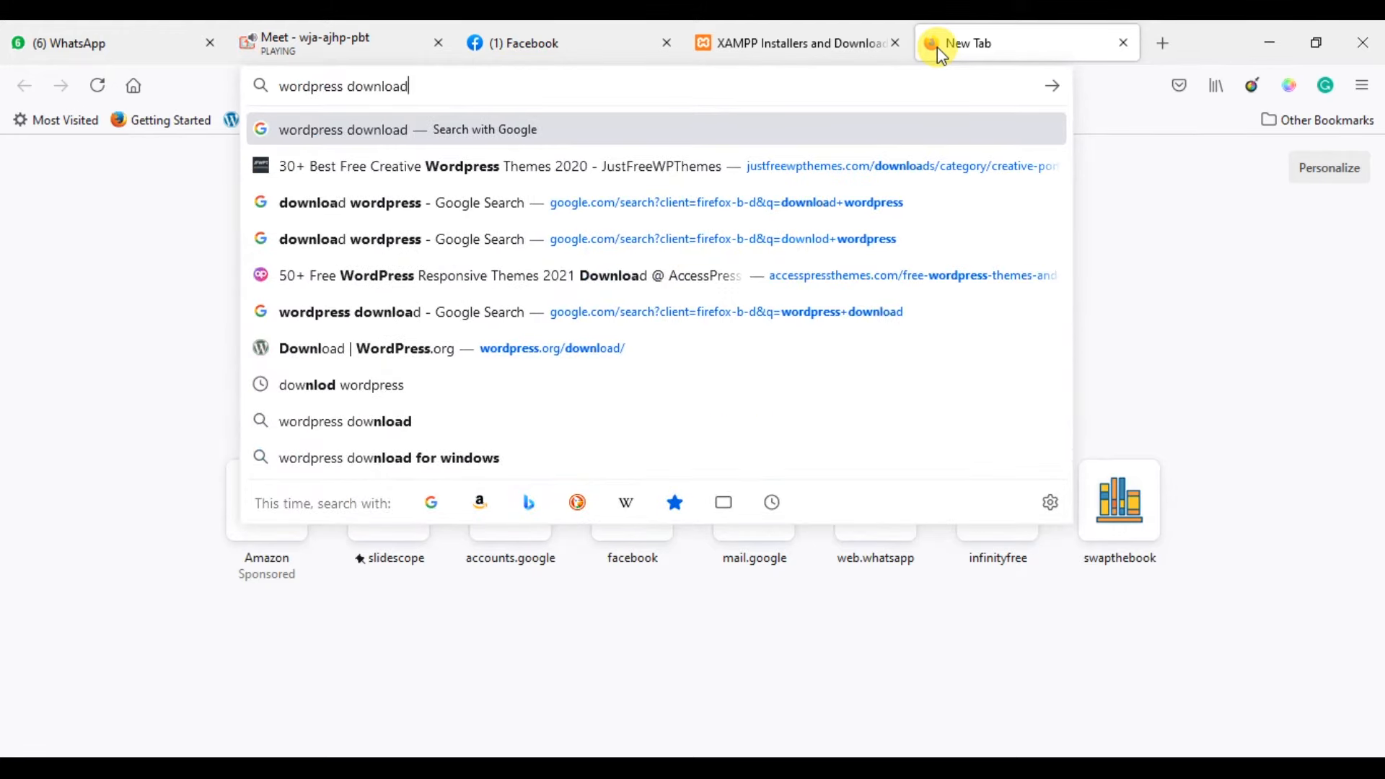
key(Return)
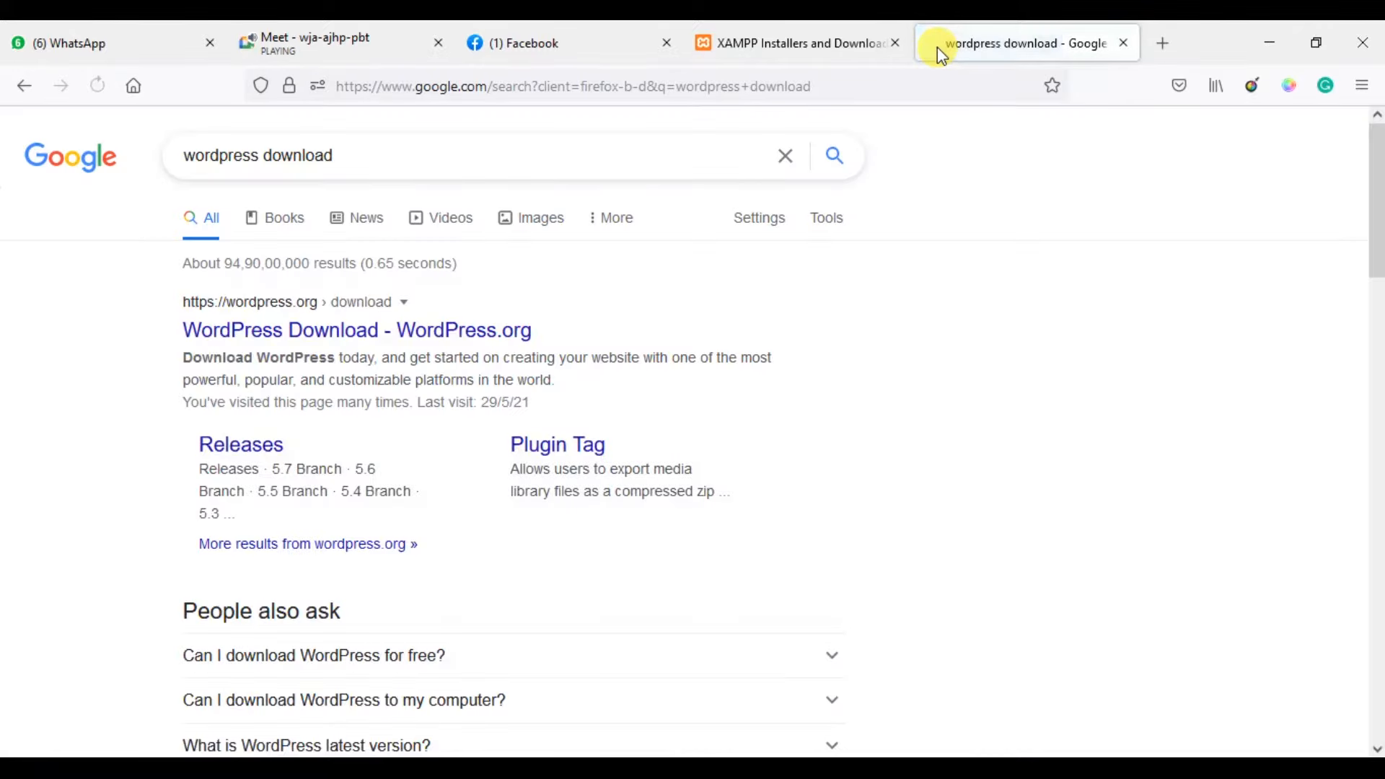
click(495, 339)
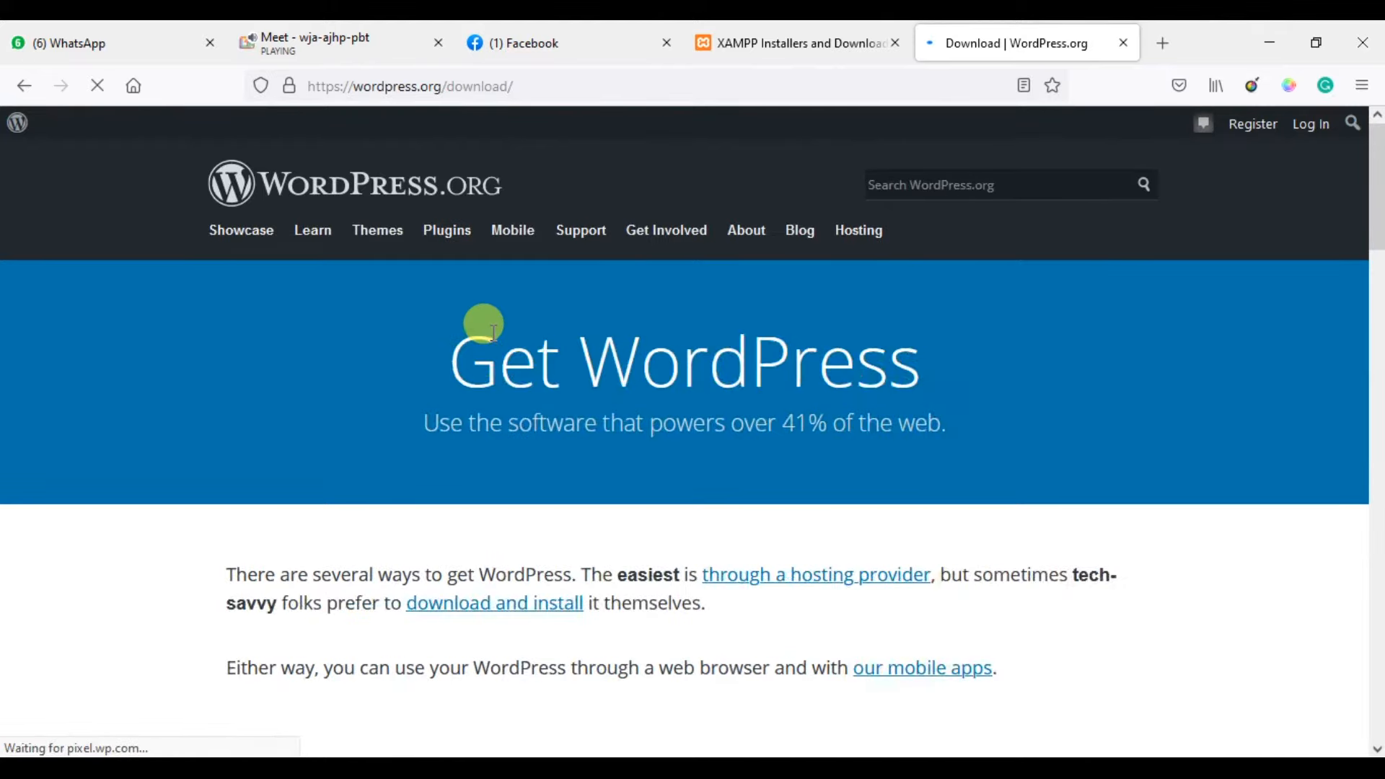
scroll(493, 332, down, 5)
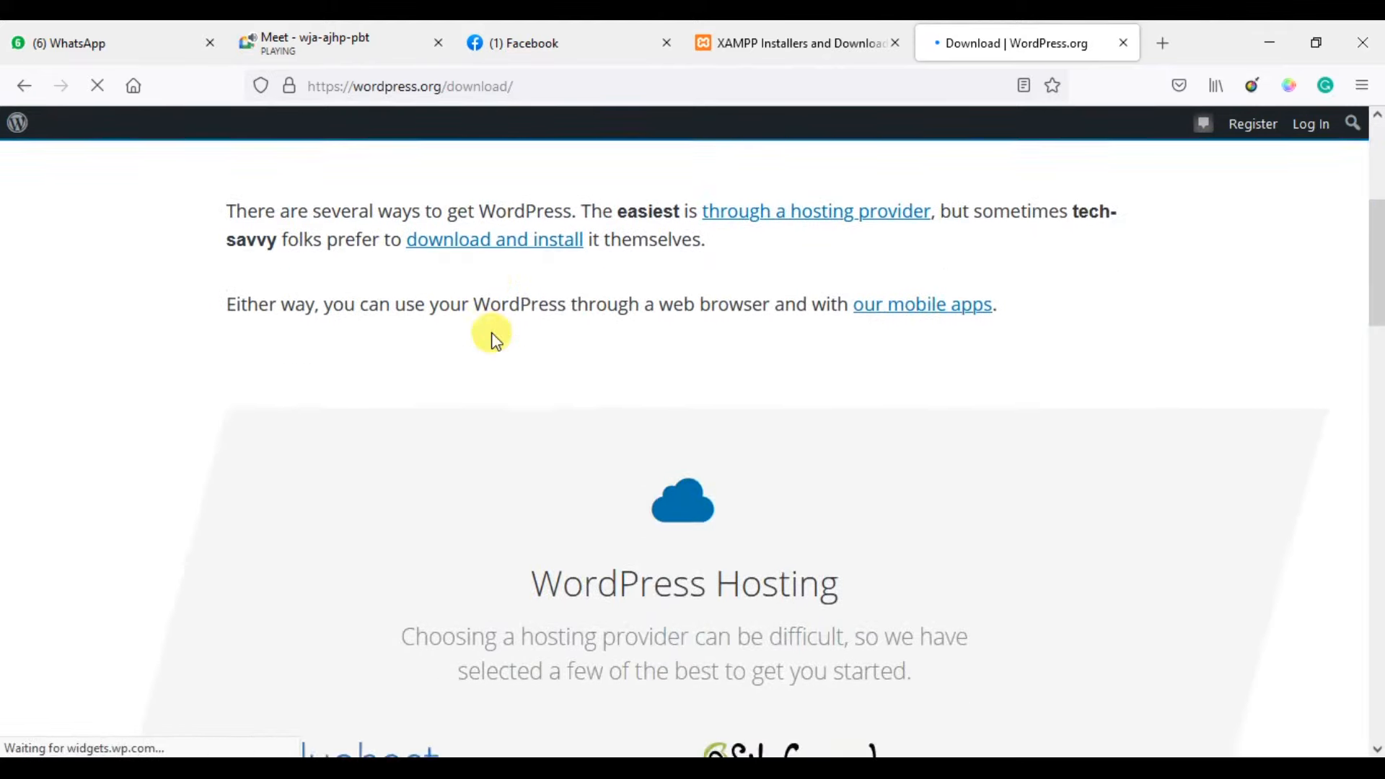
scroll(492, 336, down, 12)
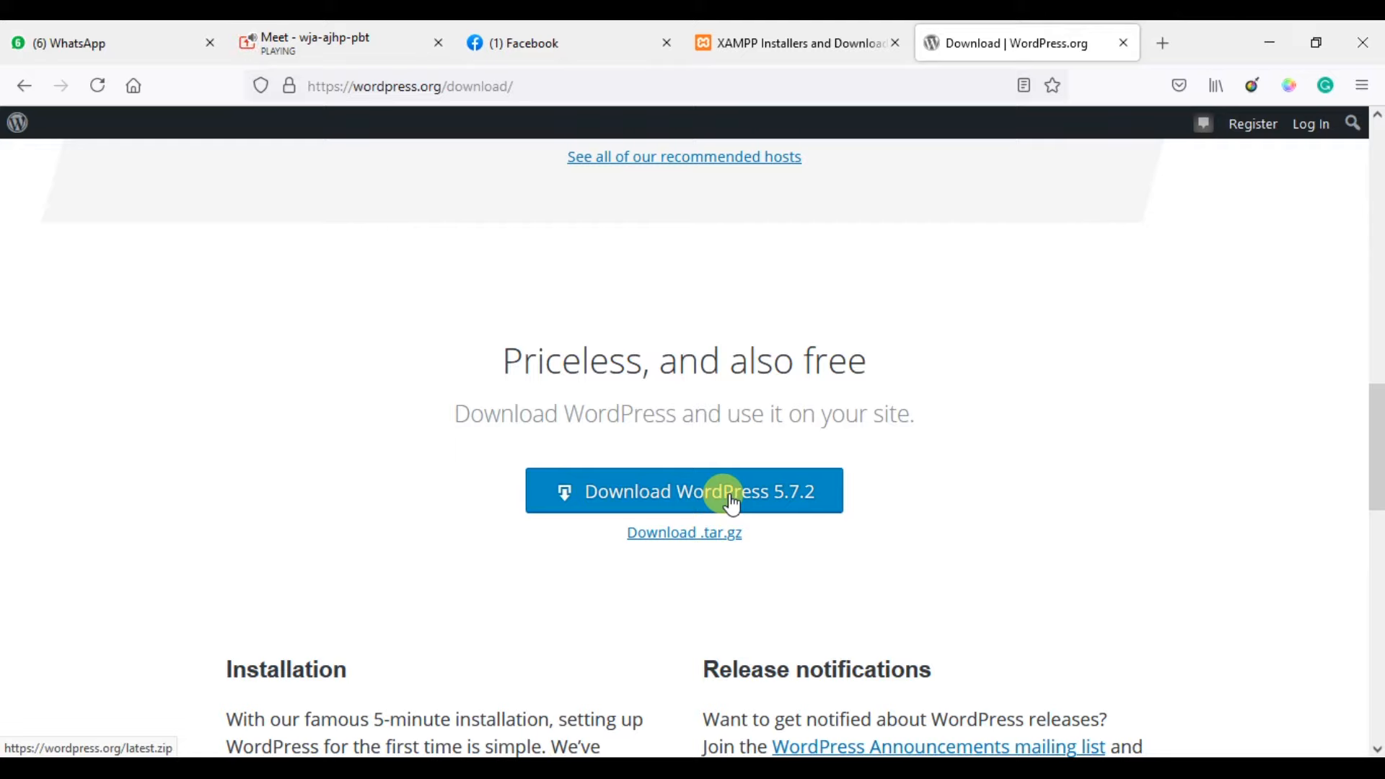
Admit the waiting participant in Google Meet, download WordPress 5.7.2, and return to htdocs.
click(390, 23)
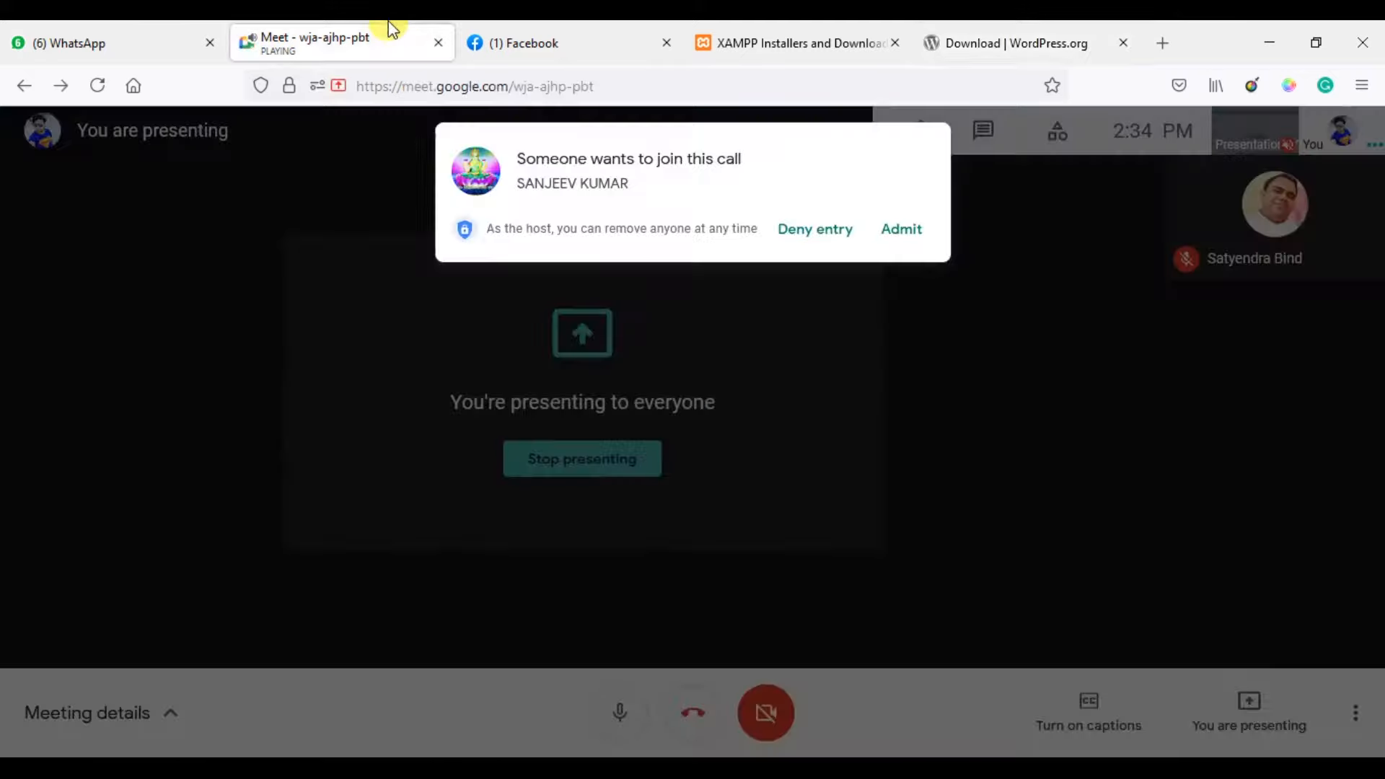
click(903, 230)
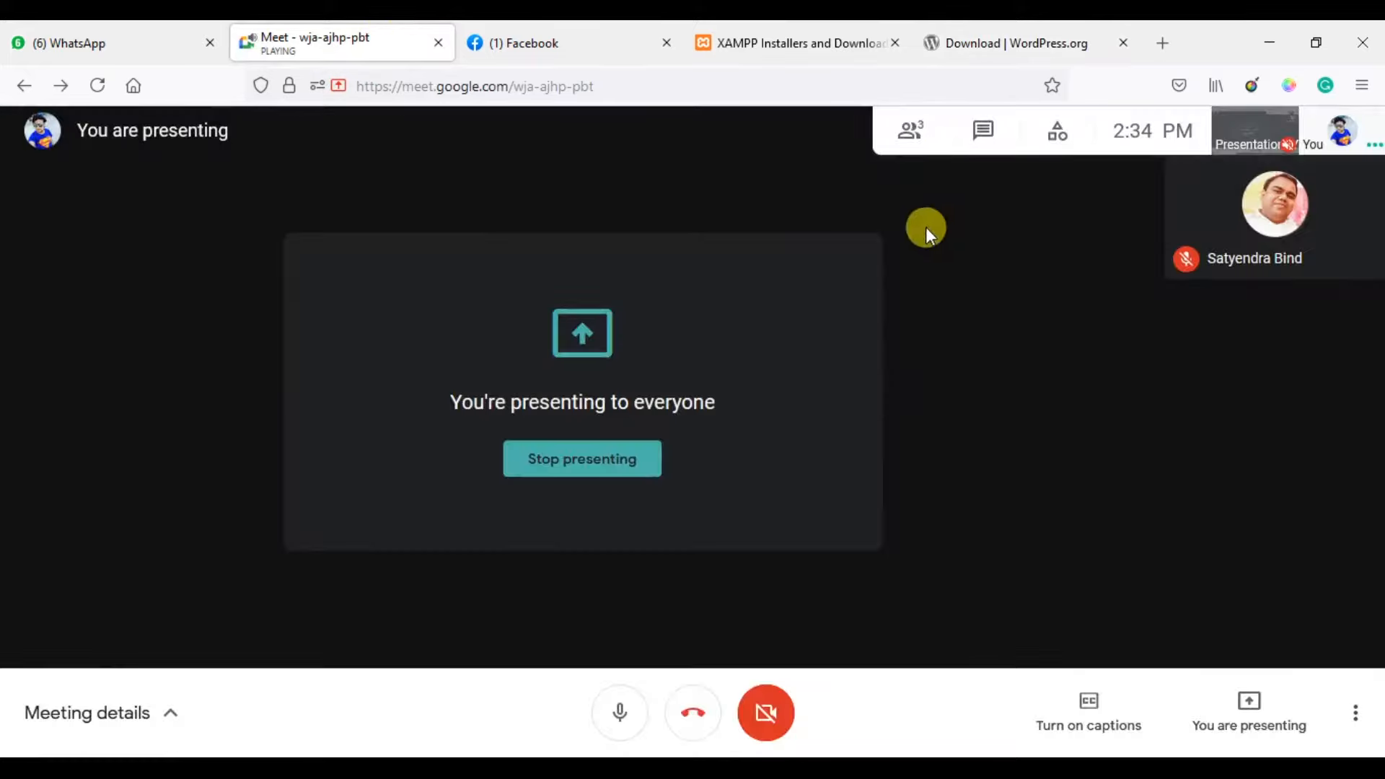
click(994, 40)
click(811, 498)
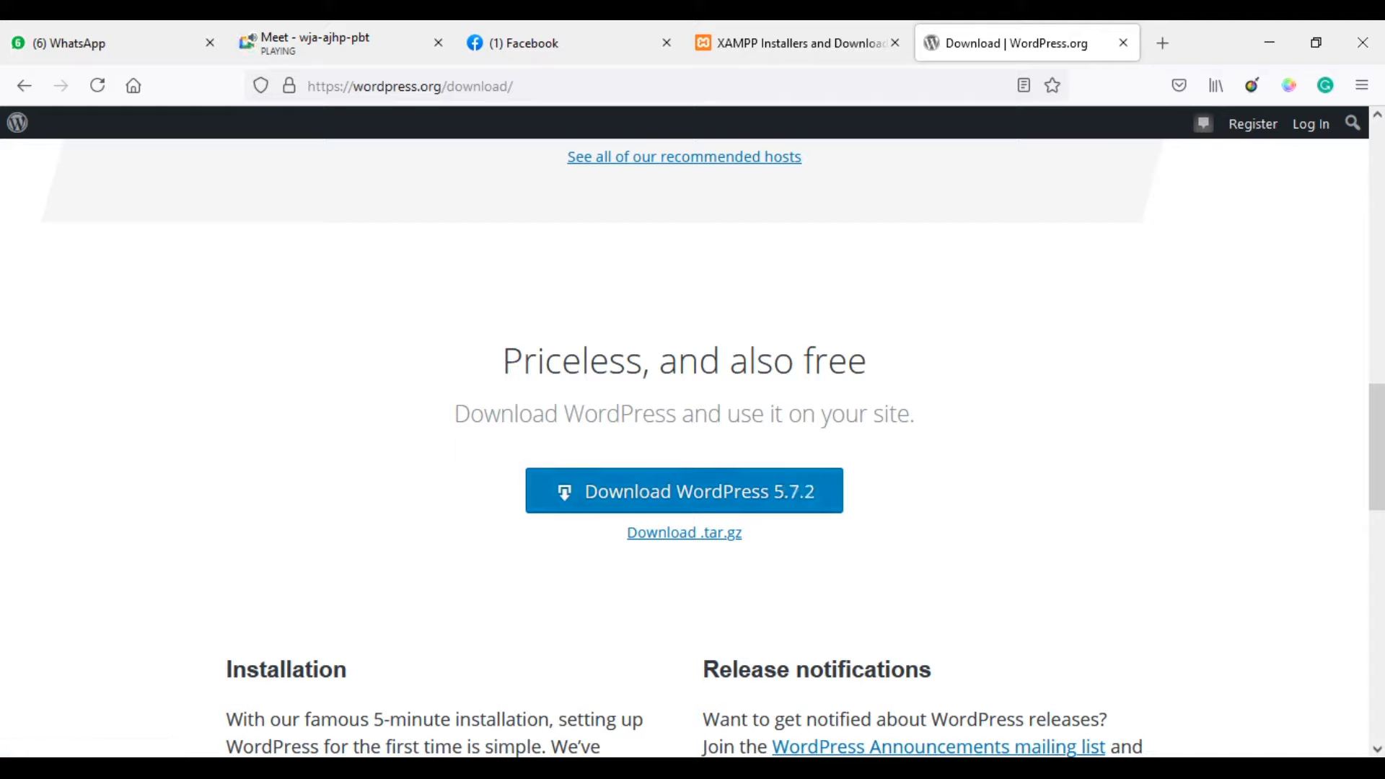
click(575, 767)
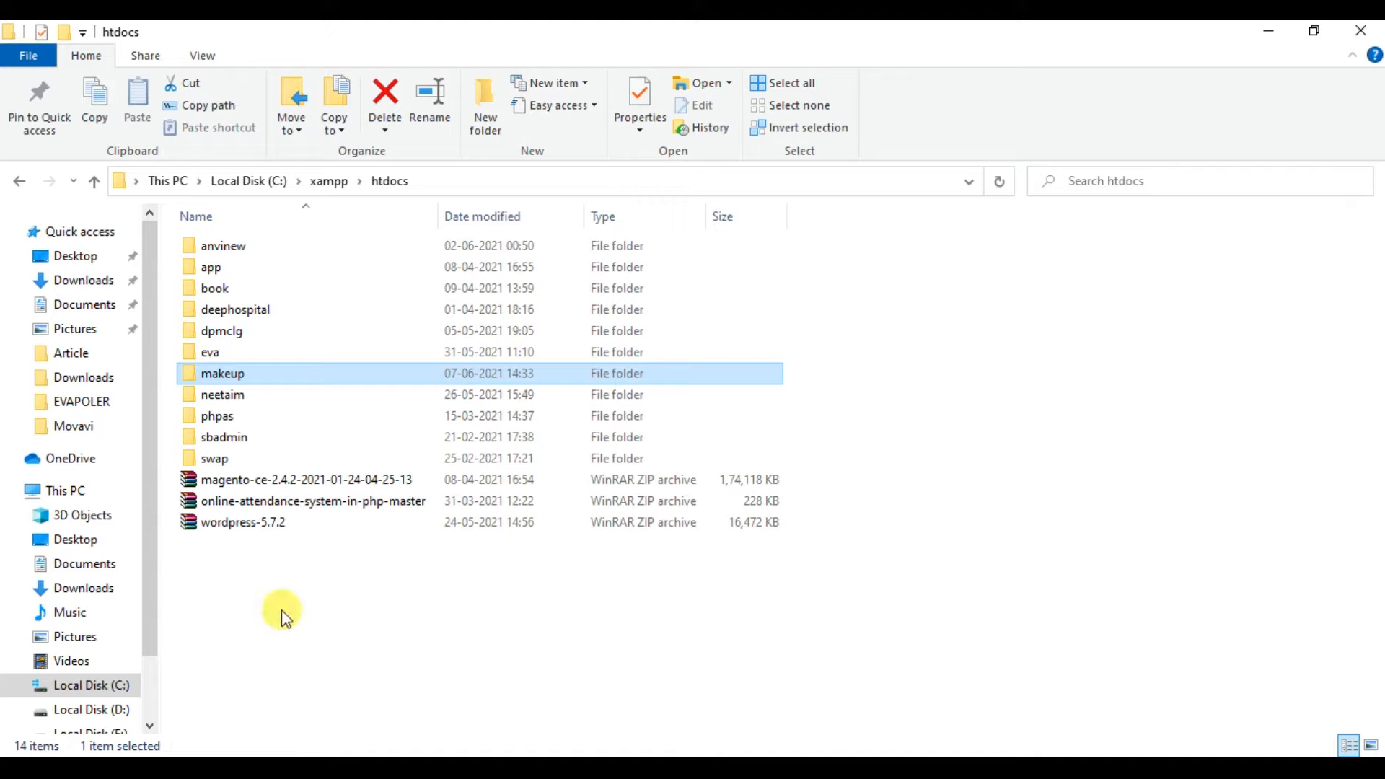
Open the wordpress-5.7.2 ZIP archive in htdocs.
click(258, 526)
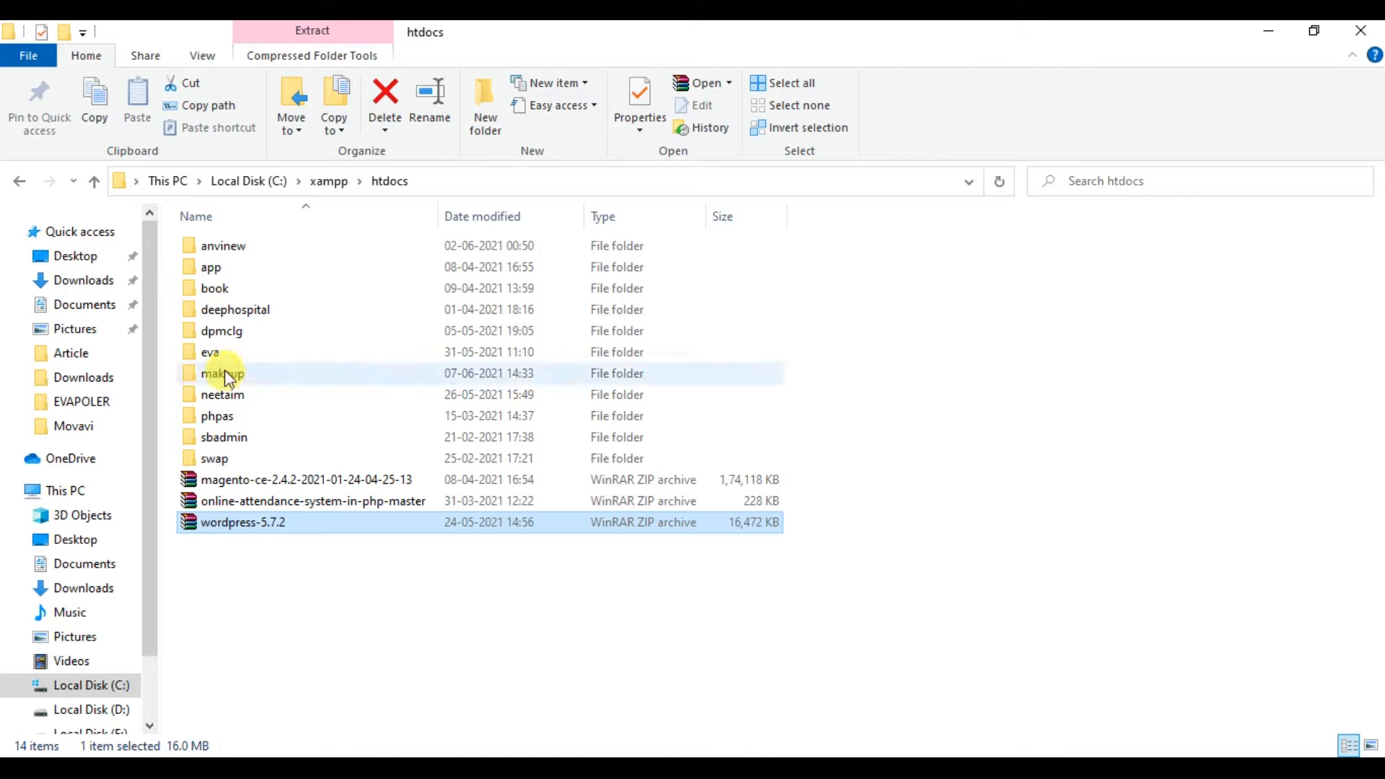
double_click(192, 526)
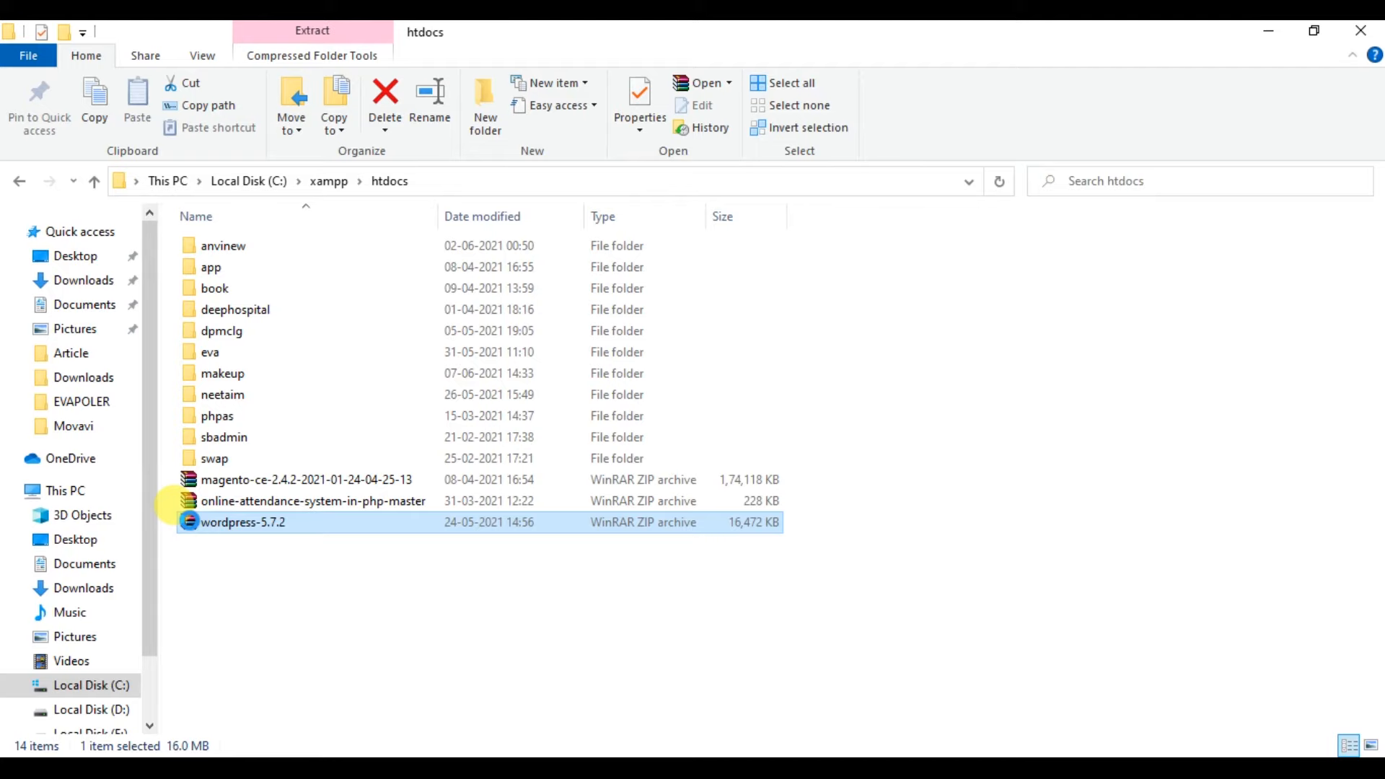
Extract wordpress-5.7.2.zip into htdocs using Extract Here.
right_click(192, 525)
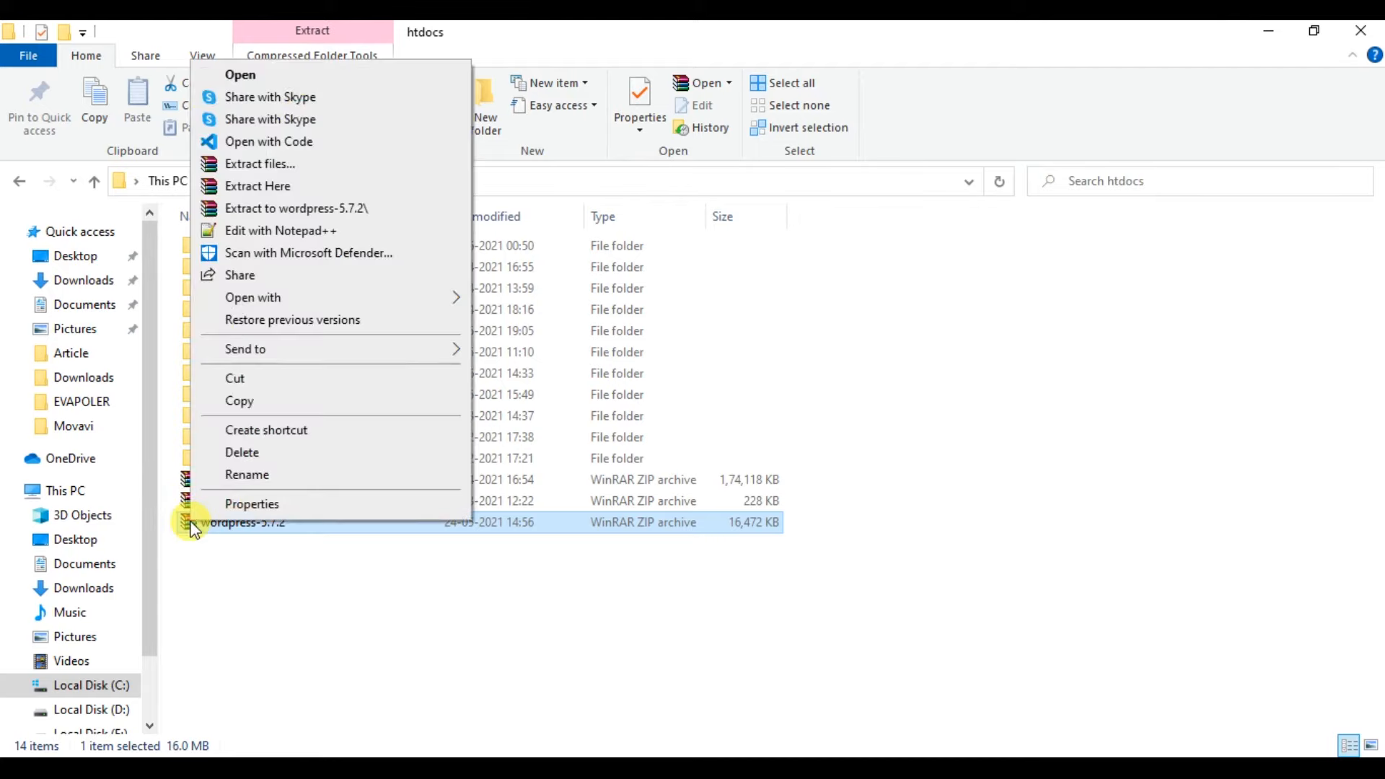
key(Down)
key(Down)
key(Down)
key(Down)
key(Down)
key(Down)
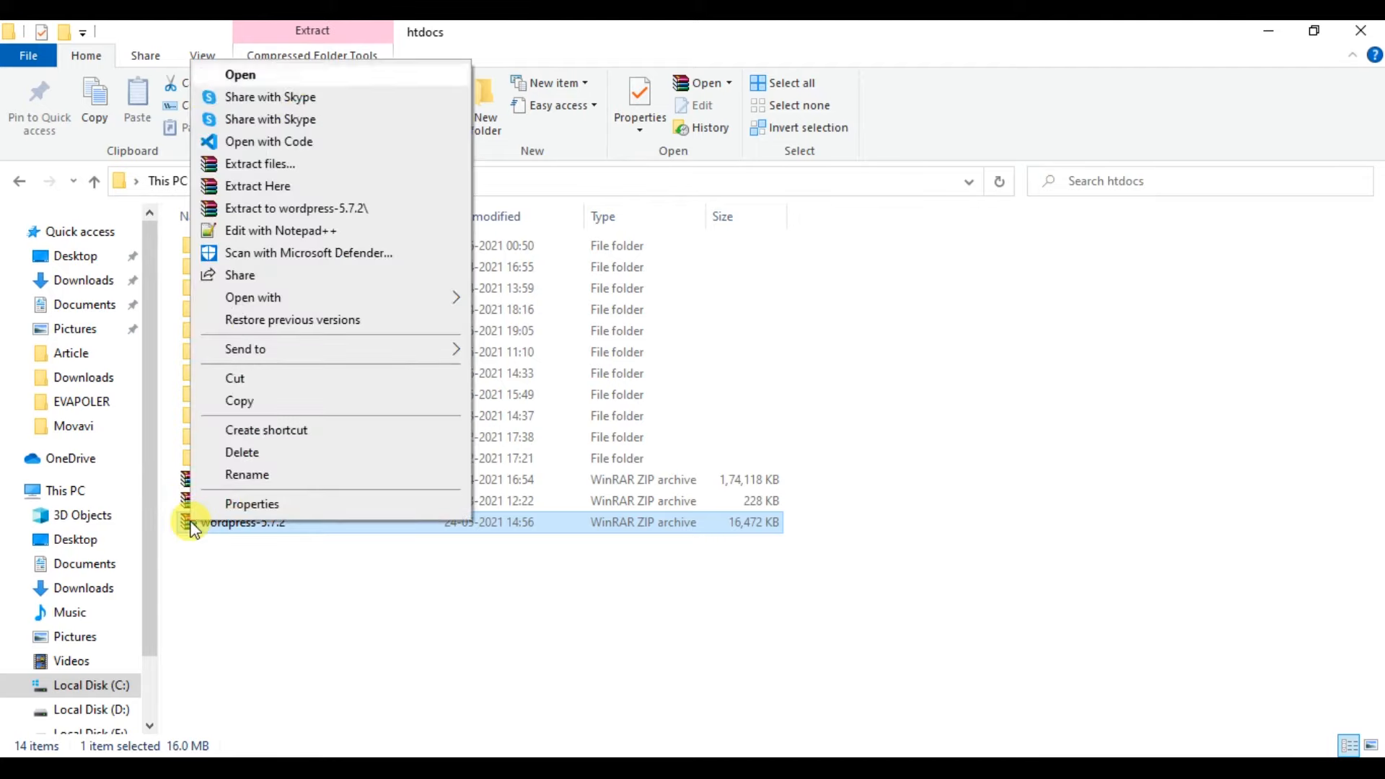
key(Return)
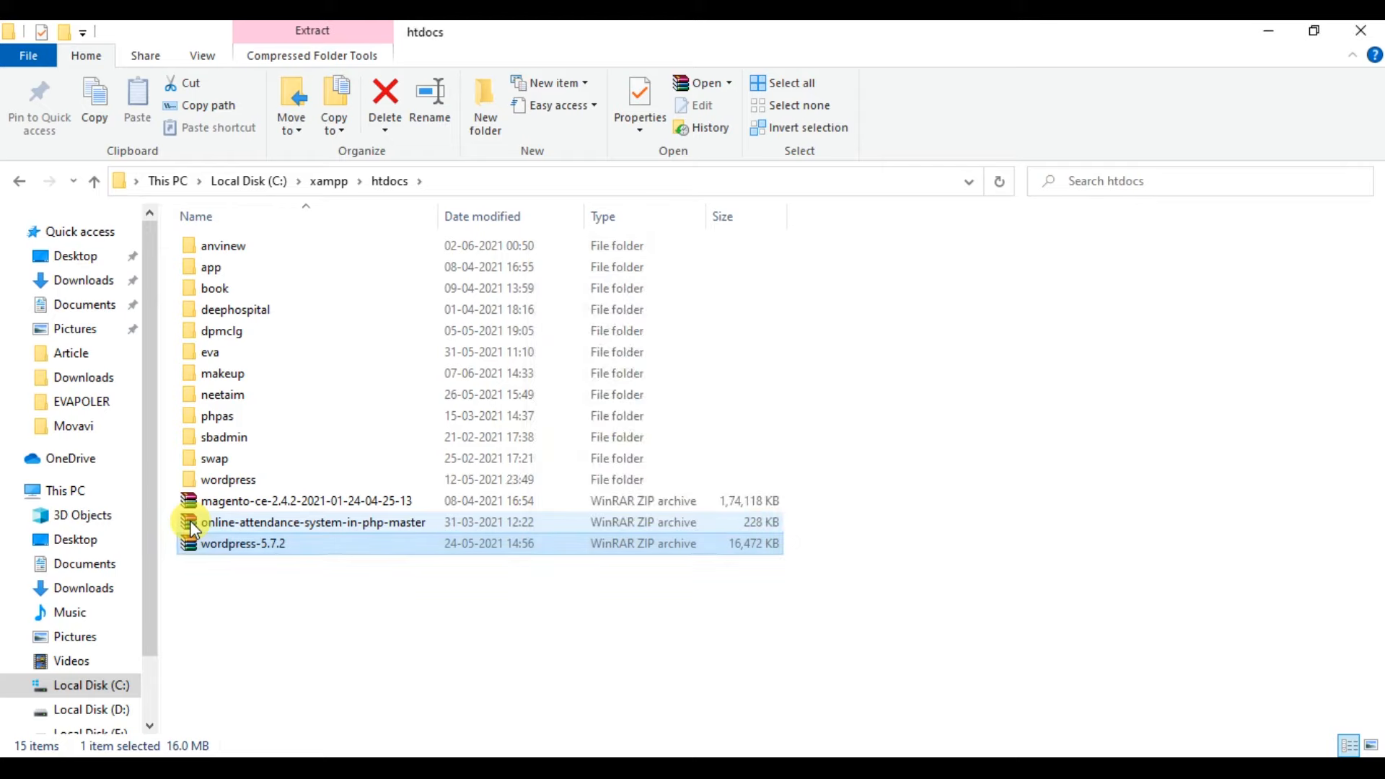
Open the extracted wordpress folder to check its contents.
click(631, 696)
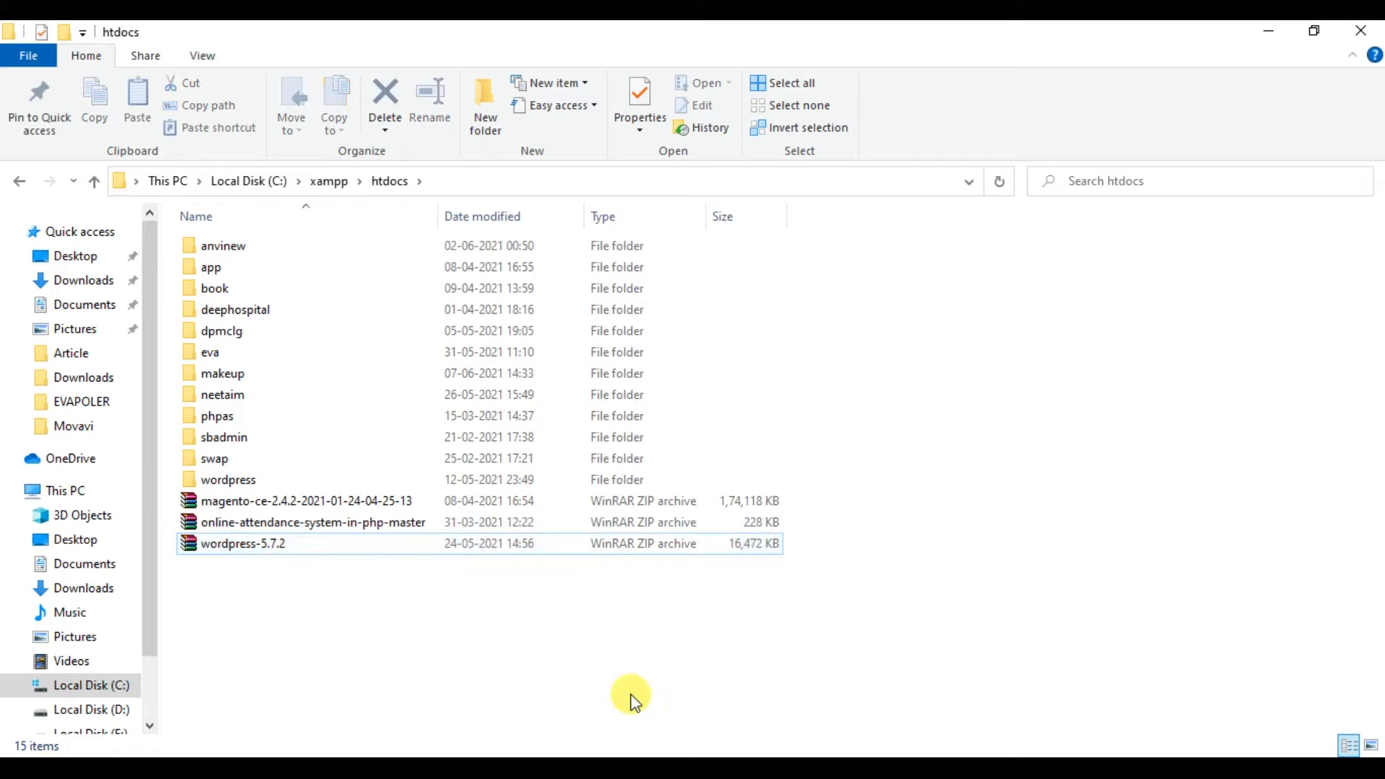
key(Up)
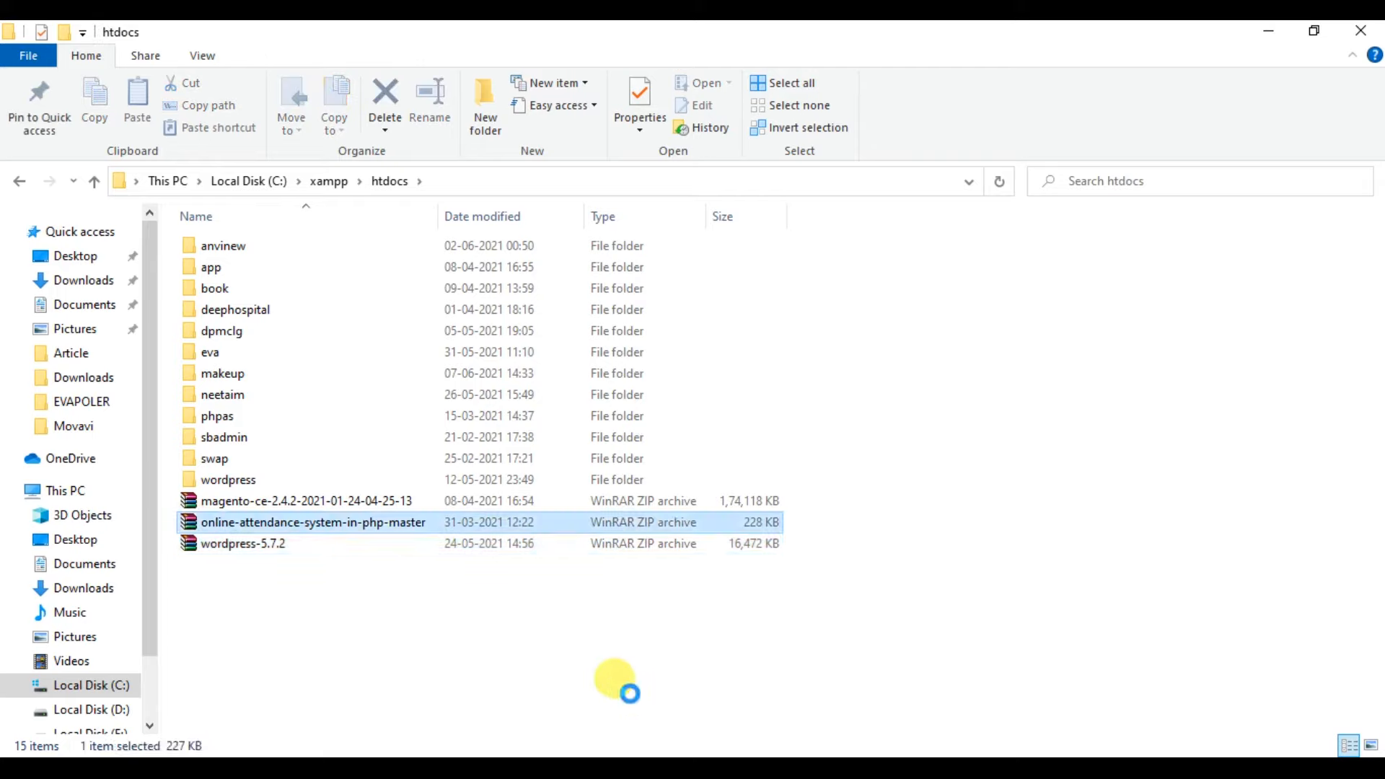
key(Up)
key(Up)
key(Up)
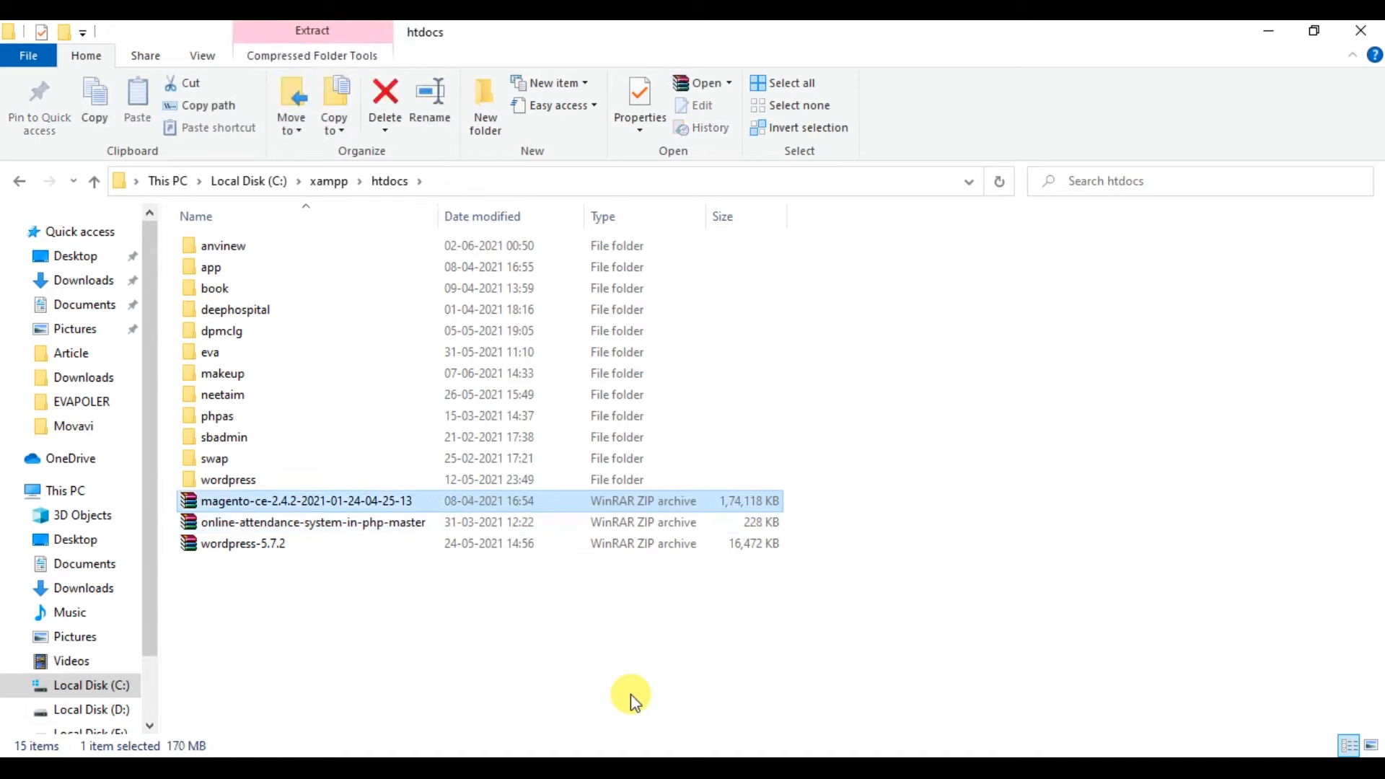
key(Down)
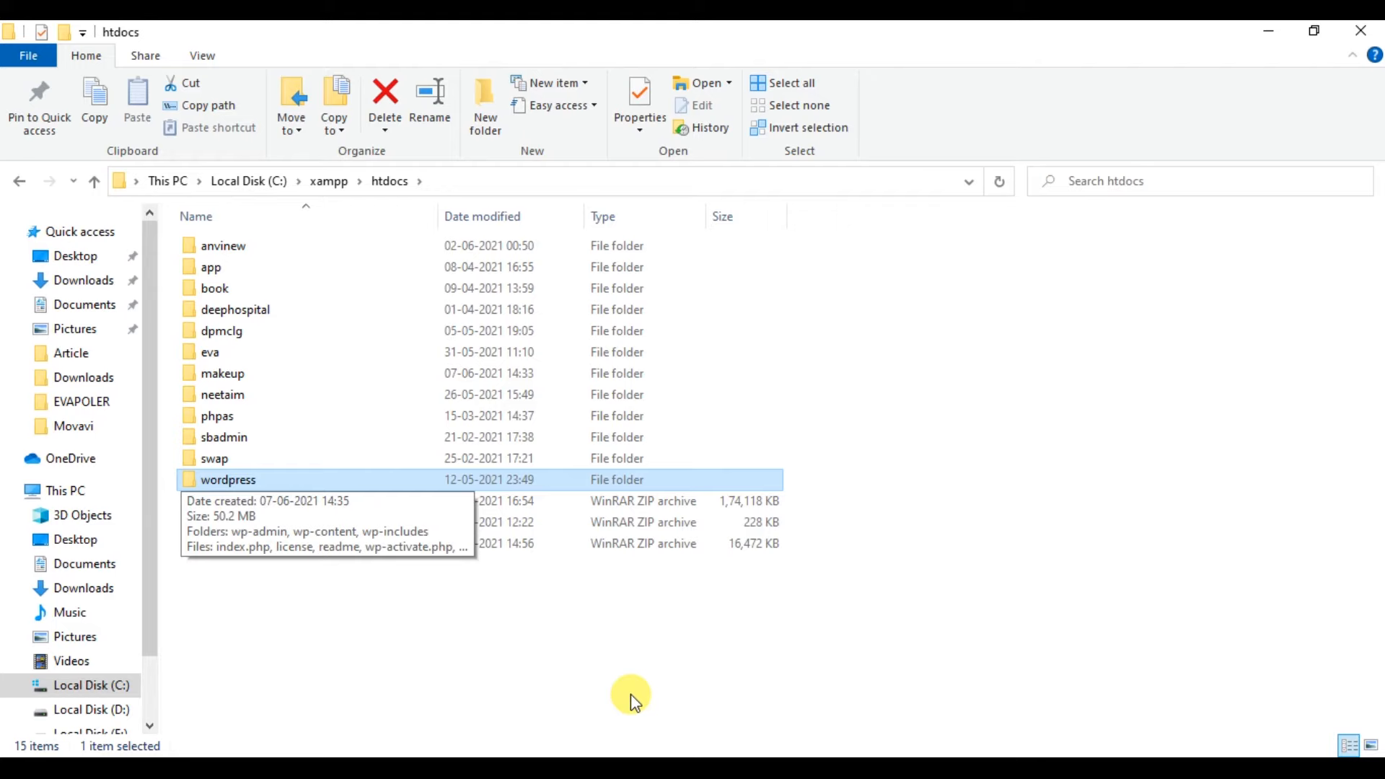
key(Return)
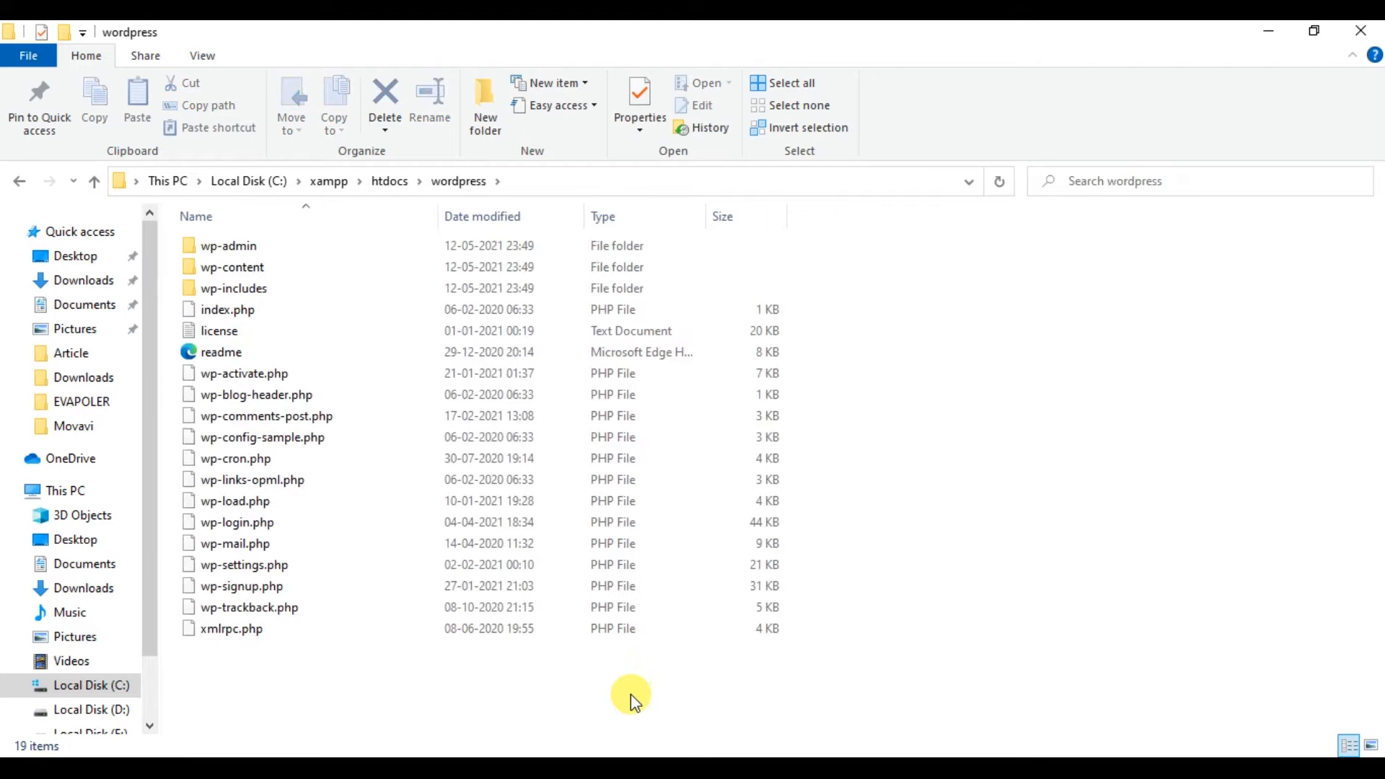
Back in htdocs, delete the old makeup folder.
key(BackSpace)
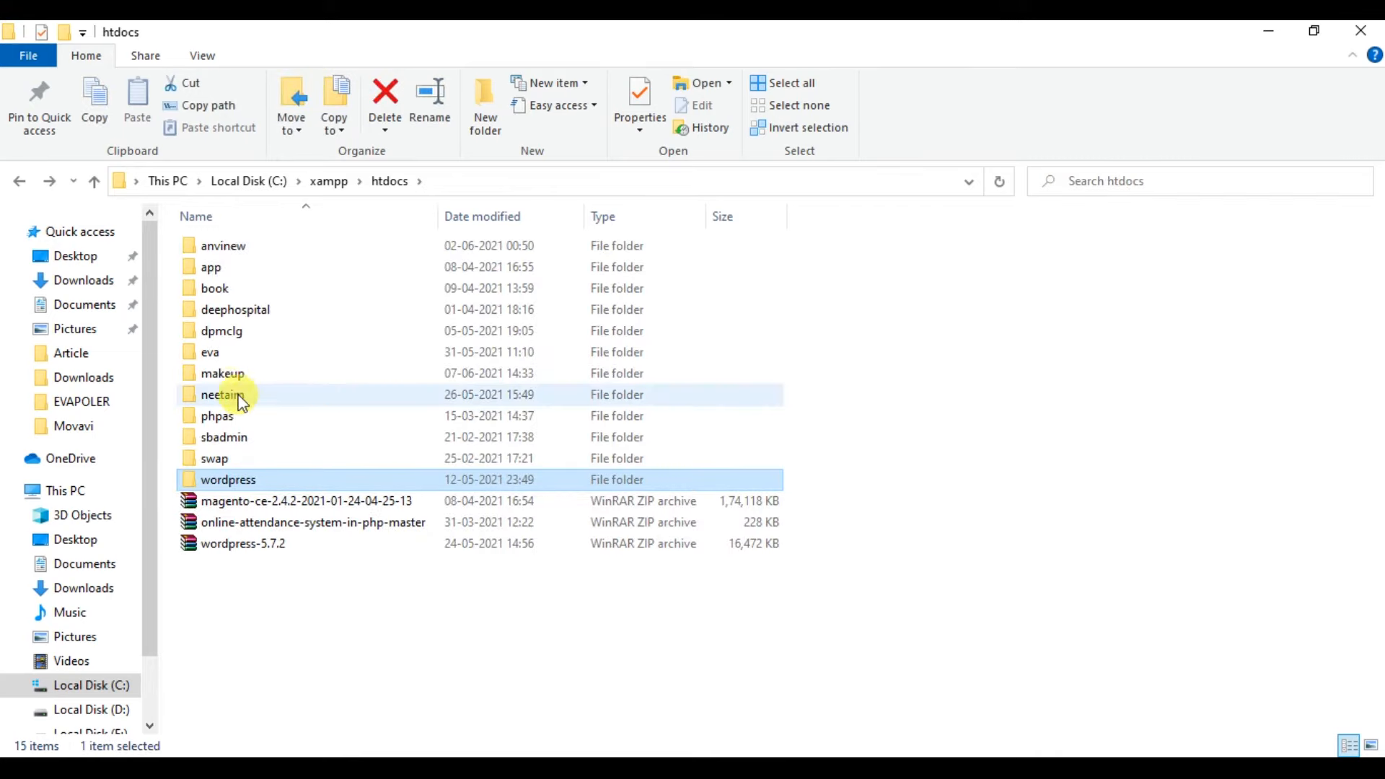
click(226, 377)
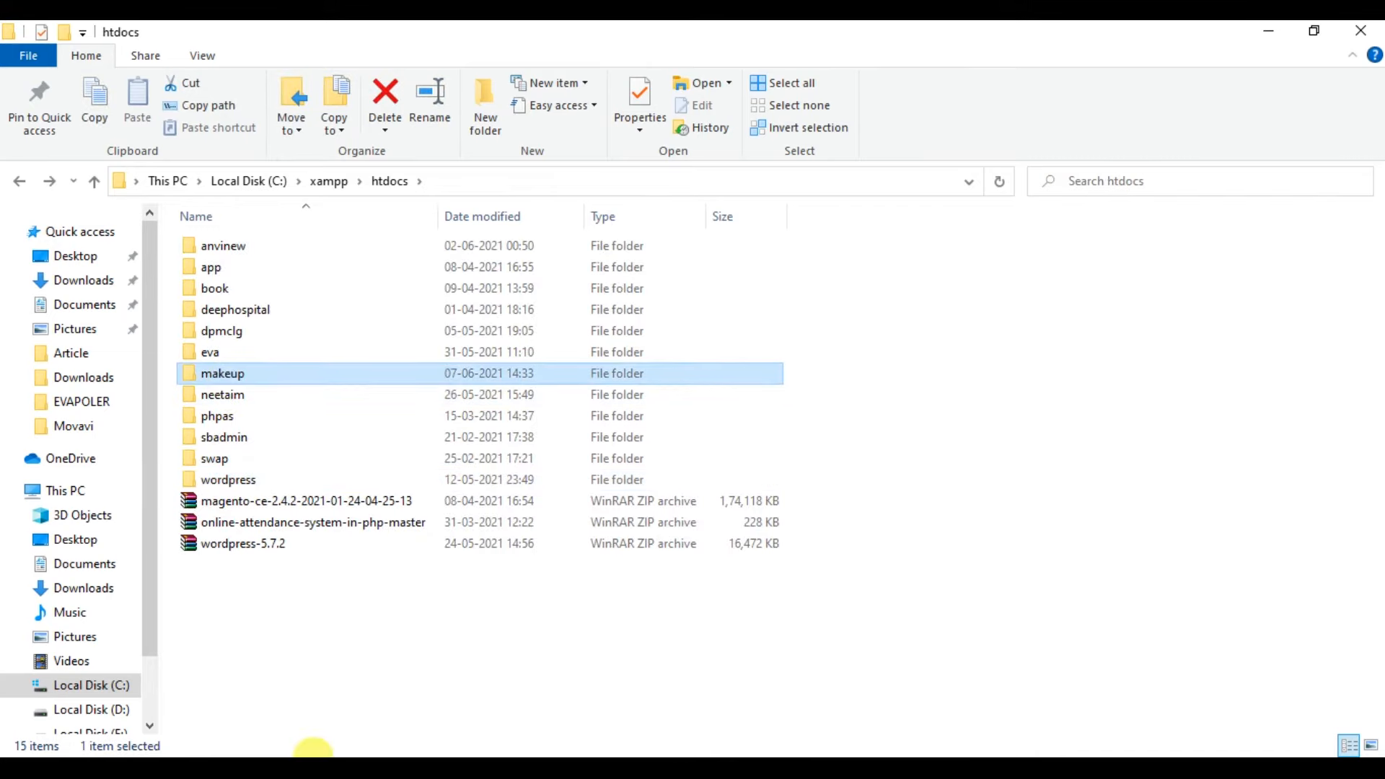
key(Delete)
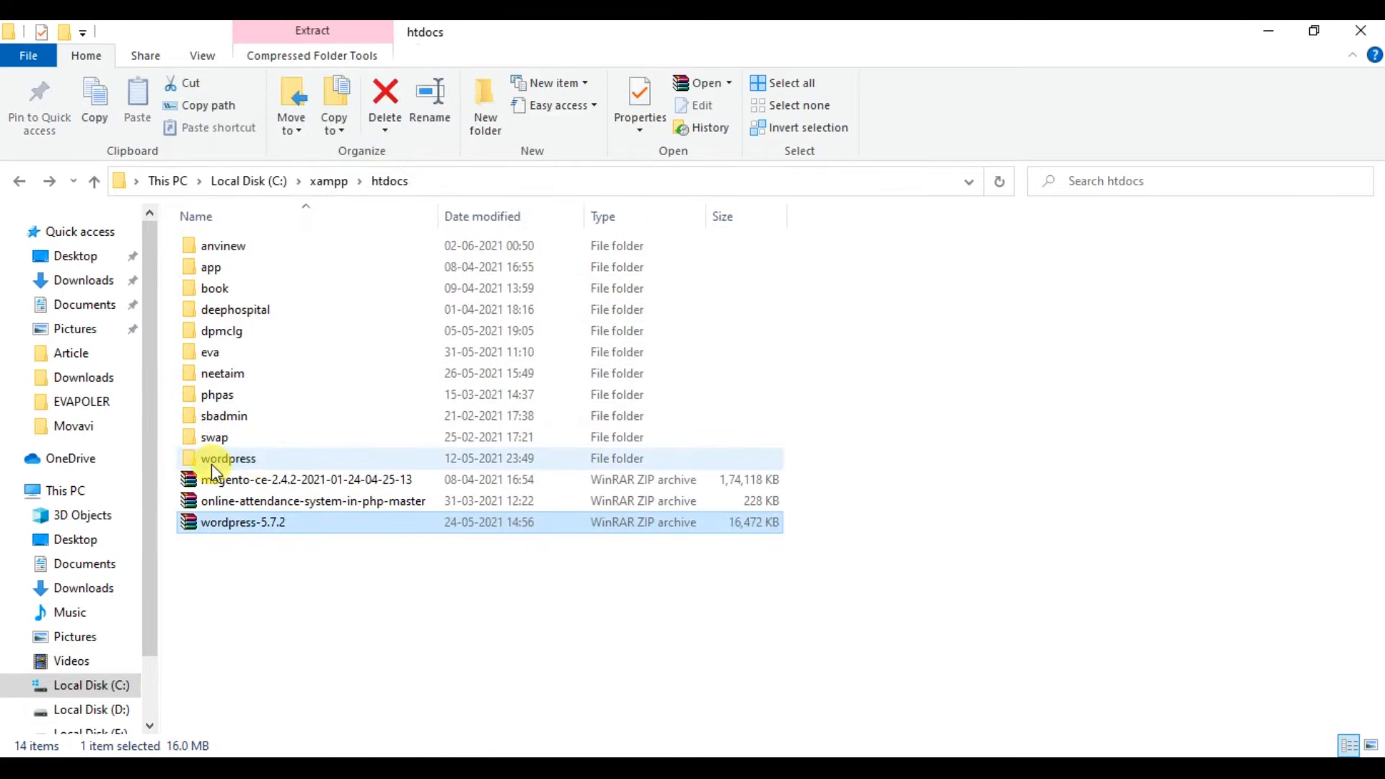
Rename the extracted wordpress folder in htdocs to 'makeup'.
click(241, 458)
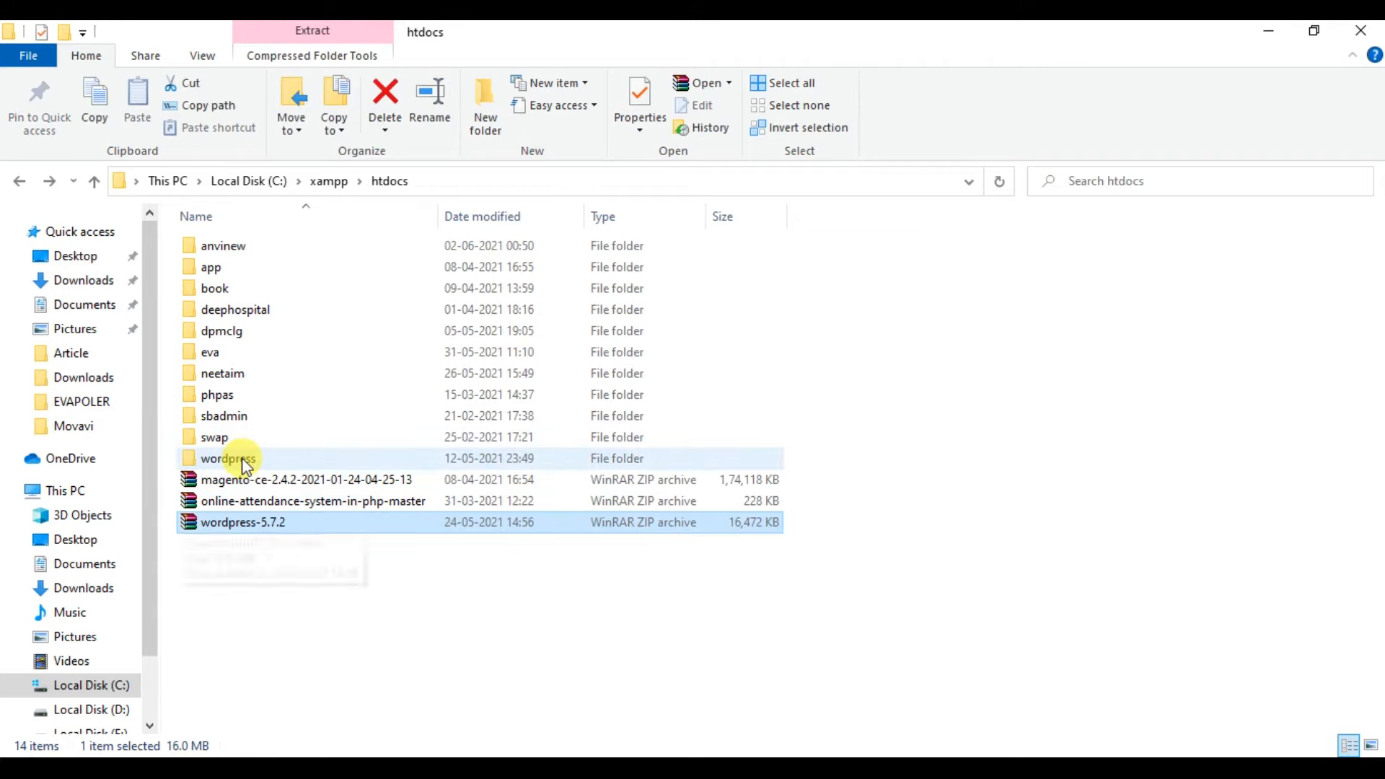
key(Up)
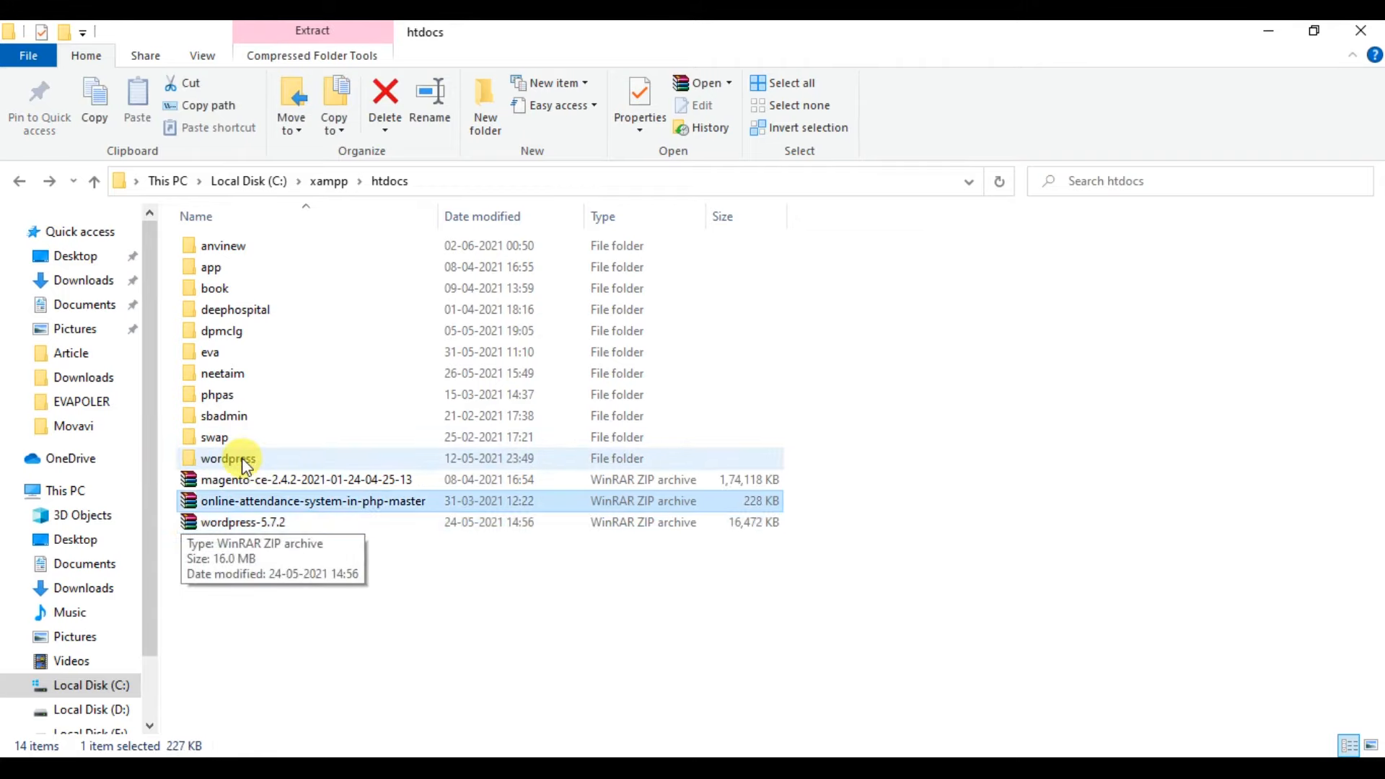
key(Up)
key(Up)
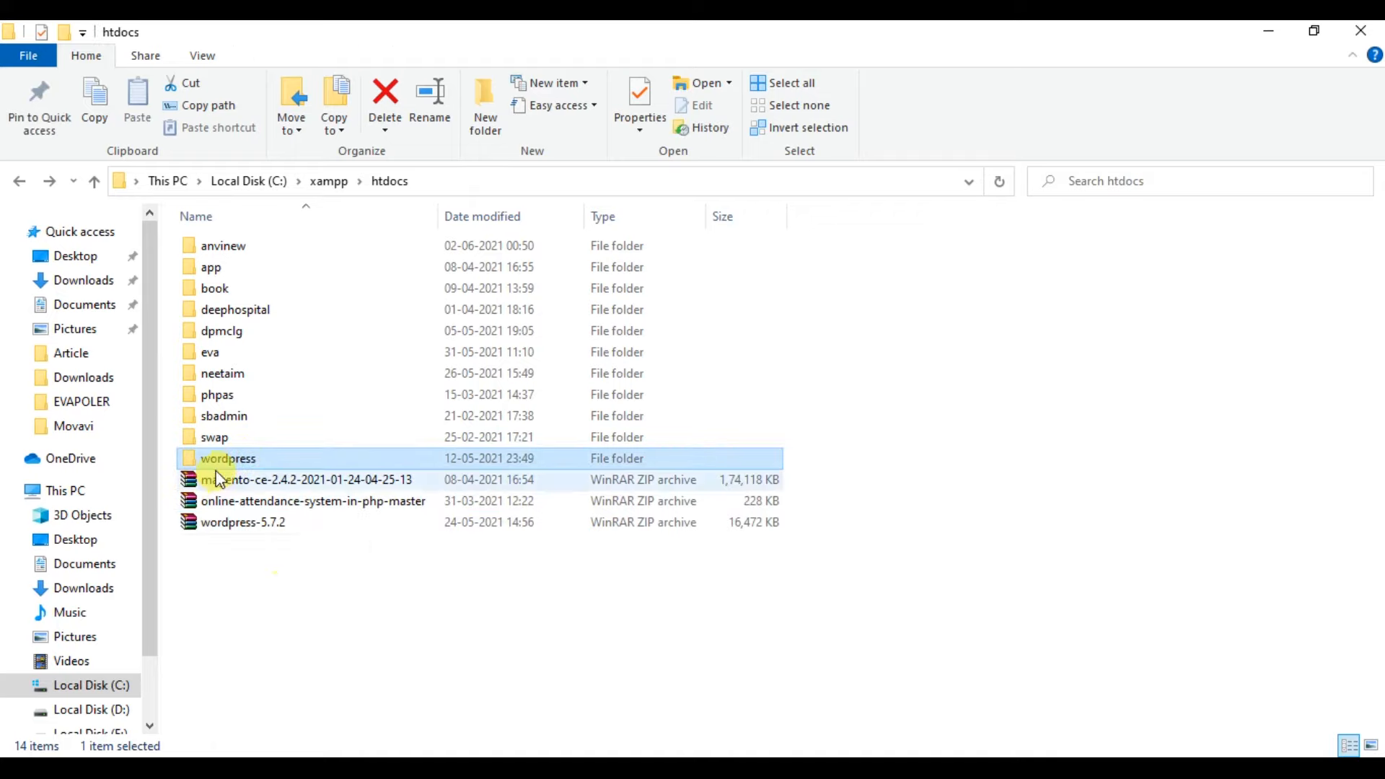
click(218, 461)
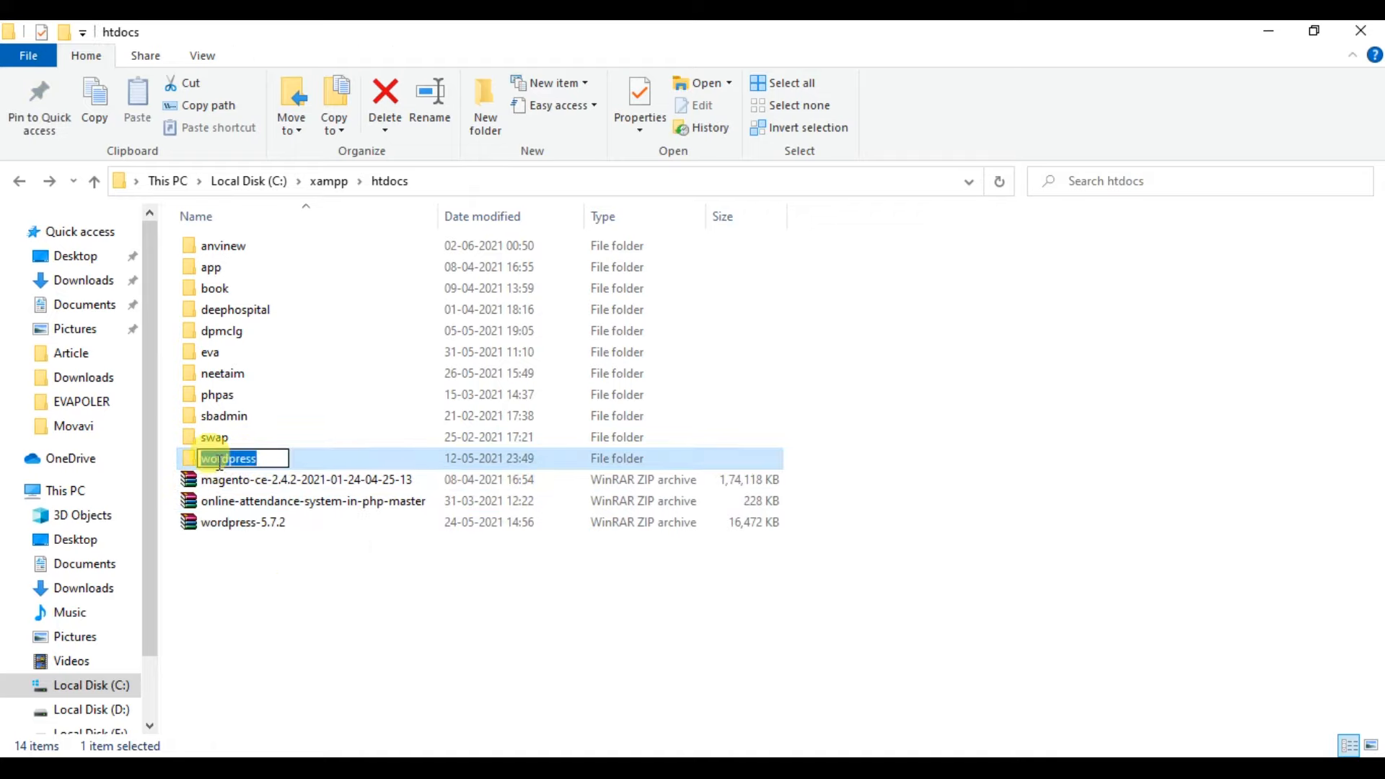
text(make)
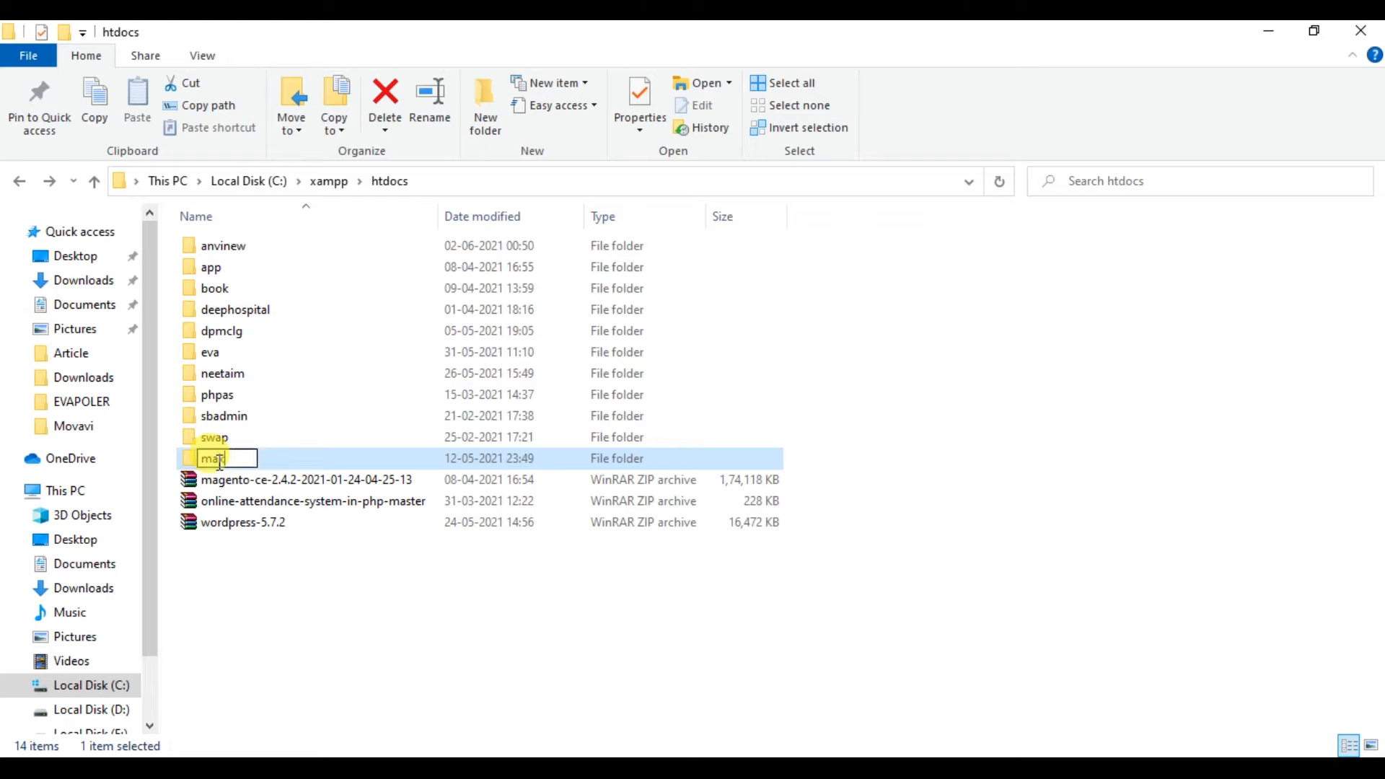
text(up)
key(Return)
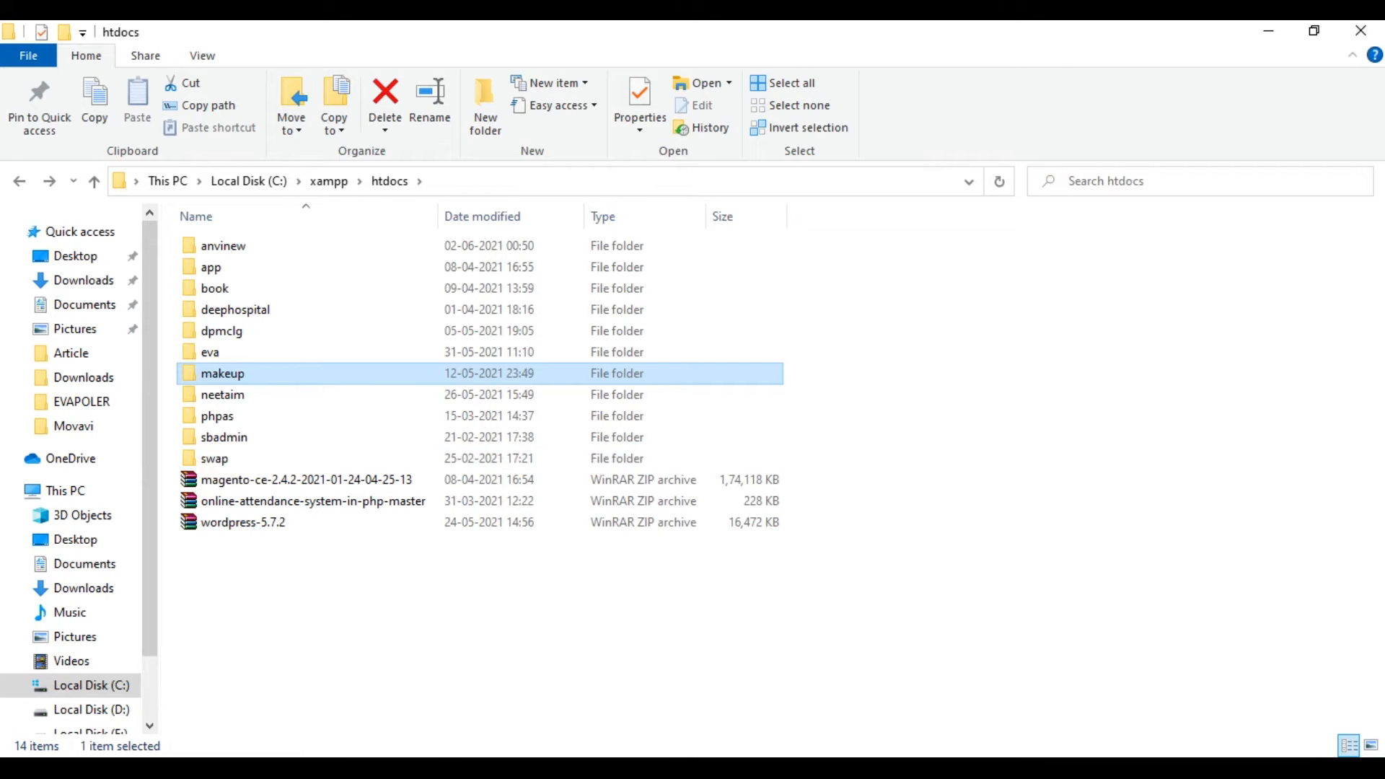
key(alt+Tab)
Dismiss the empty text box on the Paint canvas and bring back Firefox's WordPress download page.
click(272, 189)
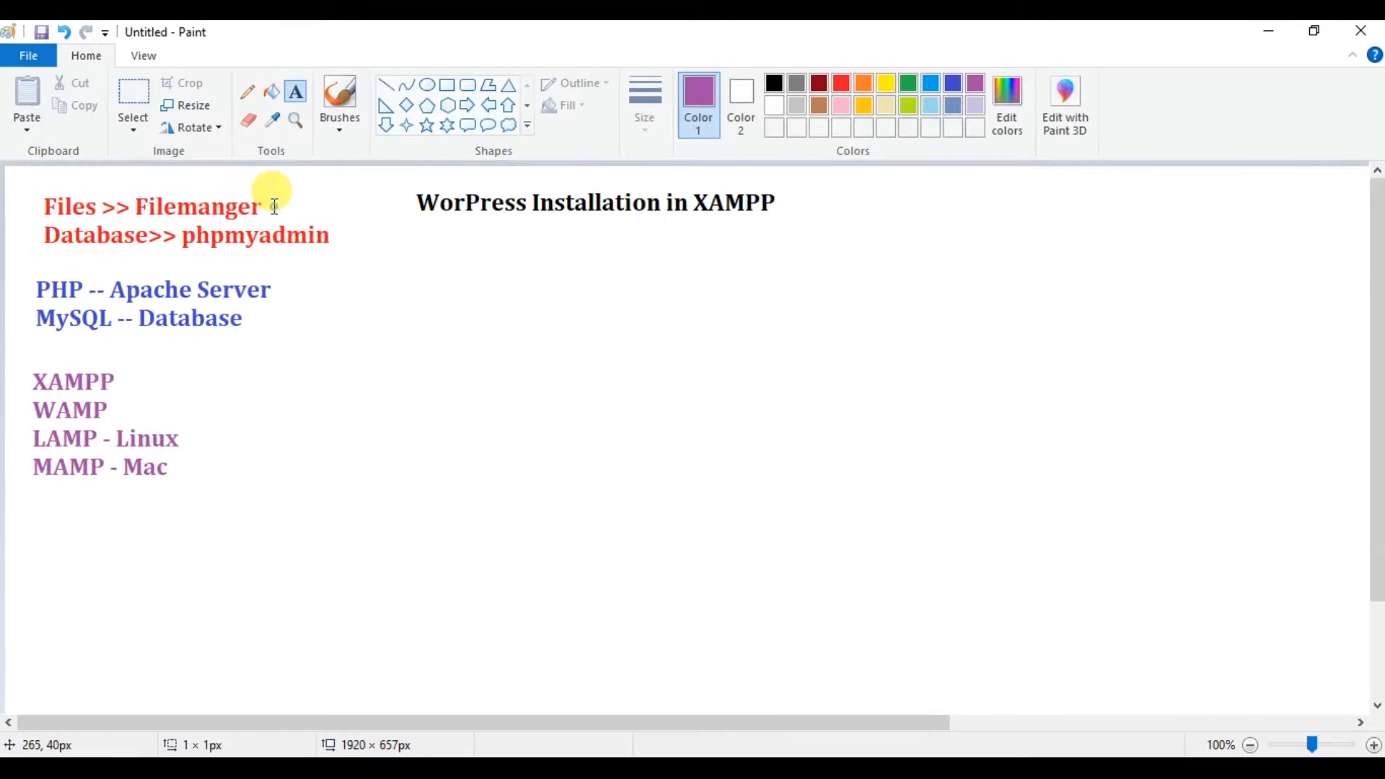
click(408, 423)
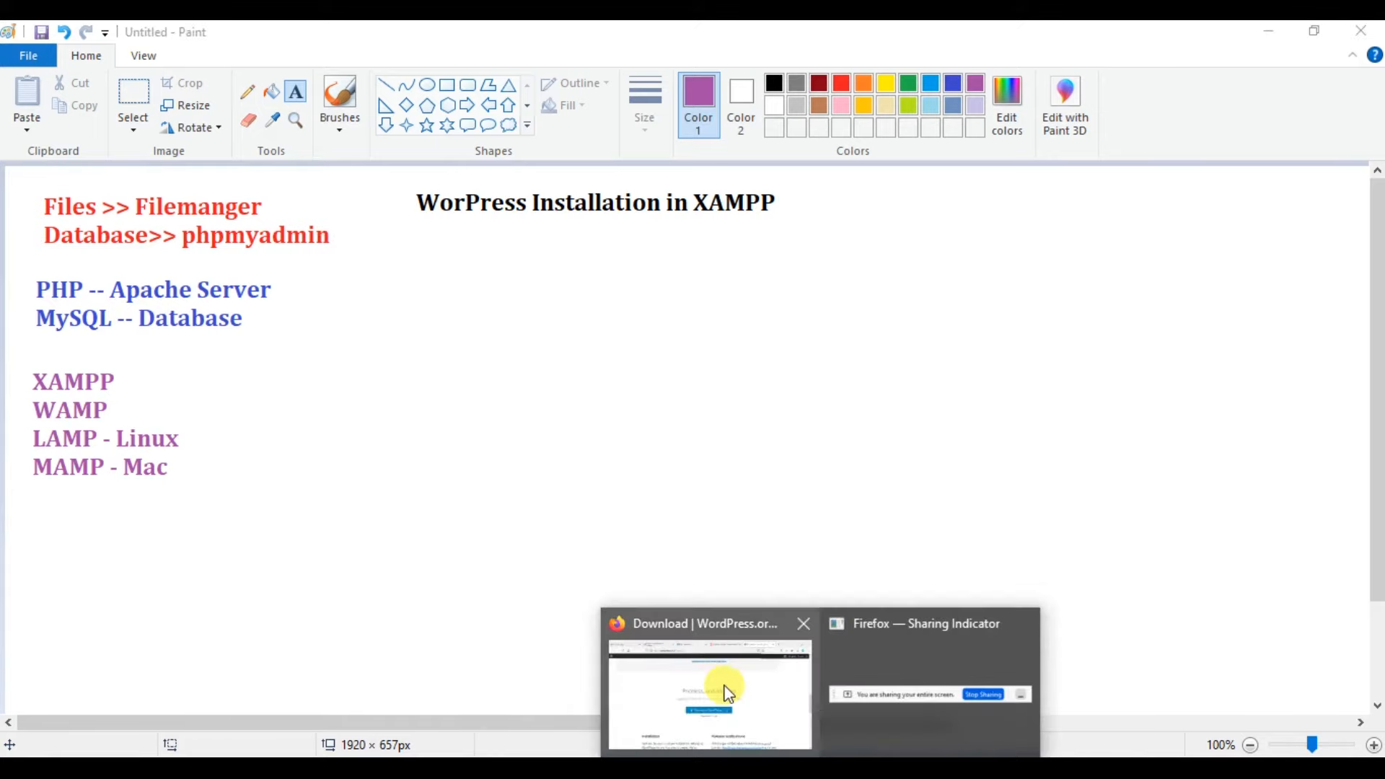
click(720, 686)
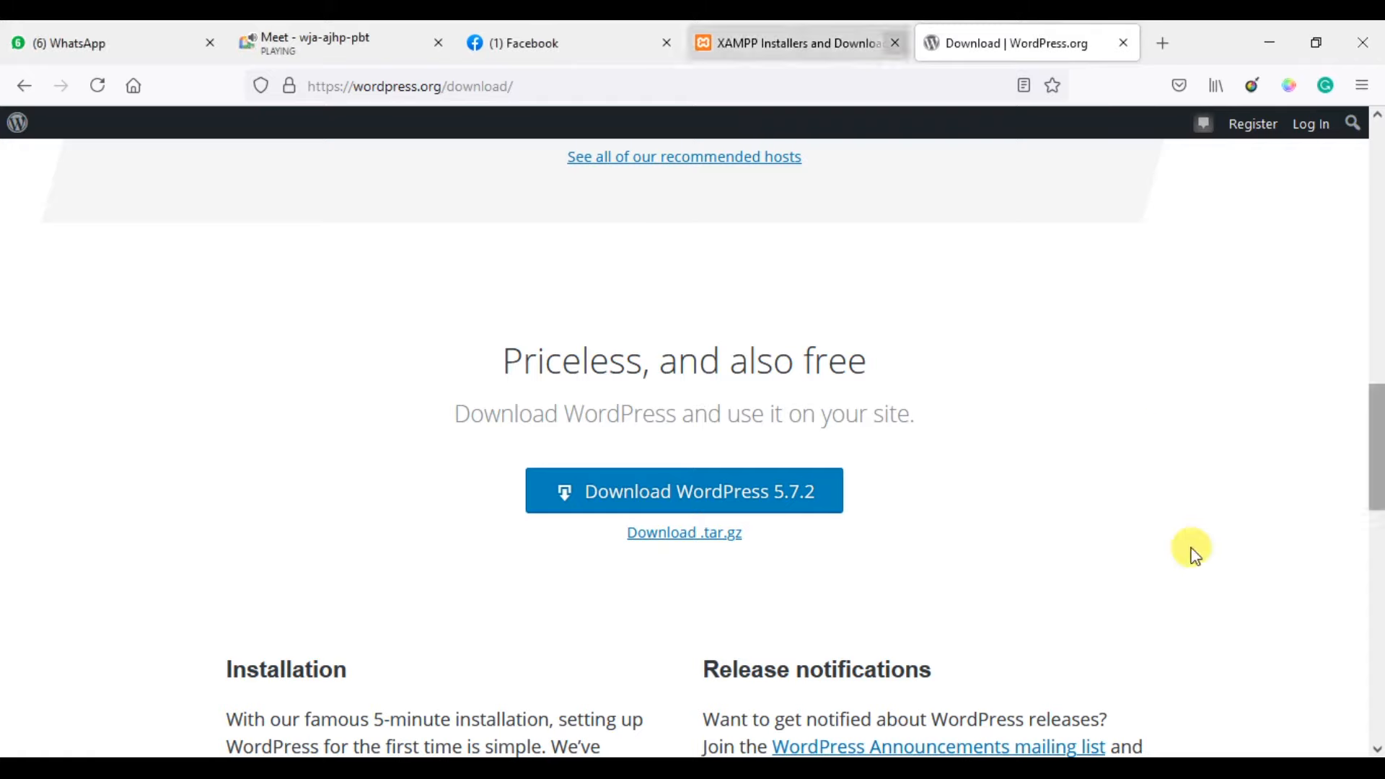
Load the phpMyAdmin page from the address-bar suggestions after typing 'local'.
click(890, 87)
key(BackSpace)
text(localhost/)
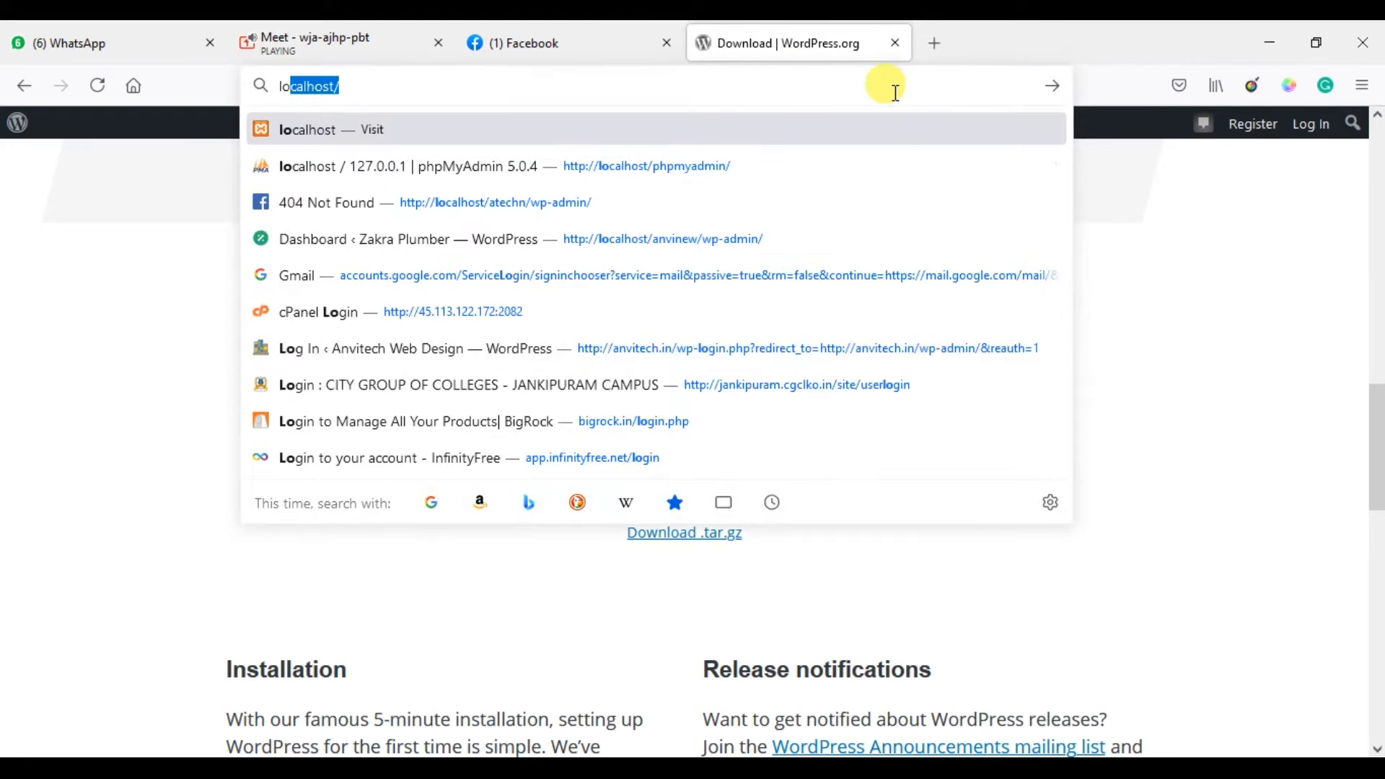
key(Right)
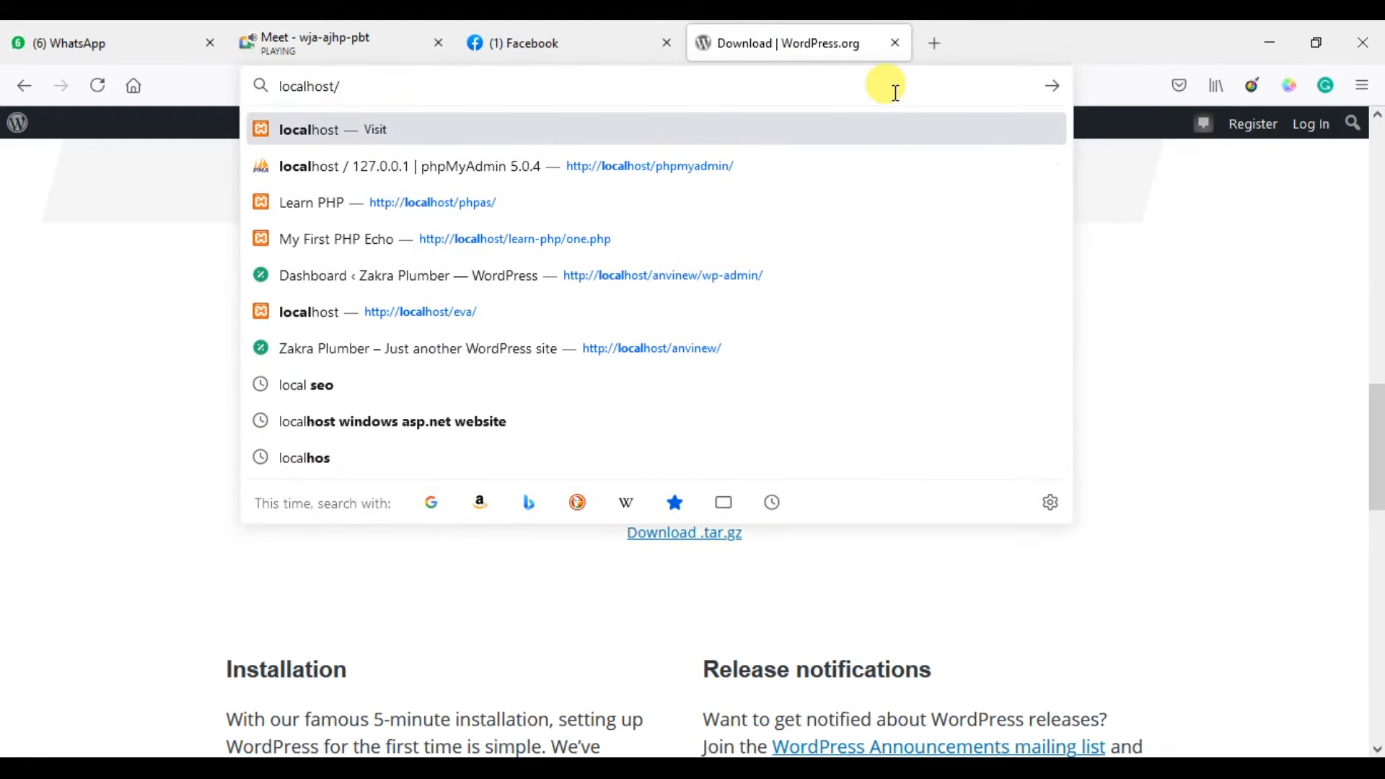
key(Down)
key(Return)
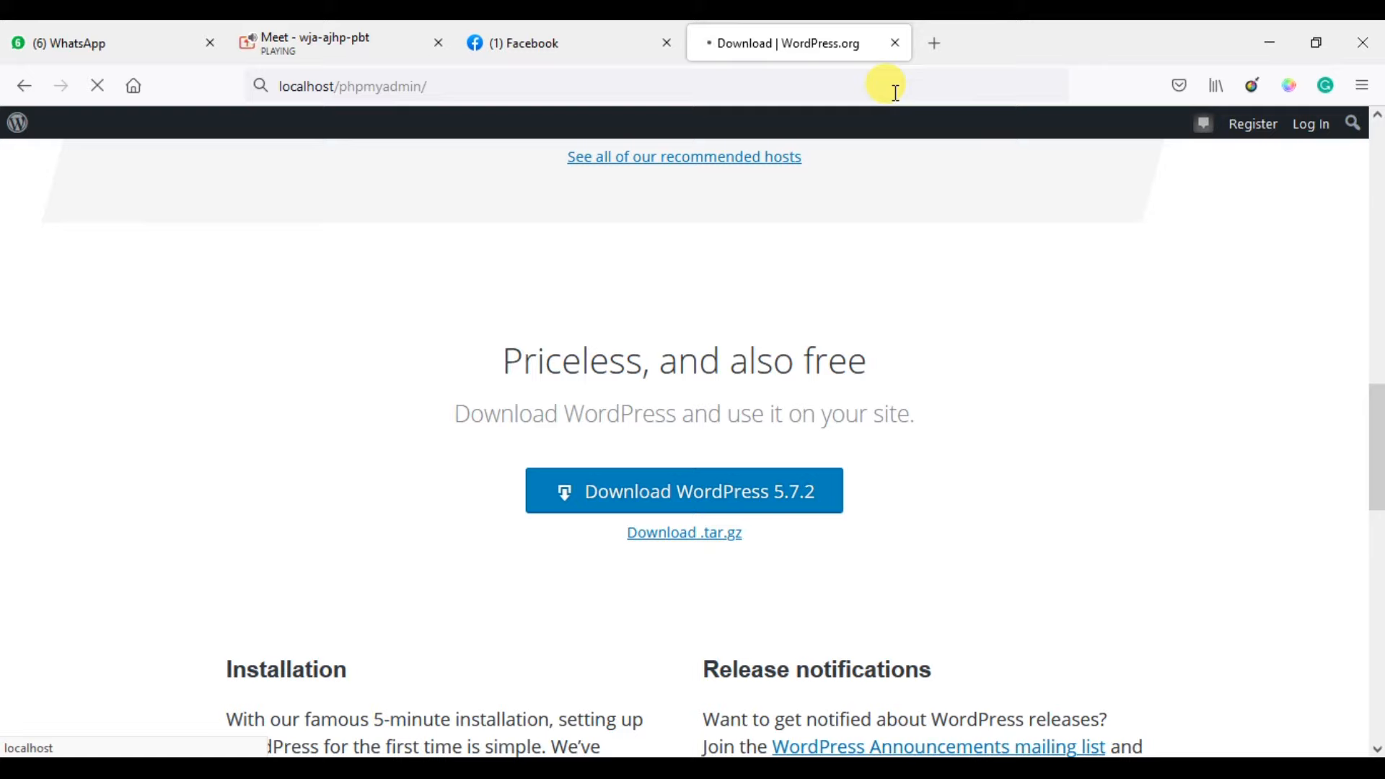
In a fresh tab, close the WordPress.org tab and load the localhost directory listing.
click(931, 49)
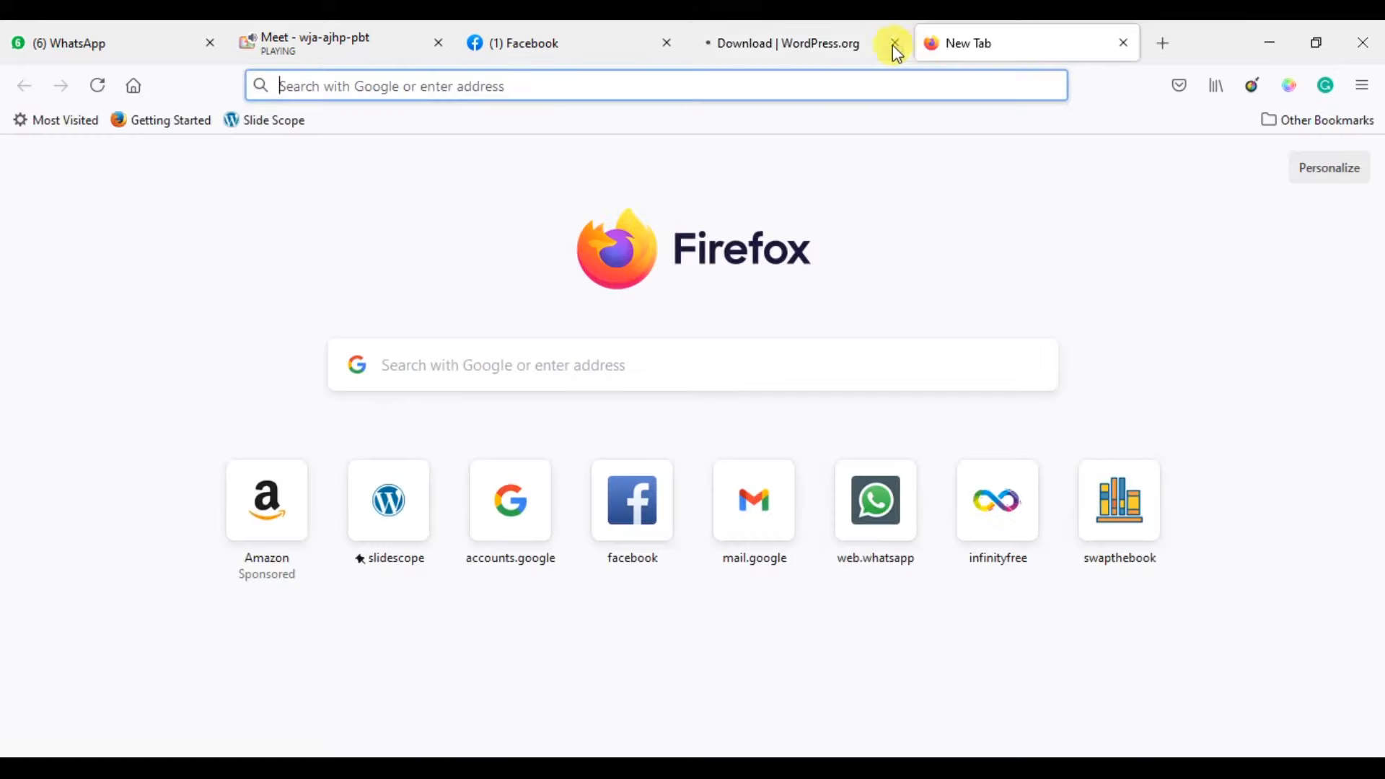
click(894, 45)
text(l)
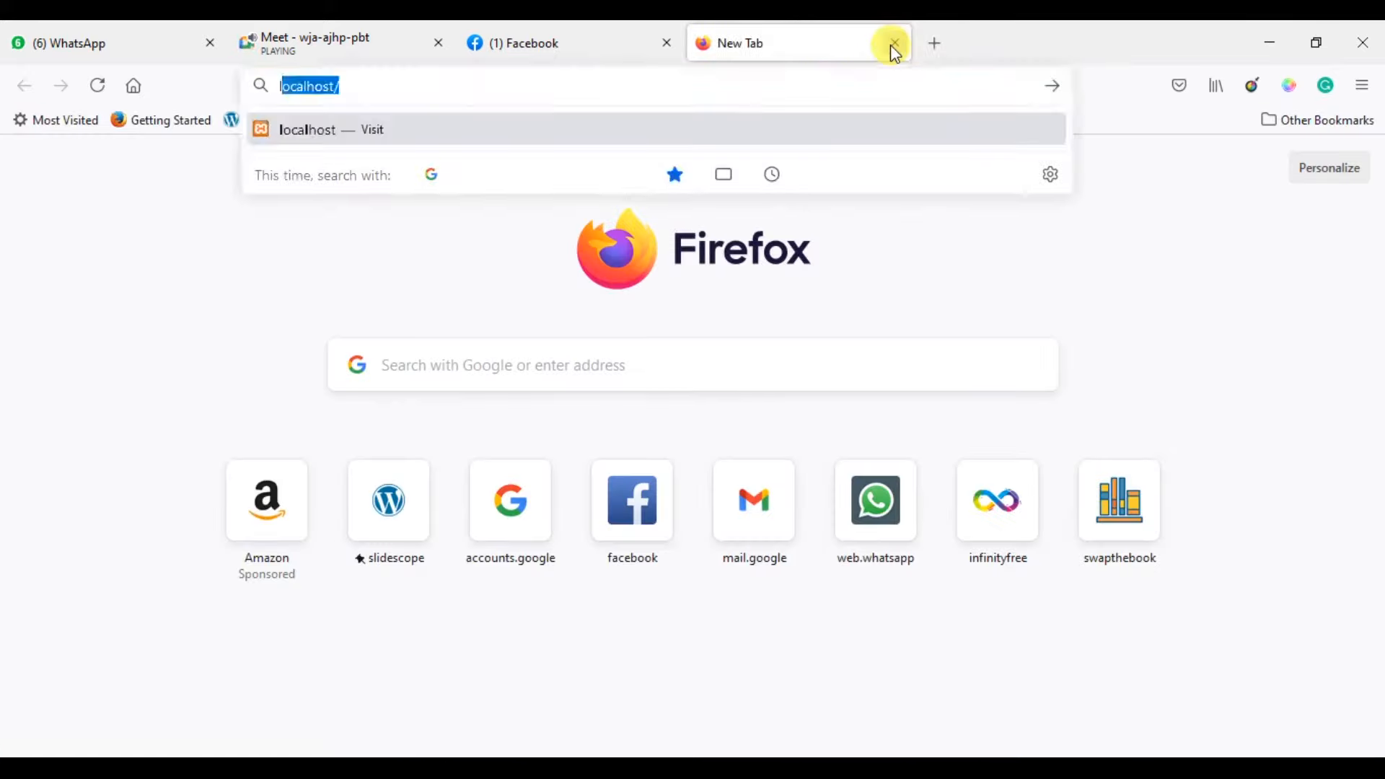
text(ocalhost)
key(Return)
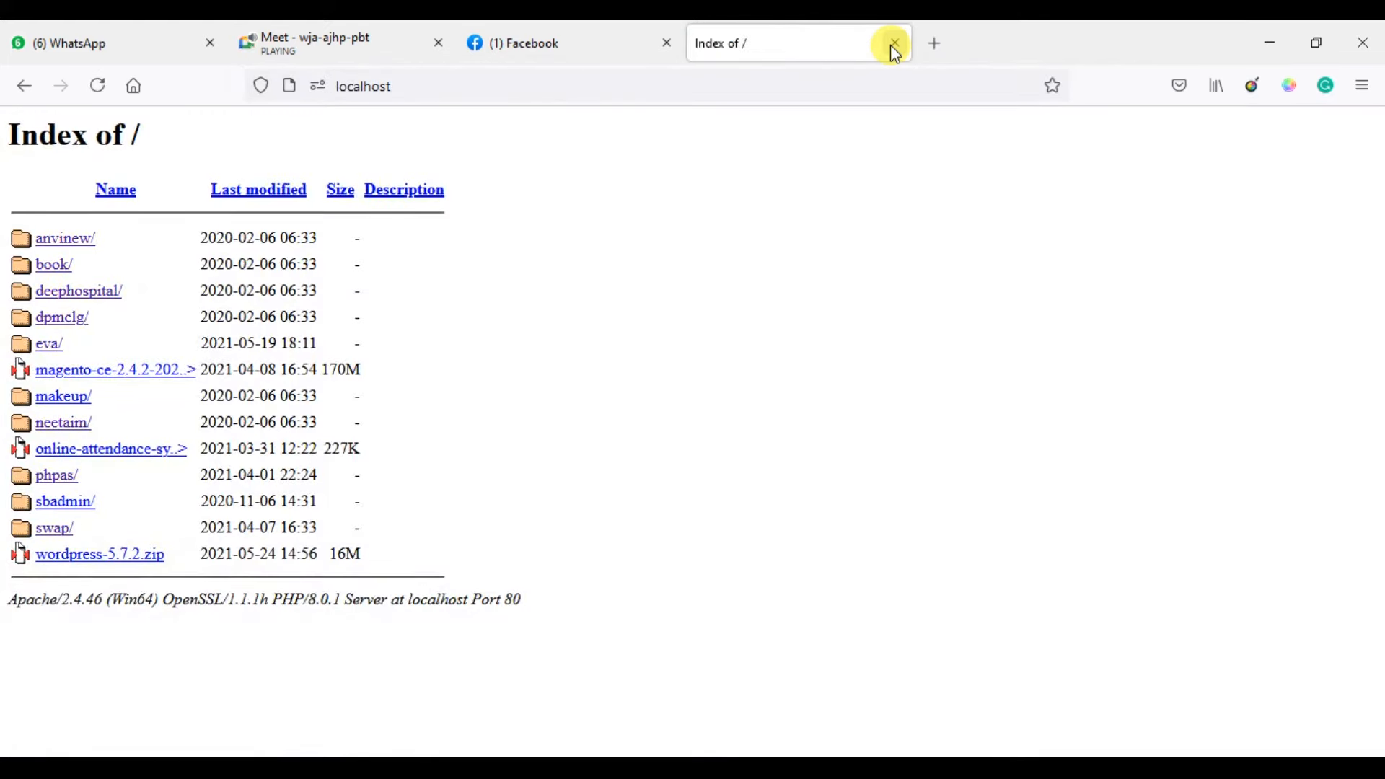
Extend the address to localhost/phpmyadmin/ and load it.
click(882, 89)
click(882, 89)
text(/)
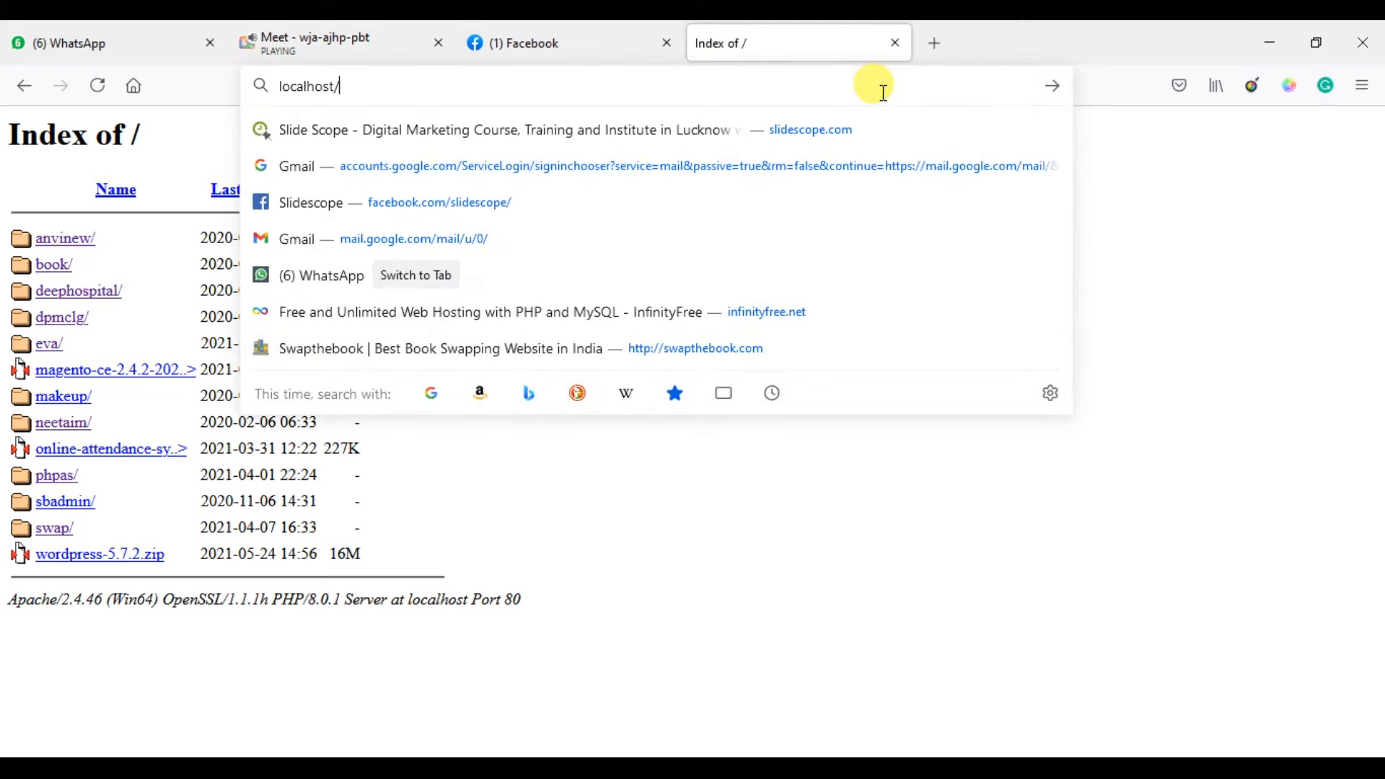
text(phpmyadmin/)
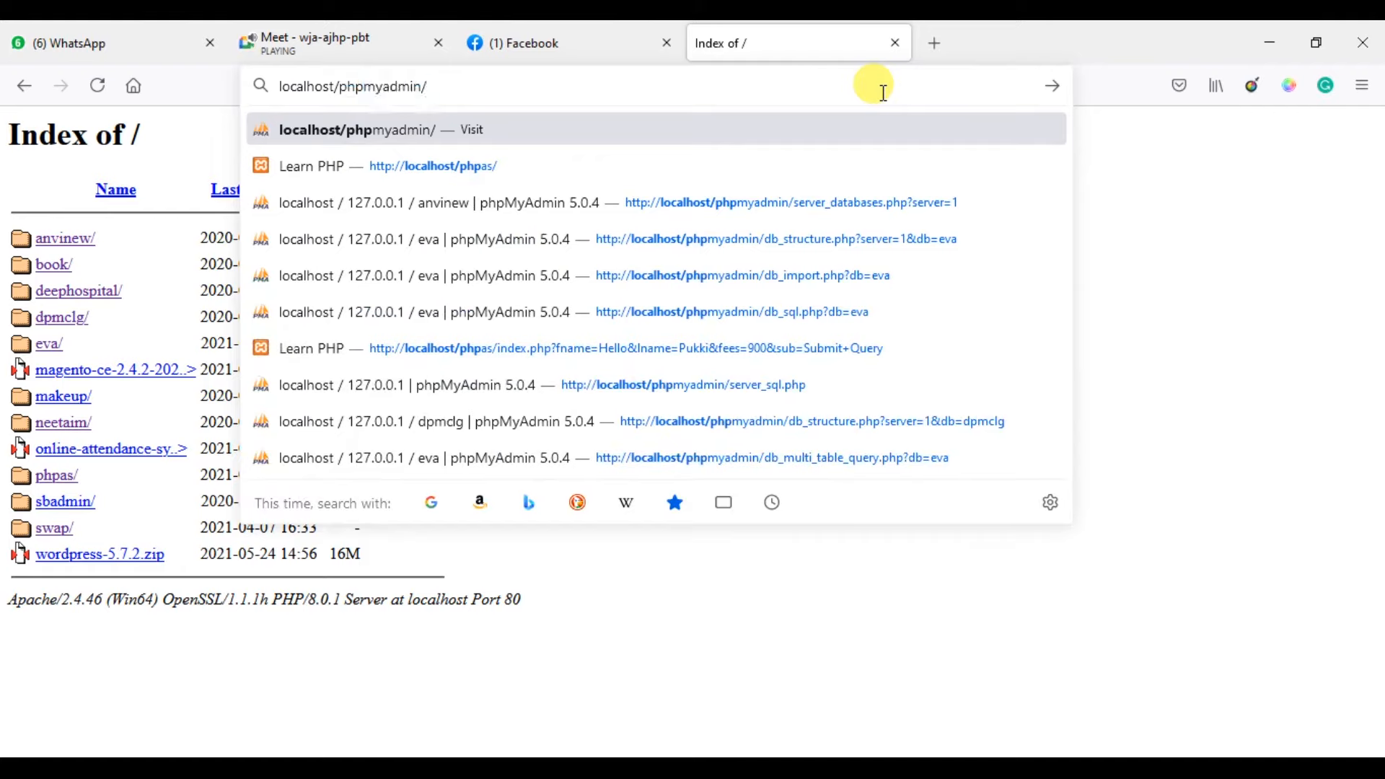
key(Return)
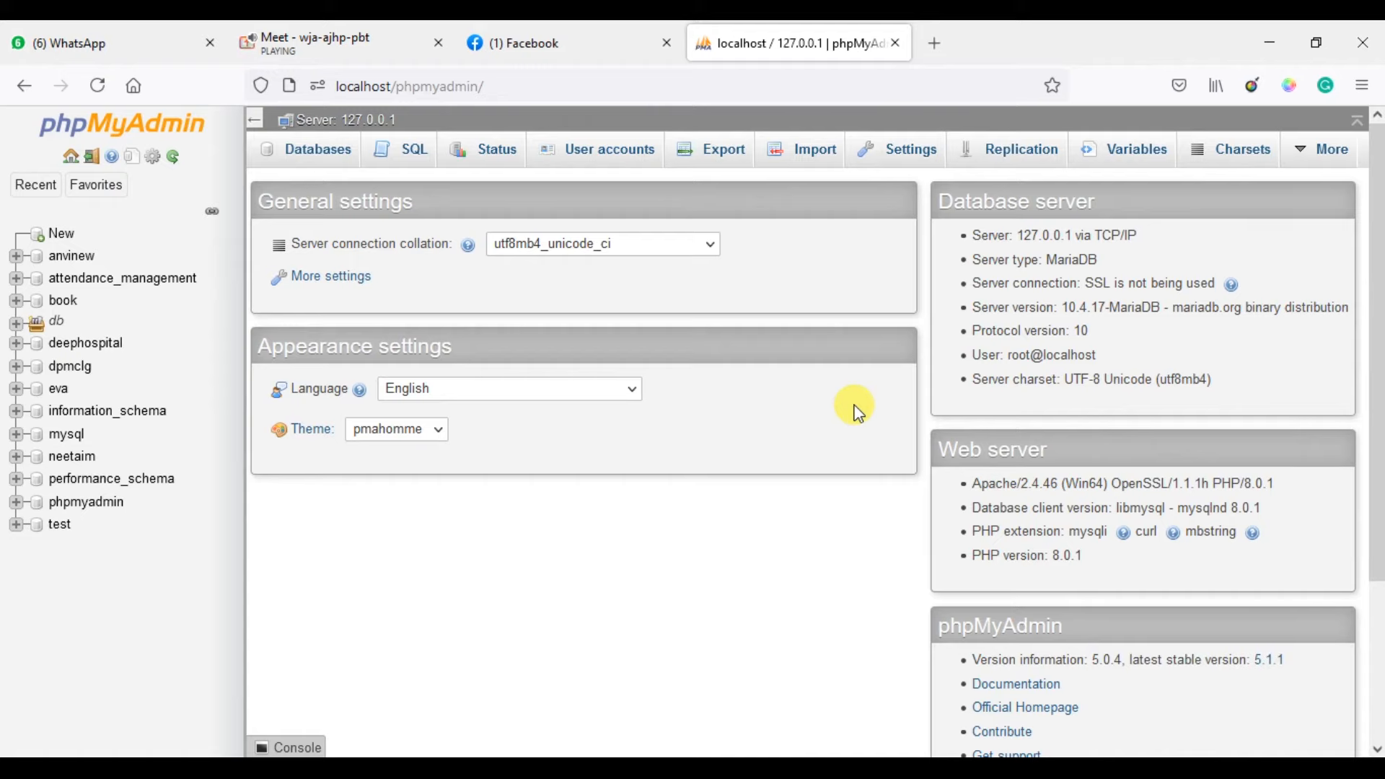
scroll(859, 414, down, 3)
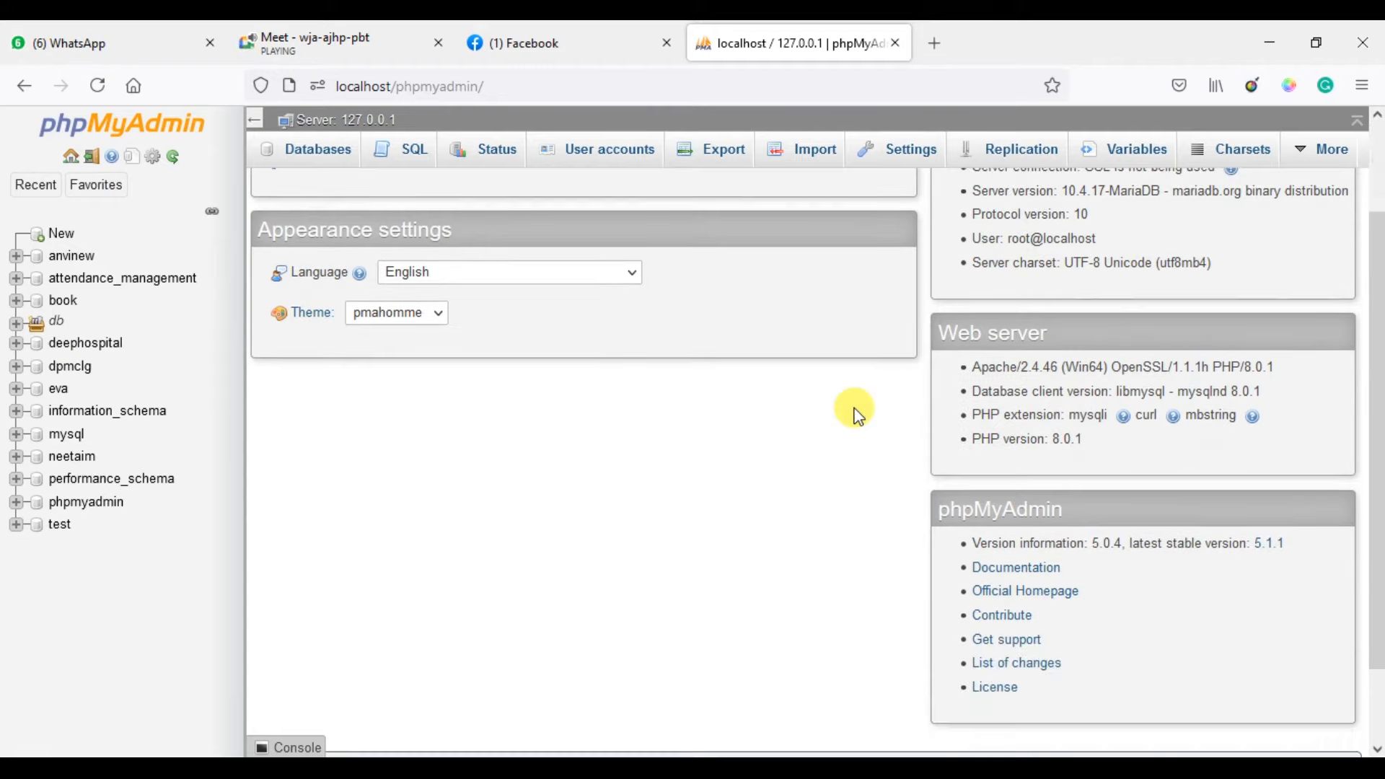
scroll(858, 414, up, 3)
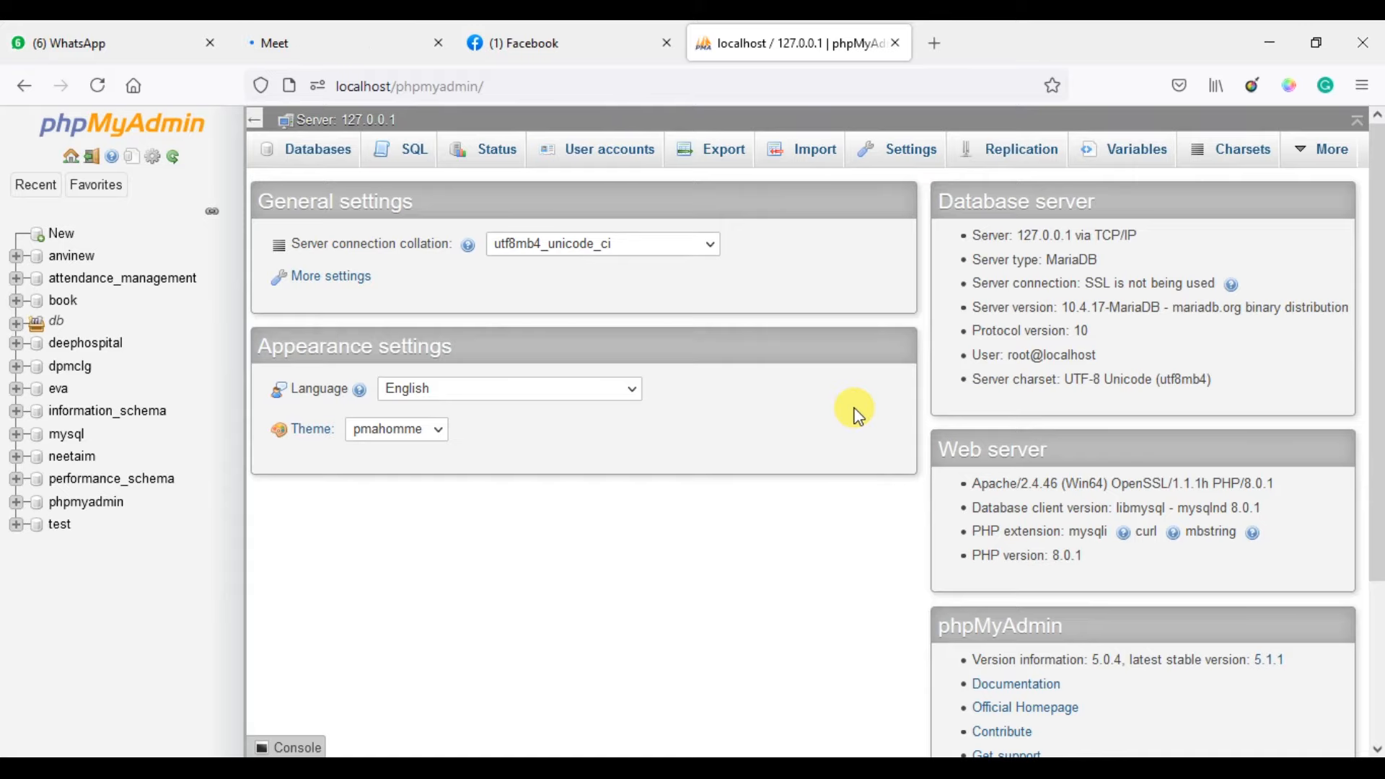
click(385, 31)
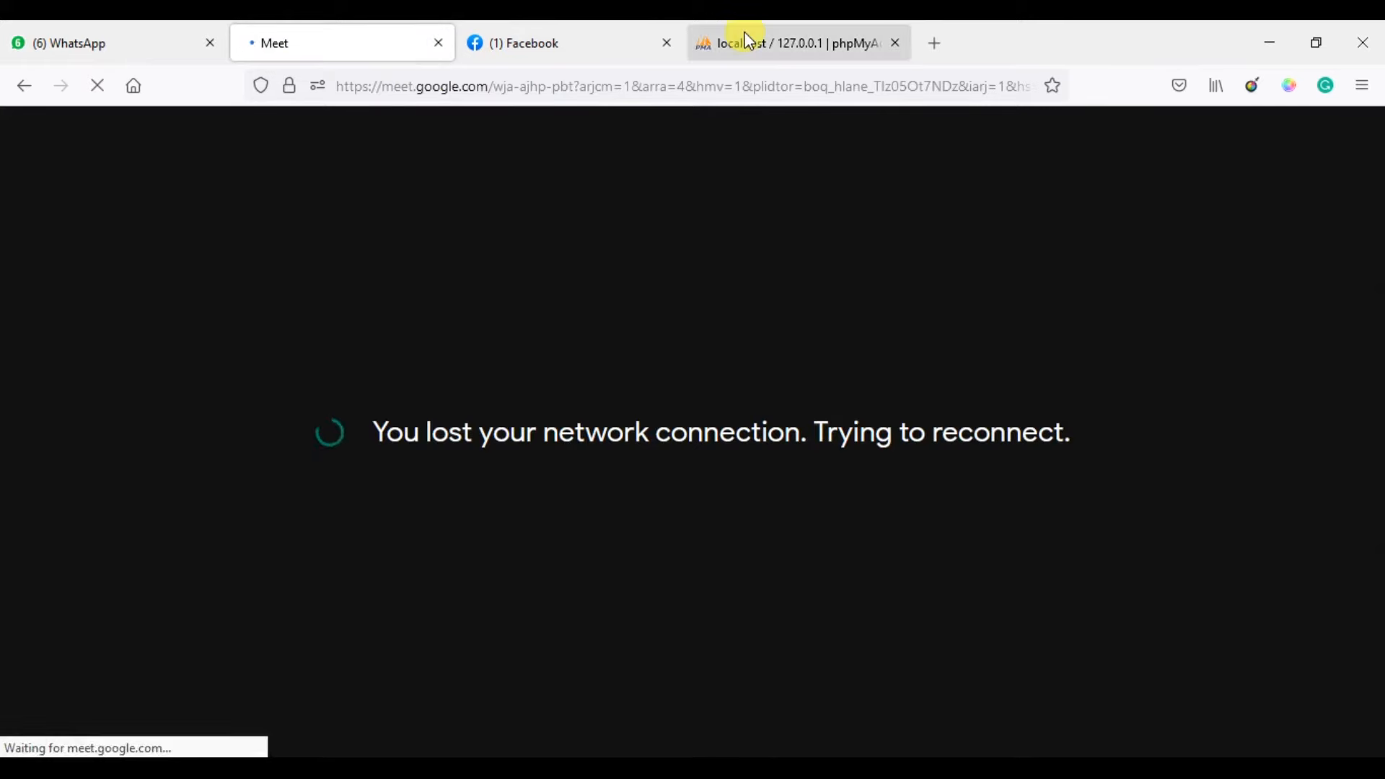
click(748, 42)
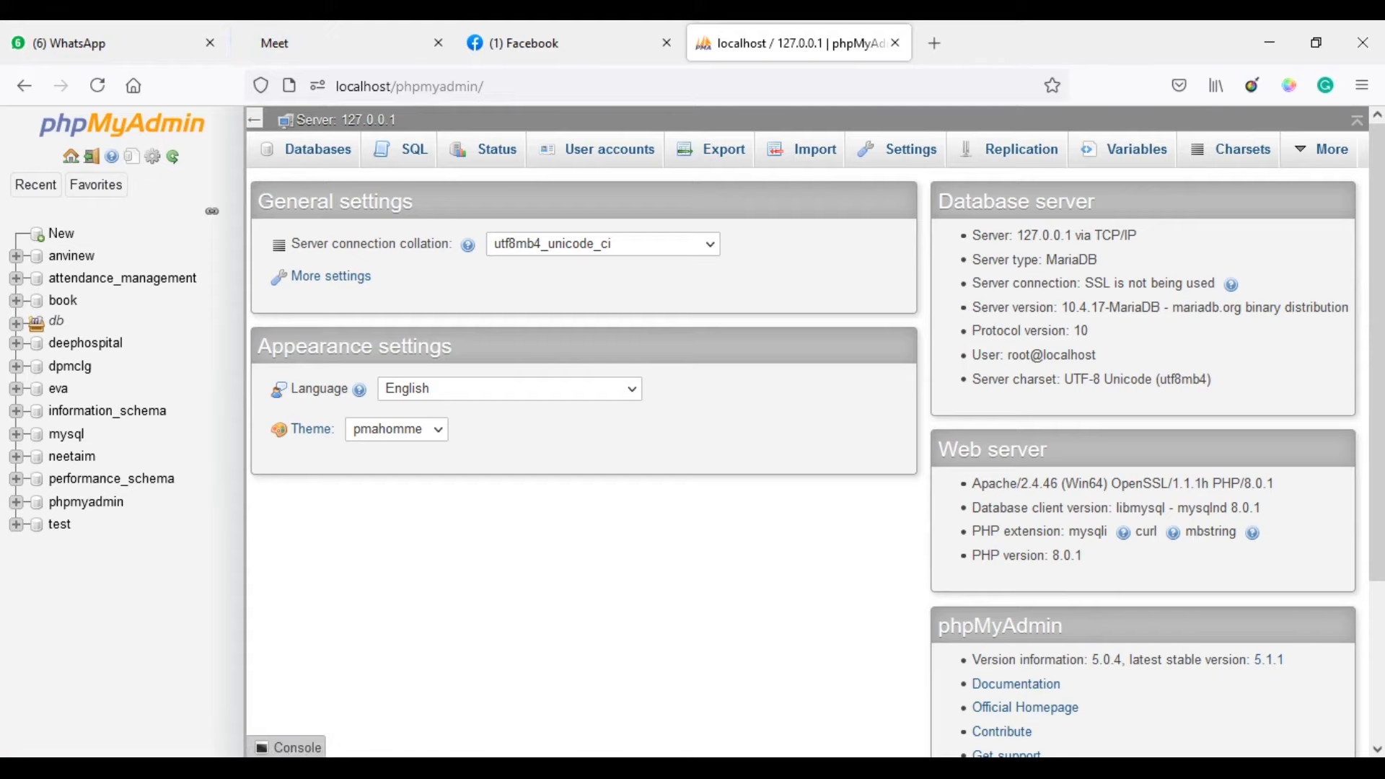
click(1005, 769)
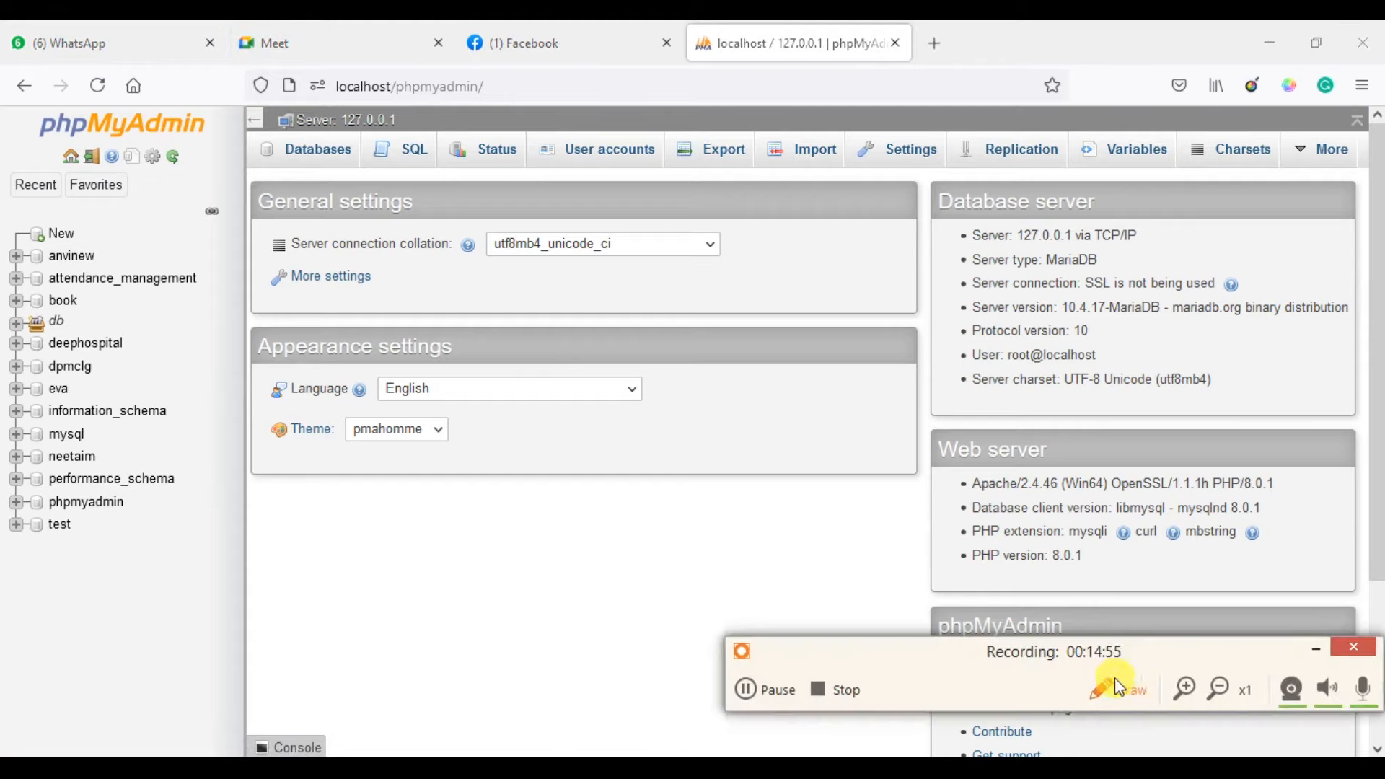
click(770, 695)
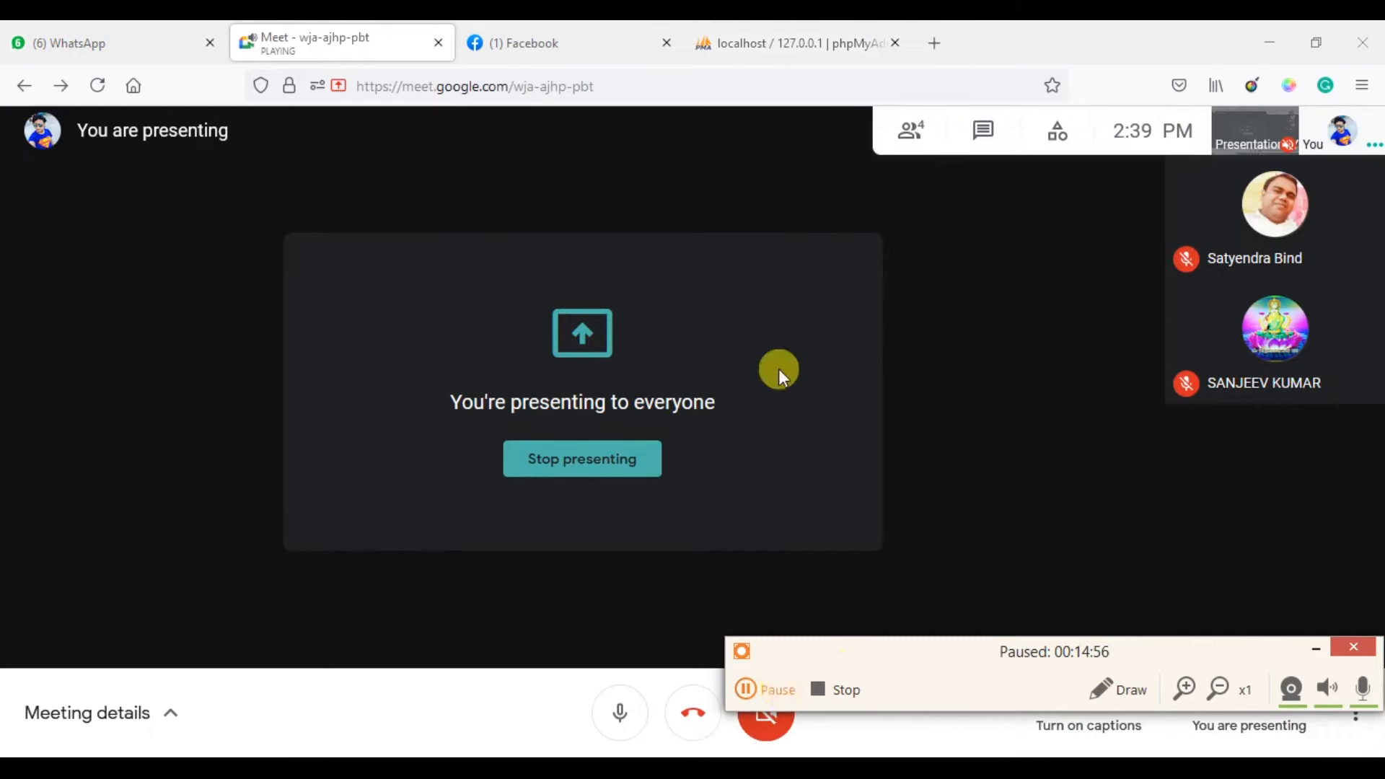
click(813, 26)
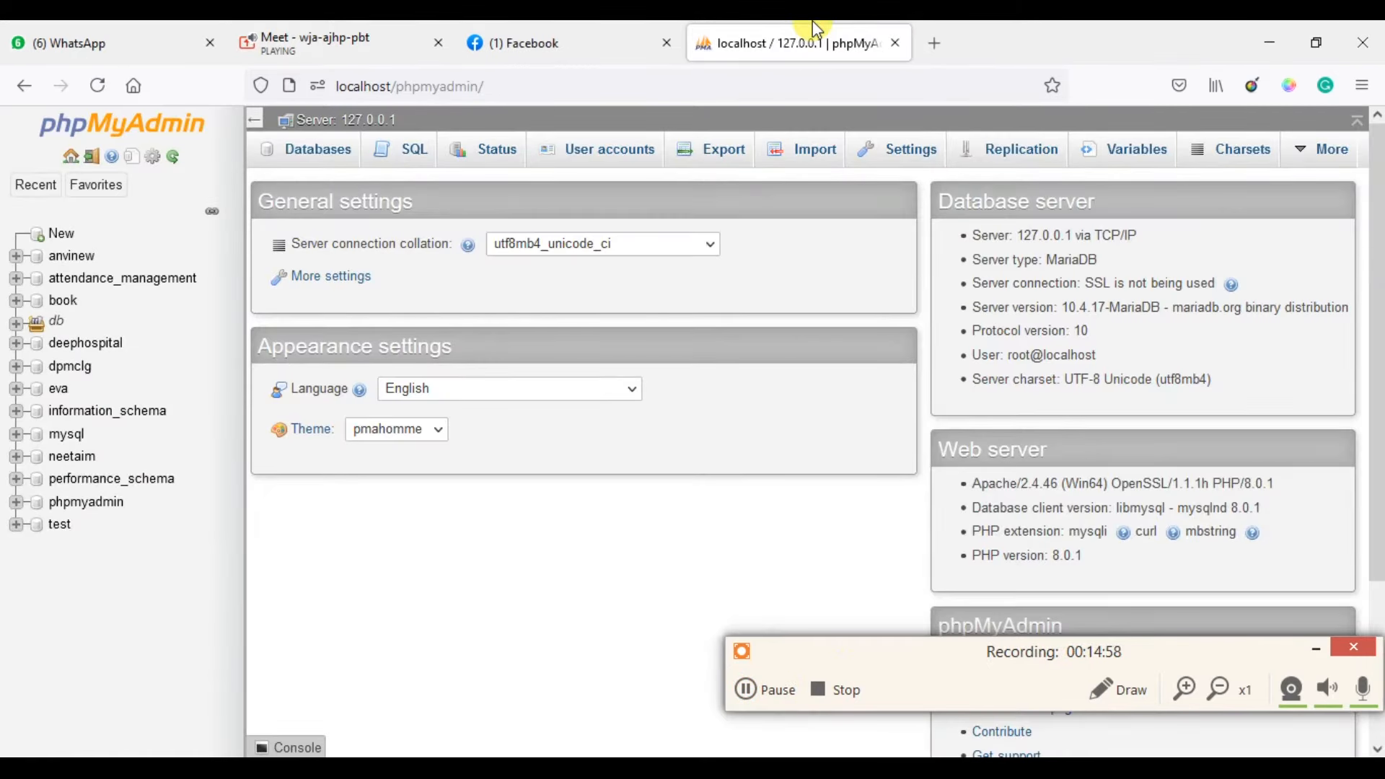
click(1317, 653)
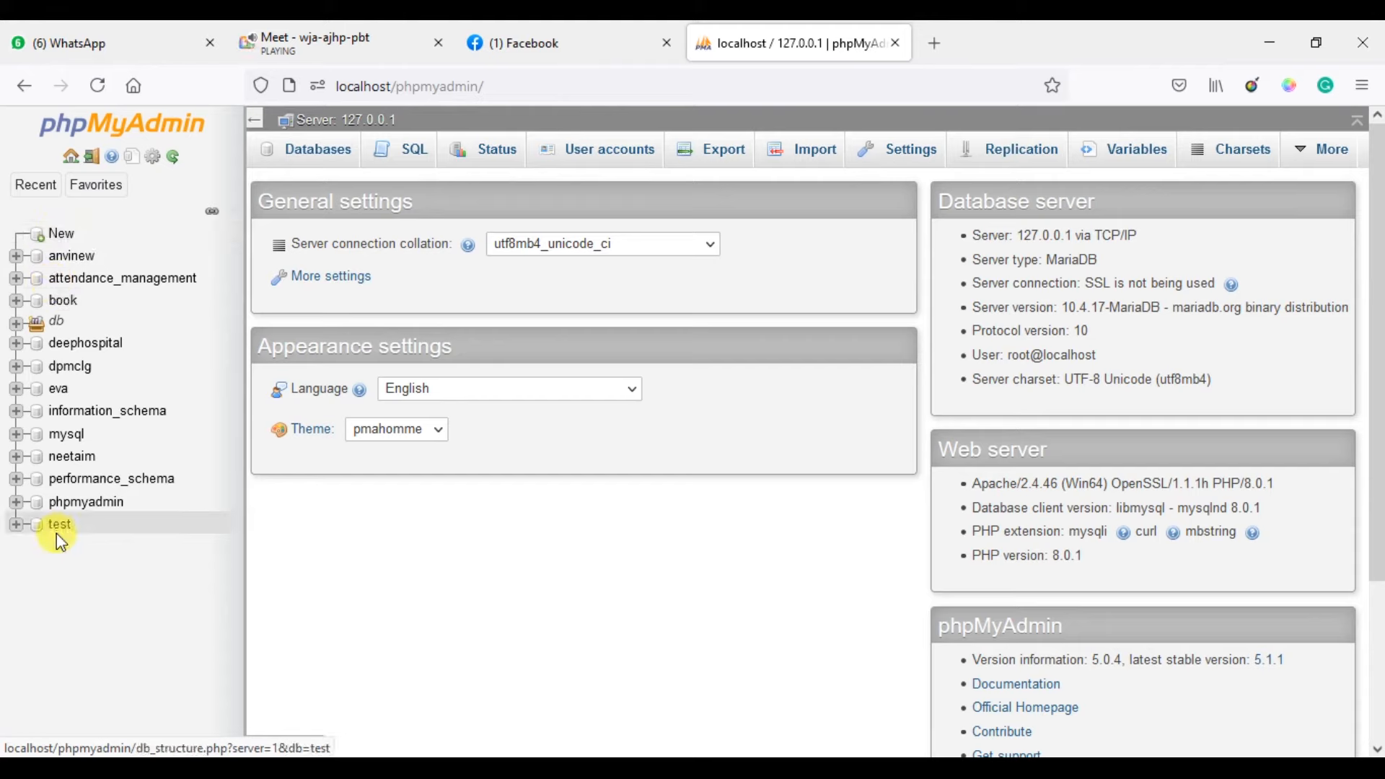
From the sidebar's New page, create an empty database named db_makeup.
click(65, 246)
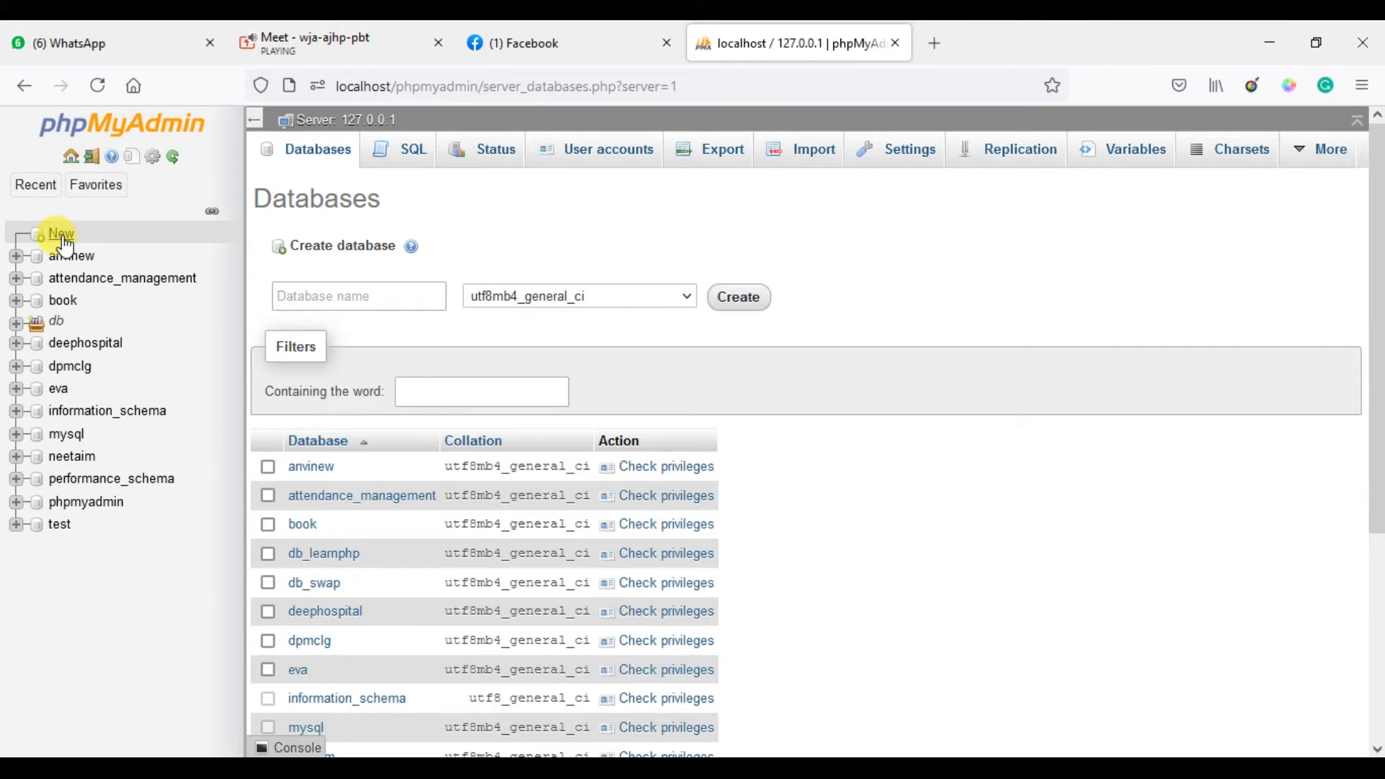
click(286, 291)
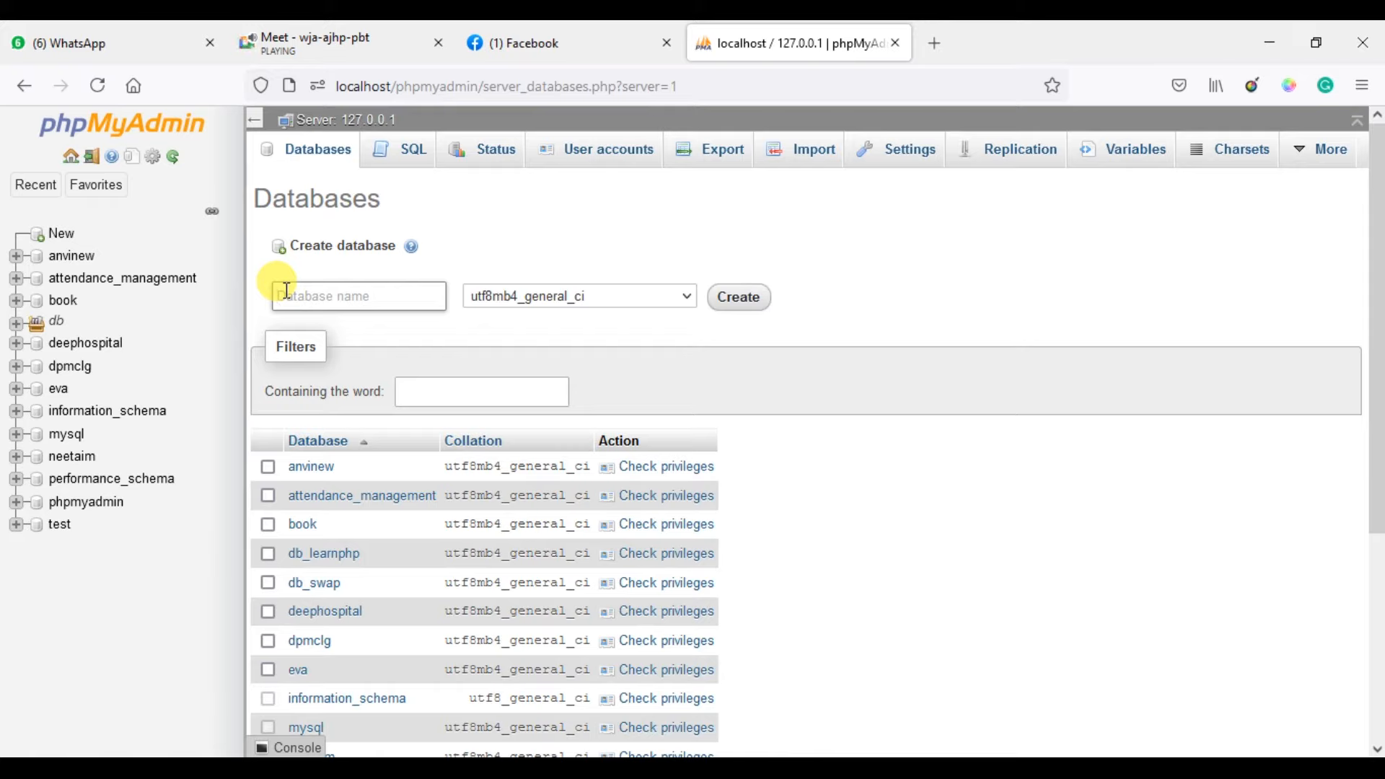
text(db)
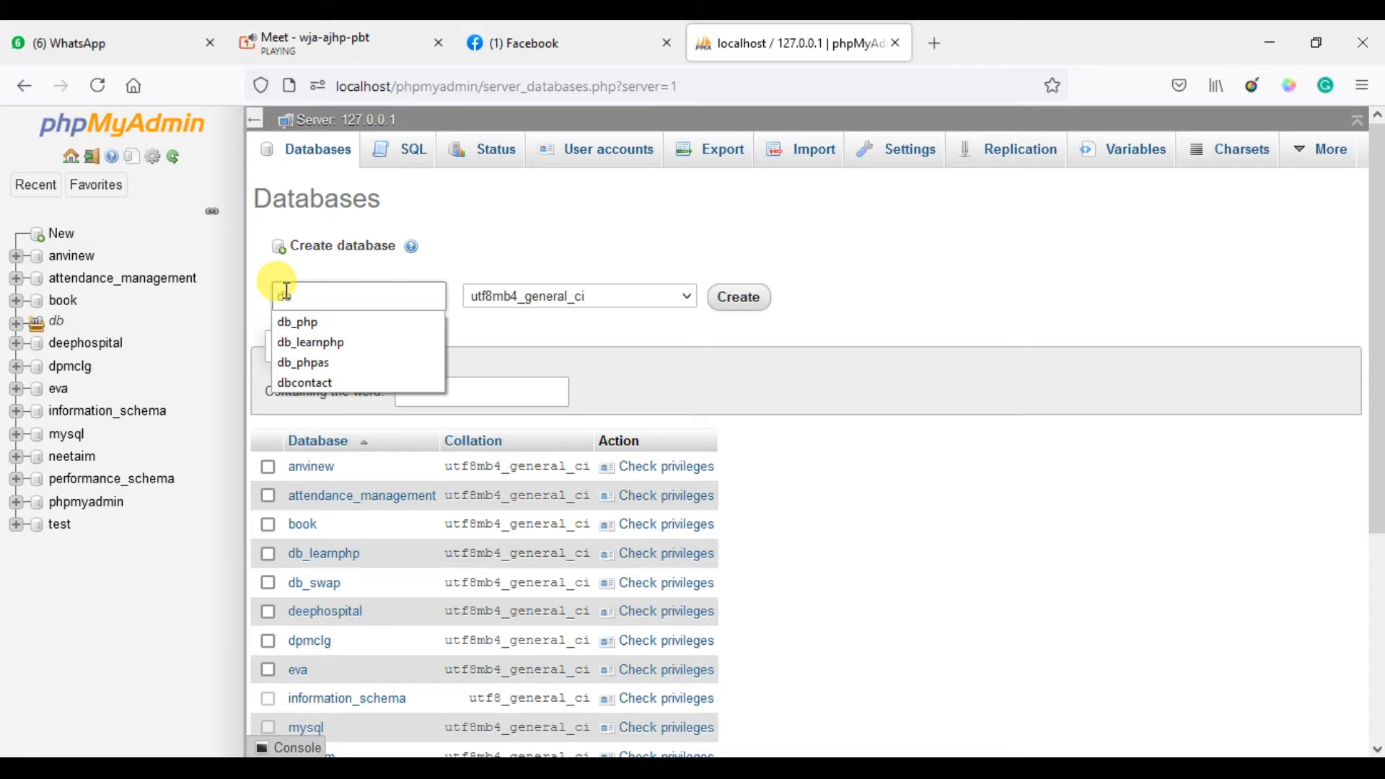
text(_ma)
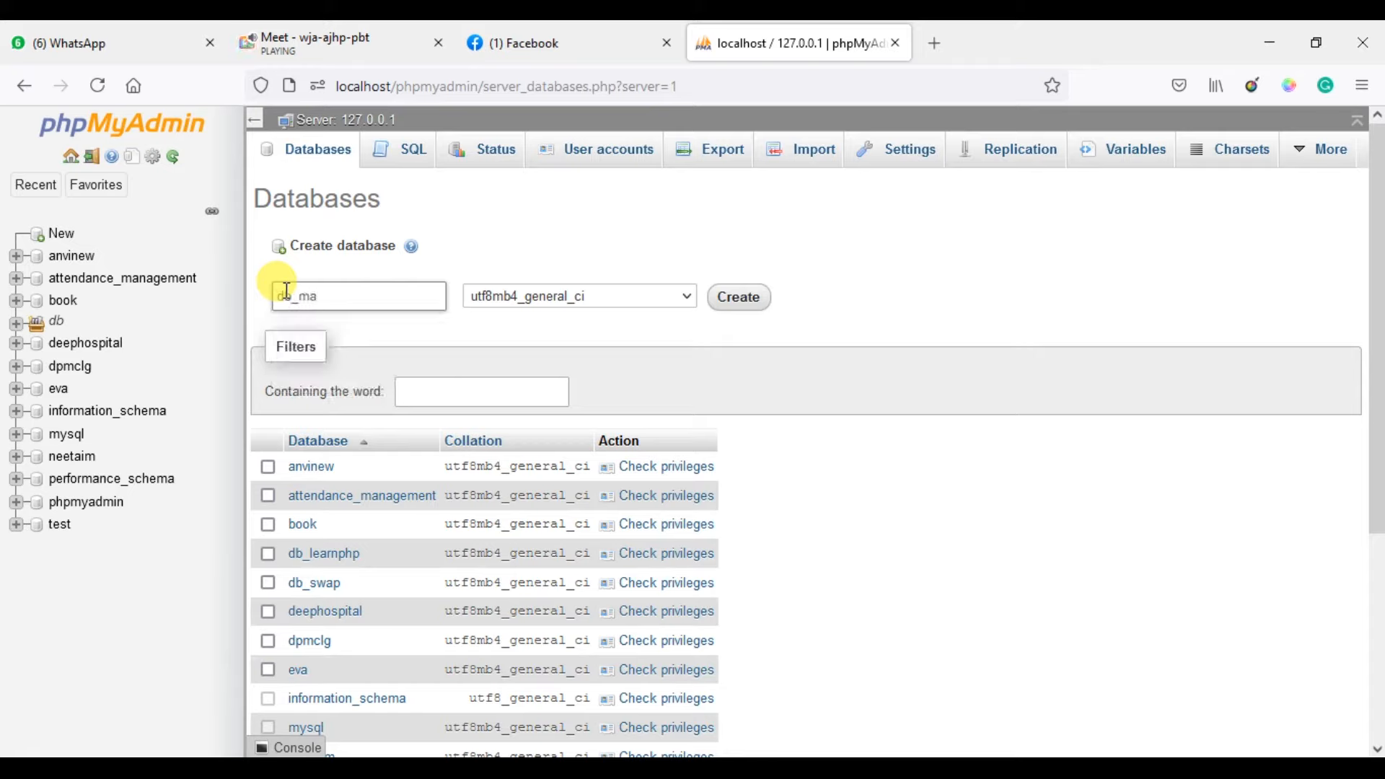
text(keup)
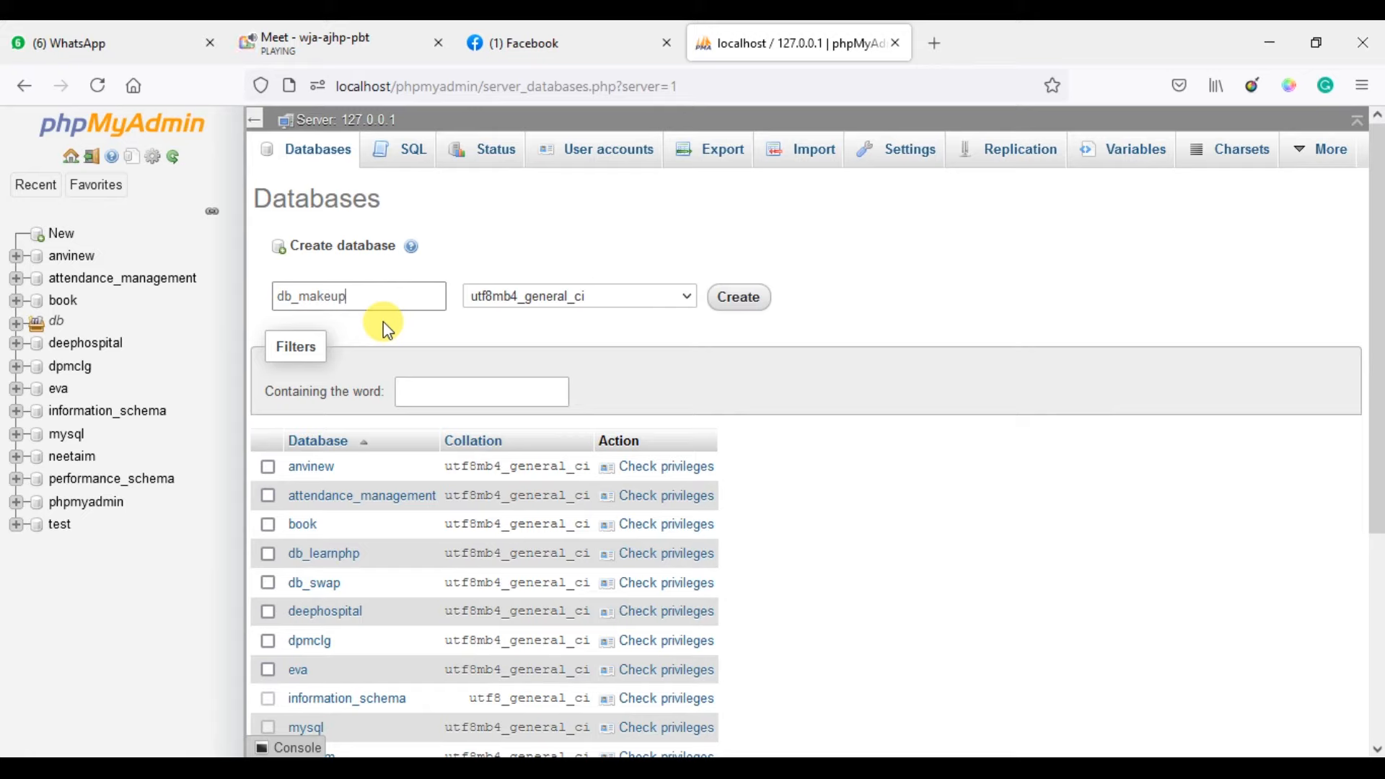
click(742, 310)
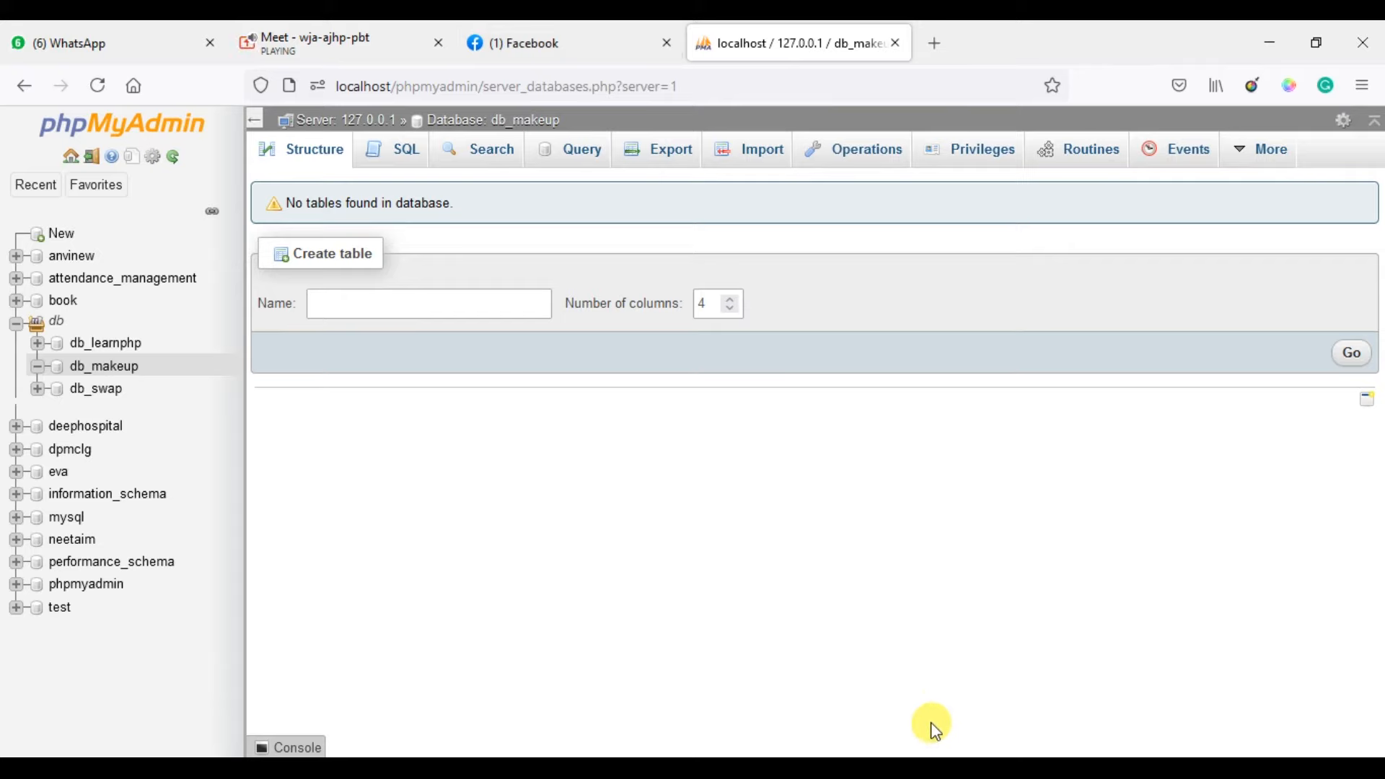
Load the localhost root listing and open the makeup folder.
click(893, 88)
key(BackSpace)
text(localhost/)
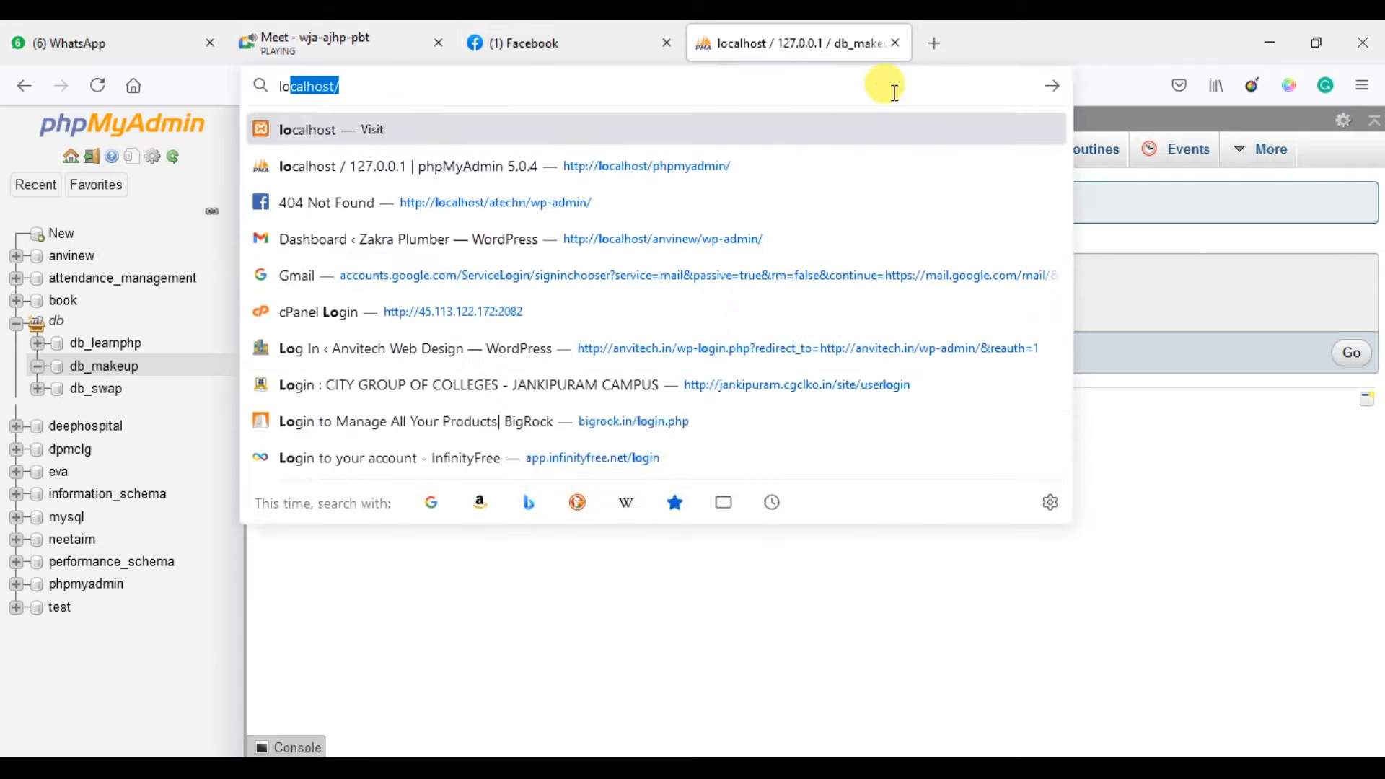
key(Return)
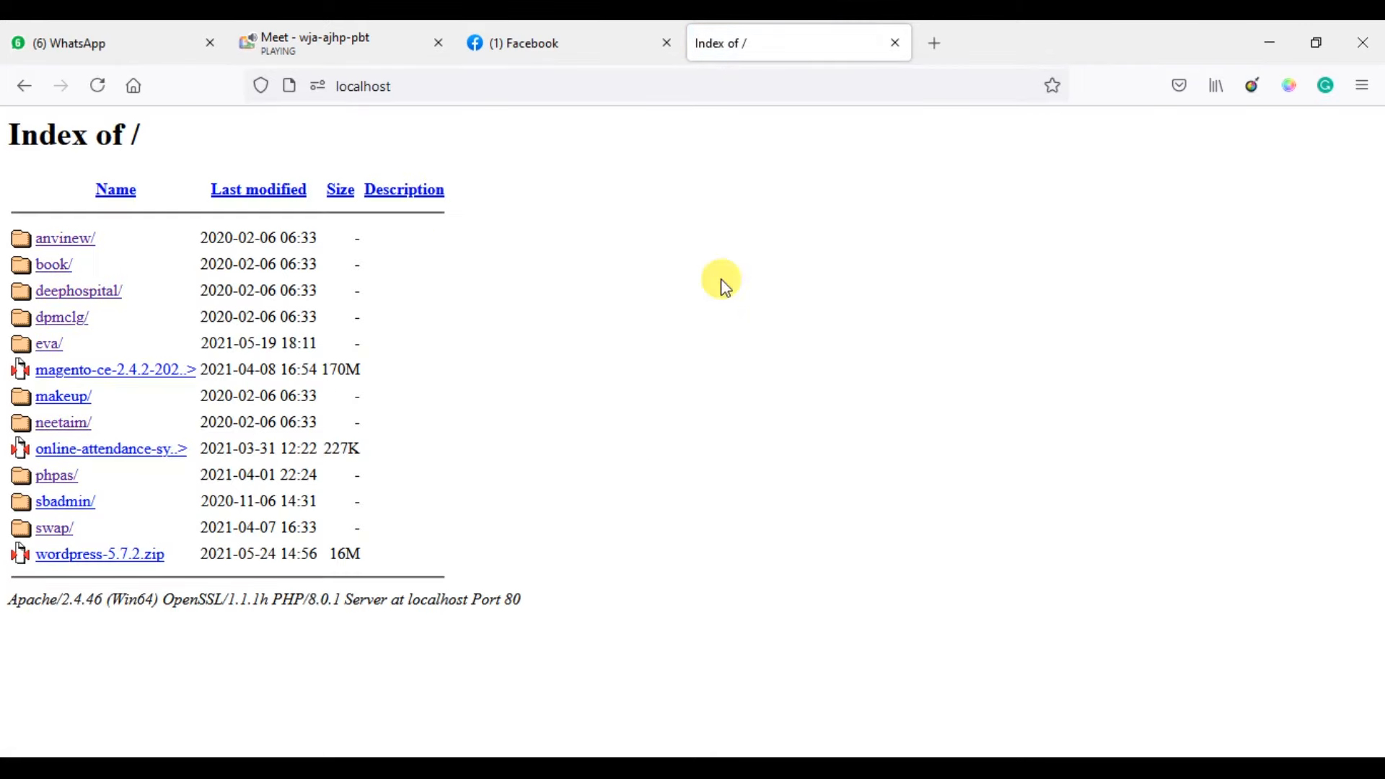
click(79, 405)
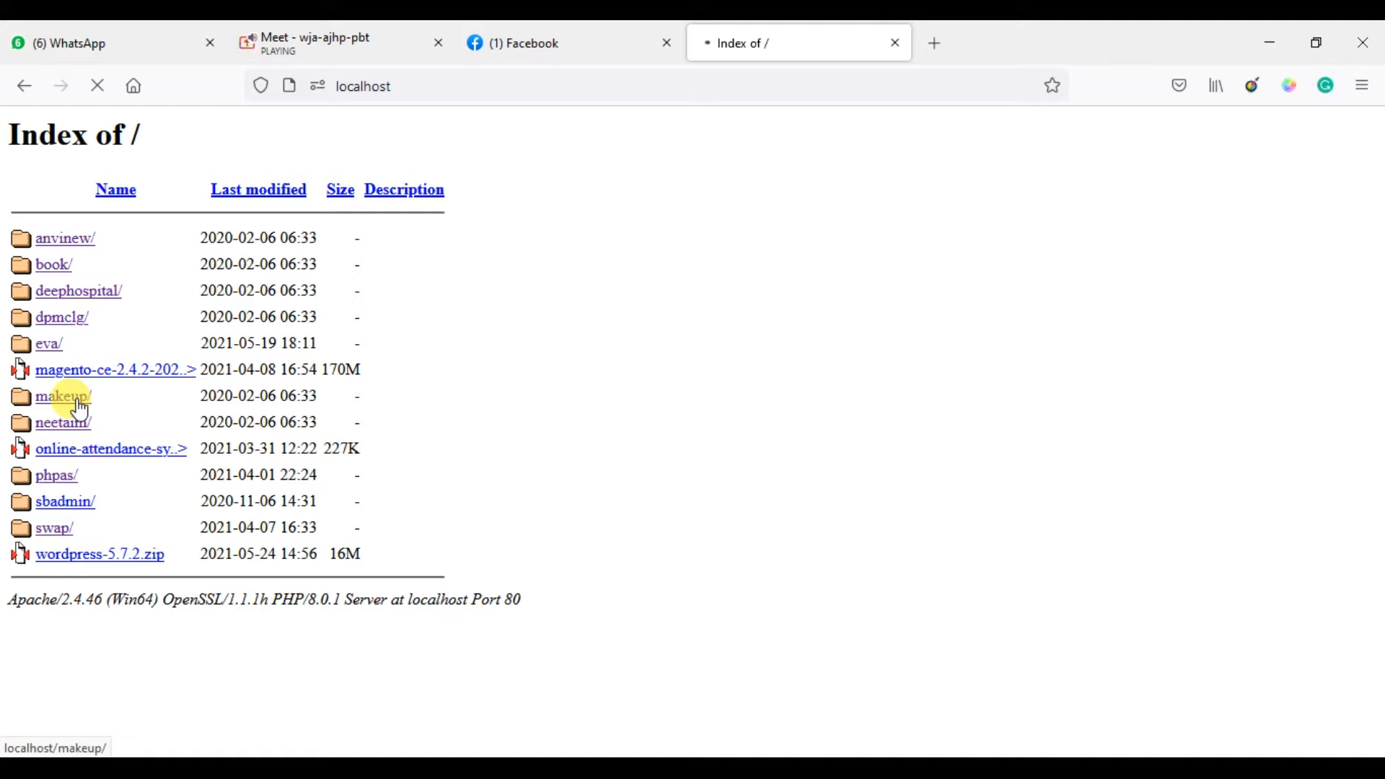
Load localhost/makeup/ to reach the WordPress setup page's language list.
click(490, 95)
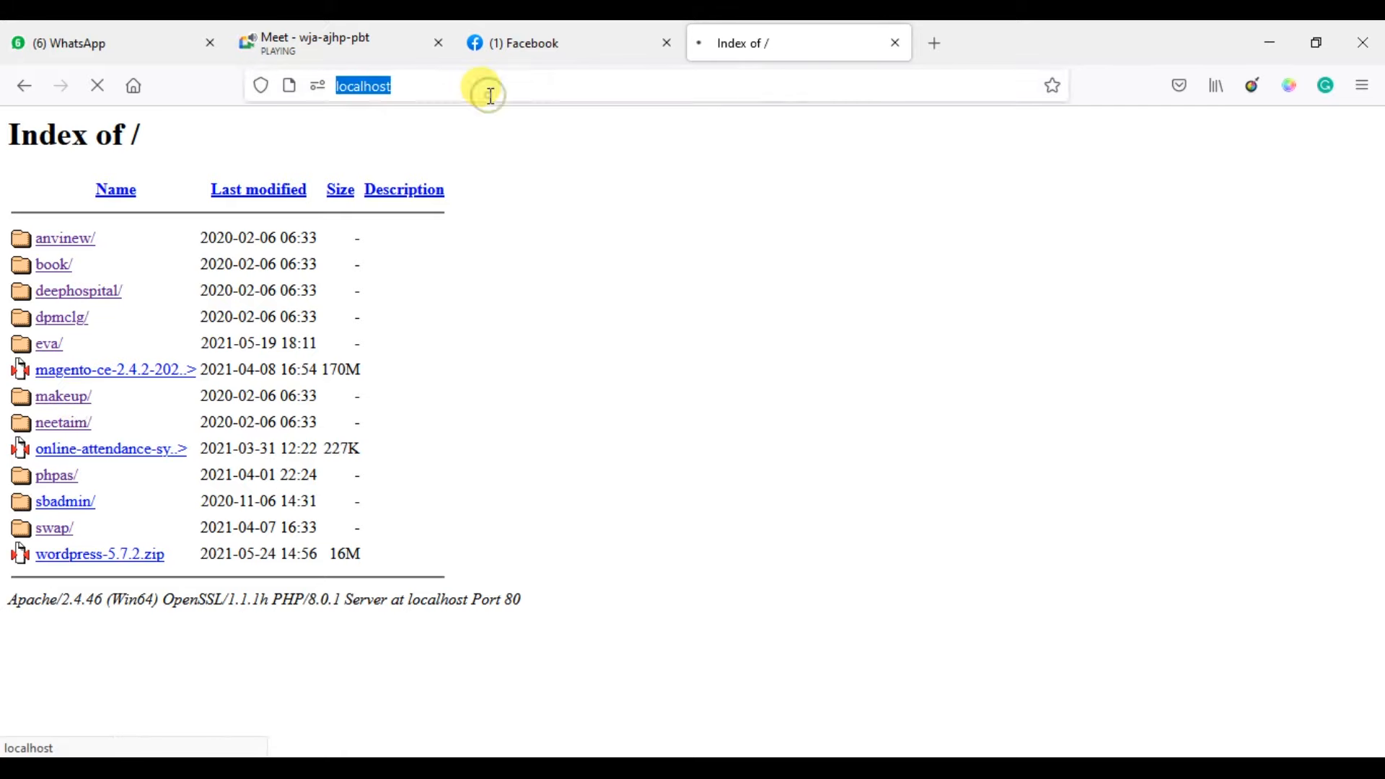
click(491, 95)
text(/makeup/)
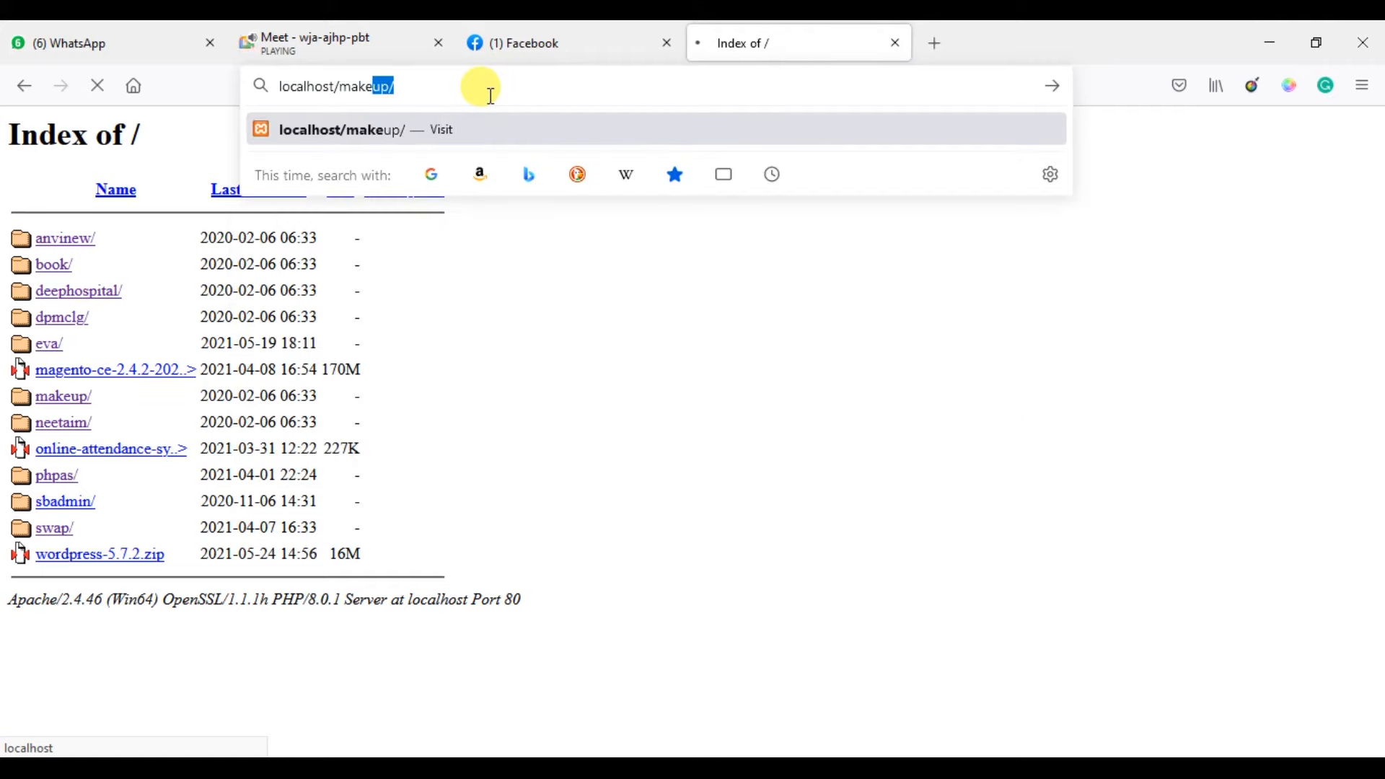
key(Right)
key(Return)
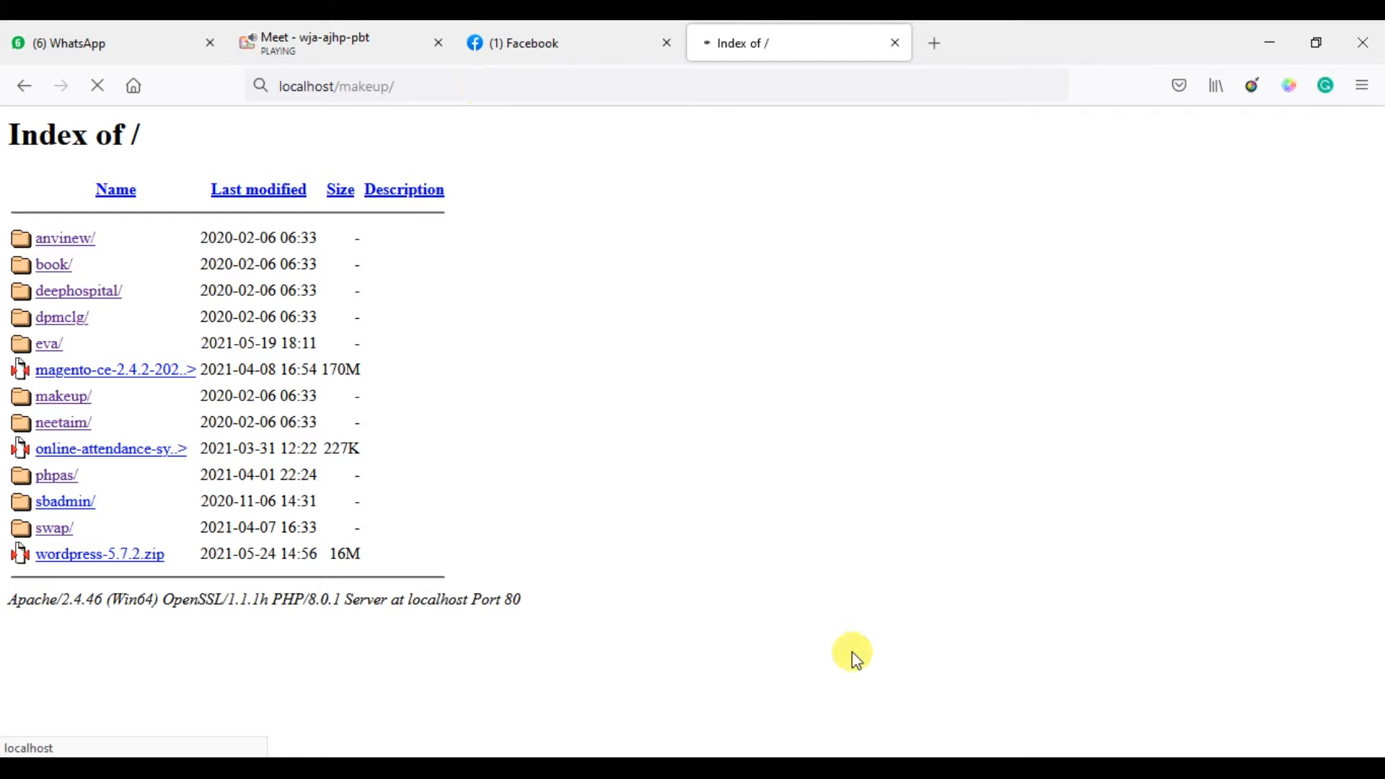
mouse_move(1070, 765)
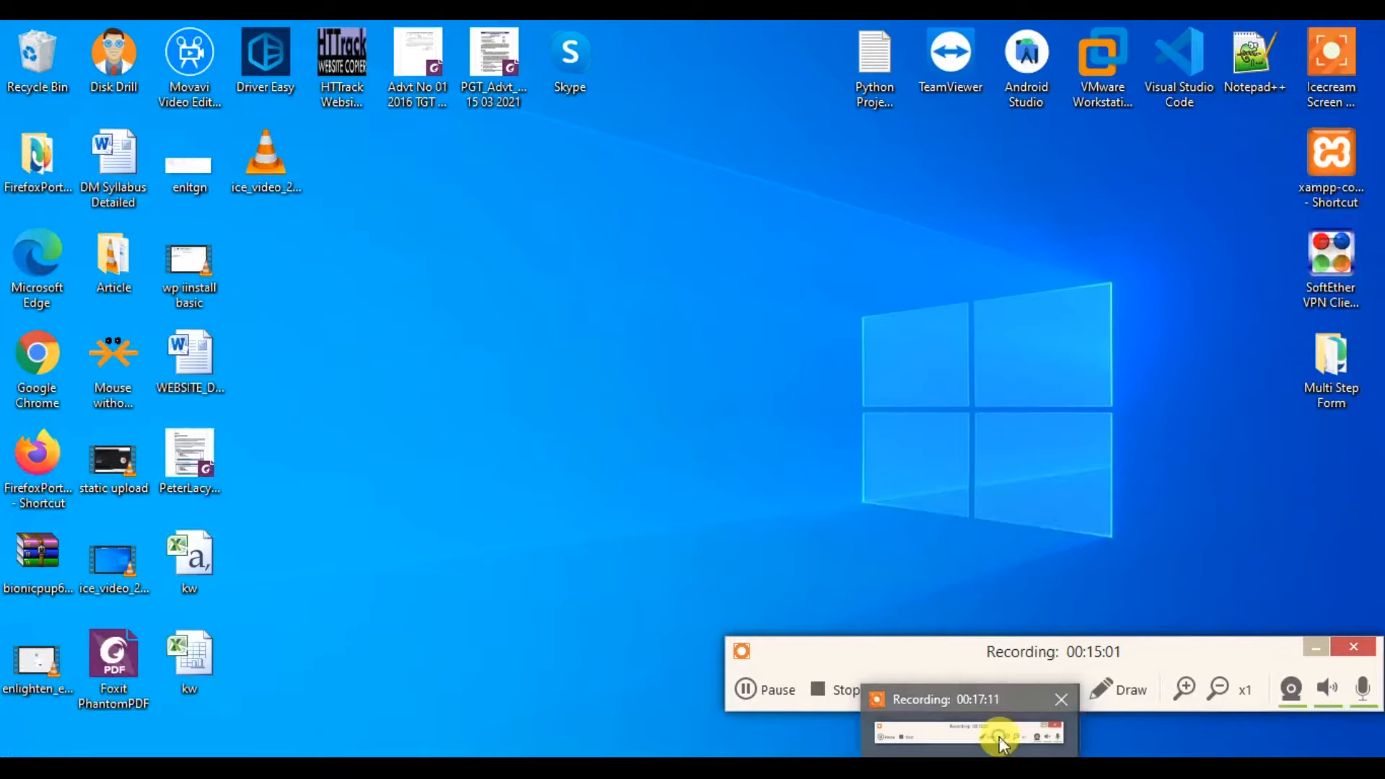
click(998, 737)
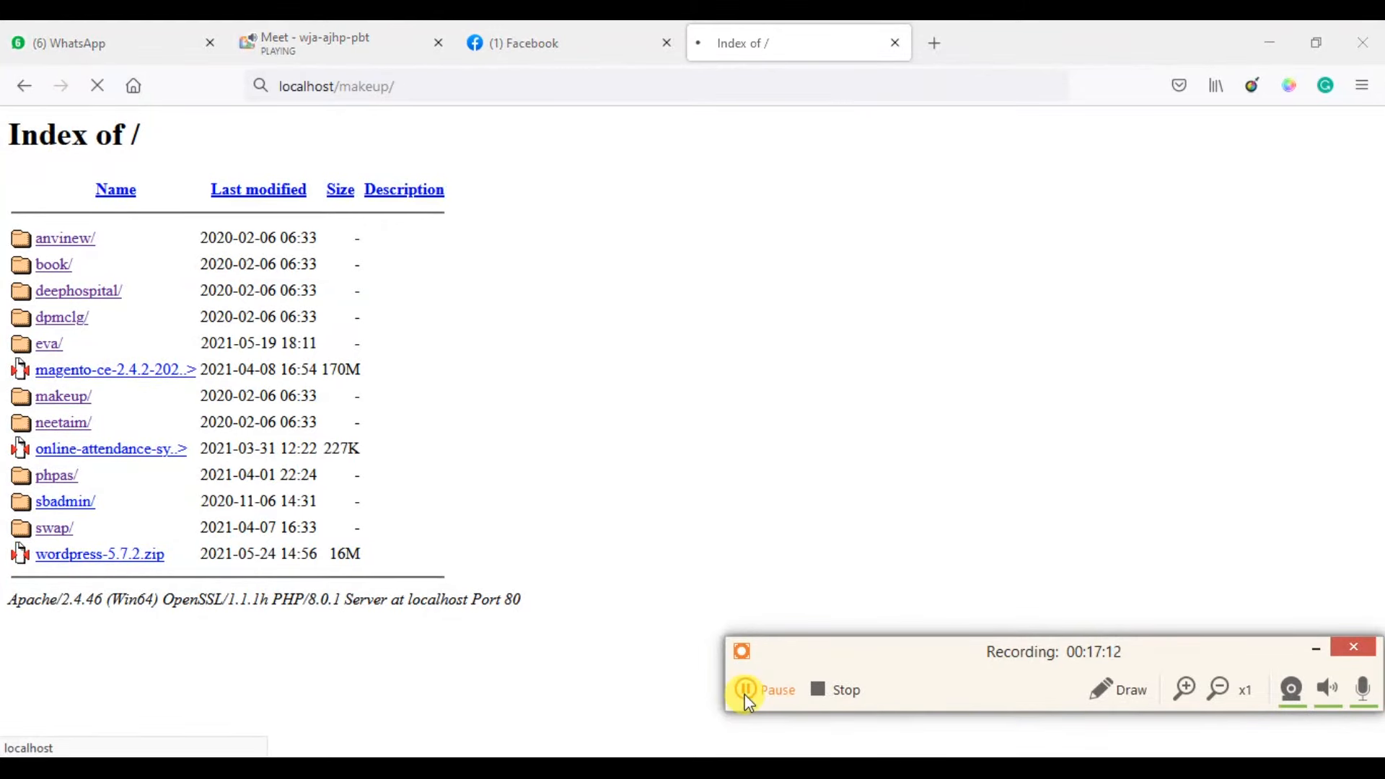
click(749, 703)
click(784, 685)
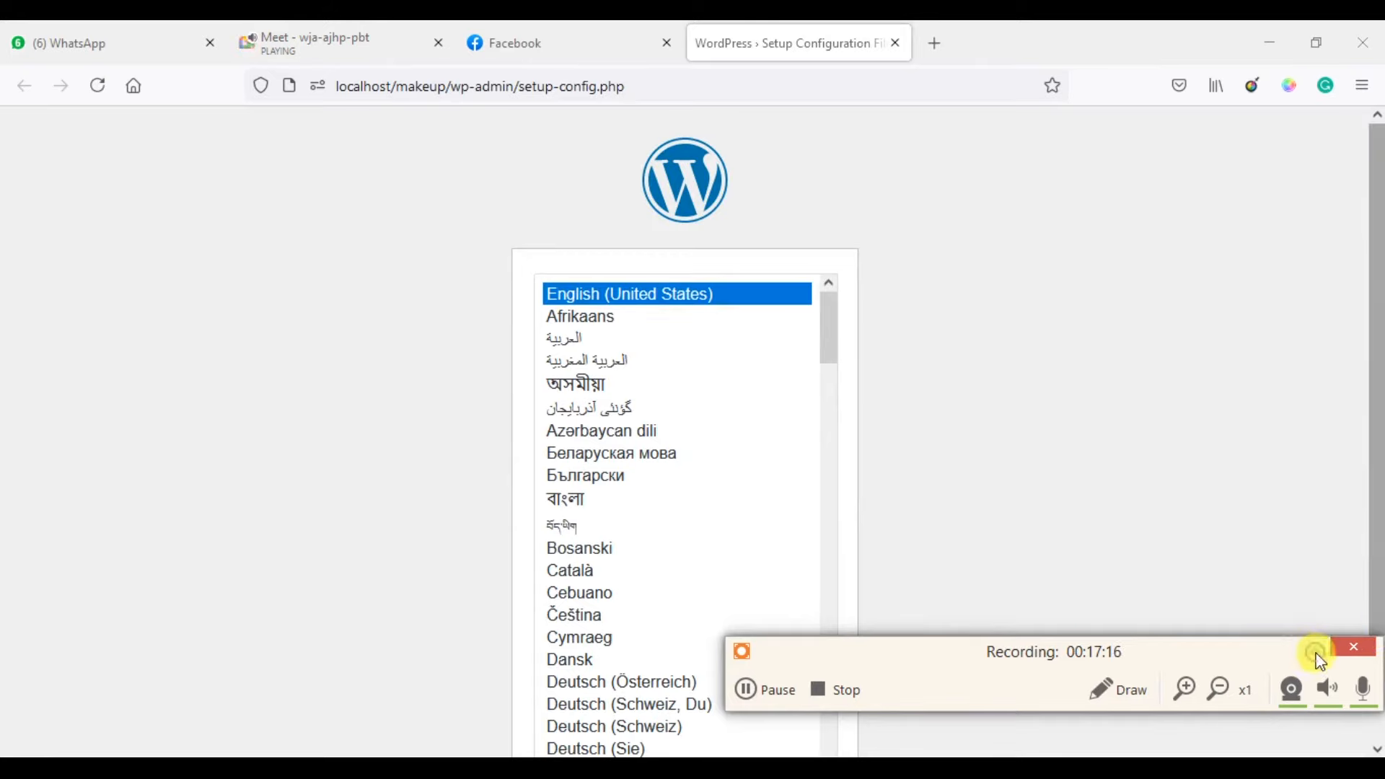
Continue in English (United States) and pass the welcome page with Let's go!
click(1315, 650)
scroll(1096, 529, down, 2)
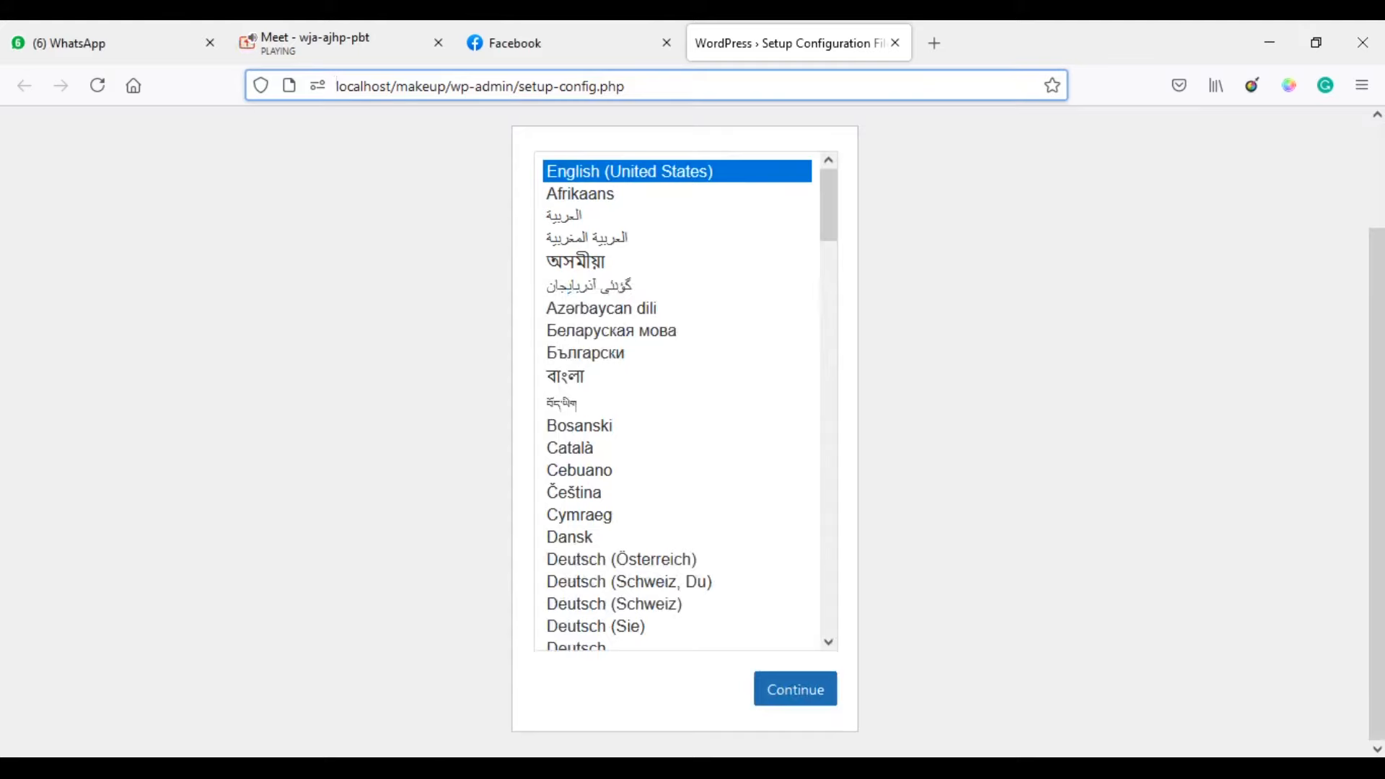
mouse_move(594, 598)
click(596, 621)
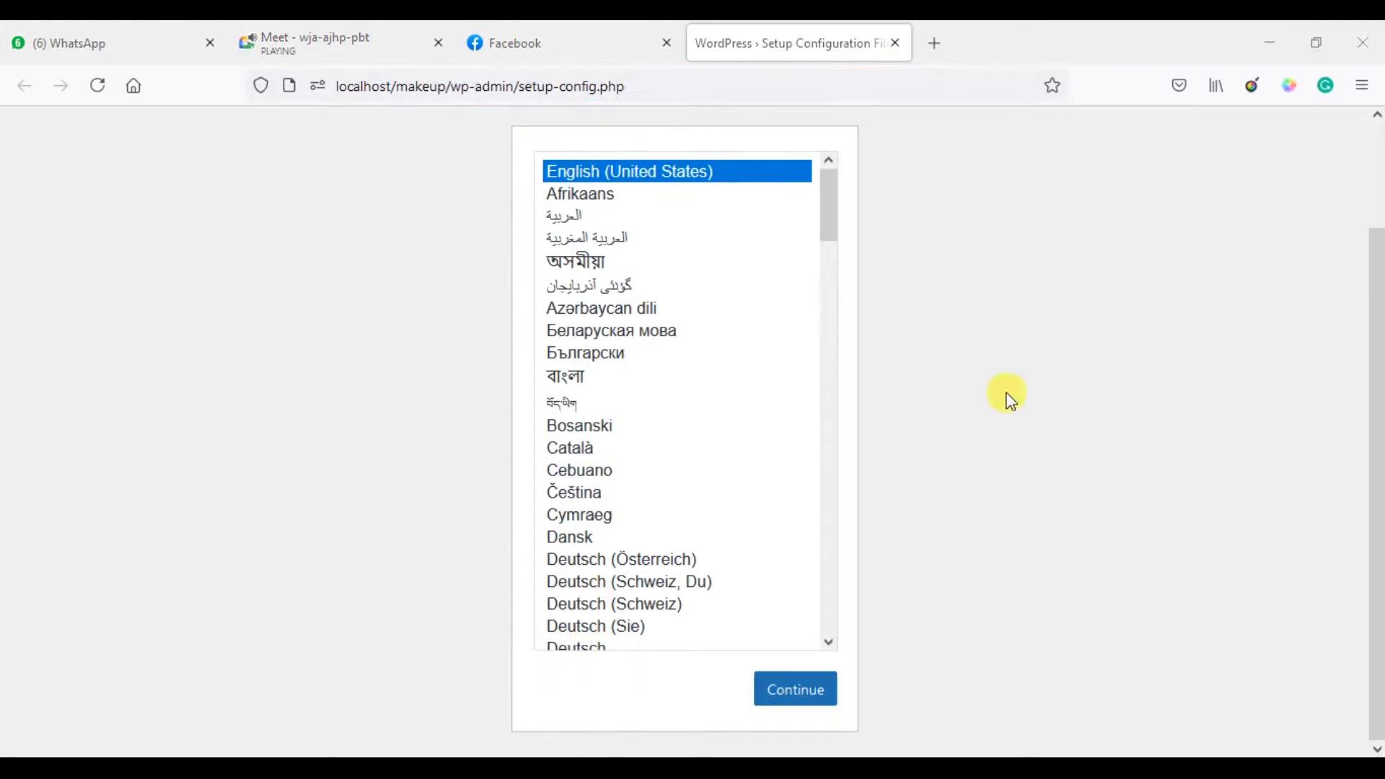
click(806, 696)
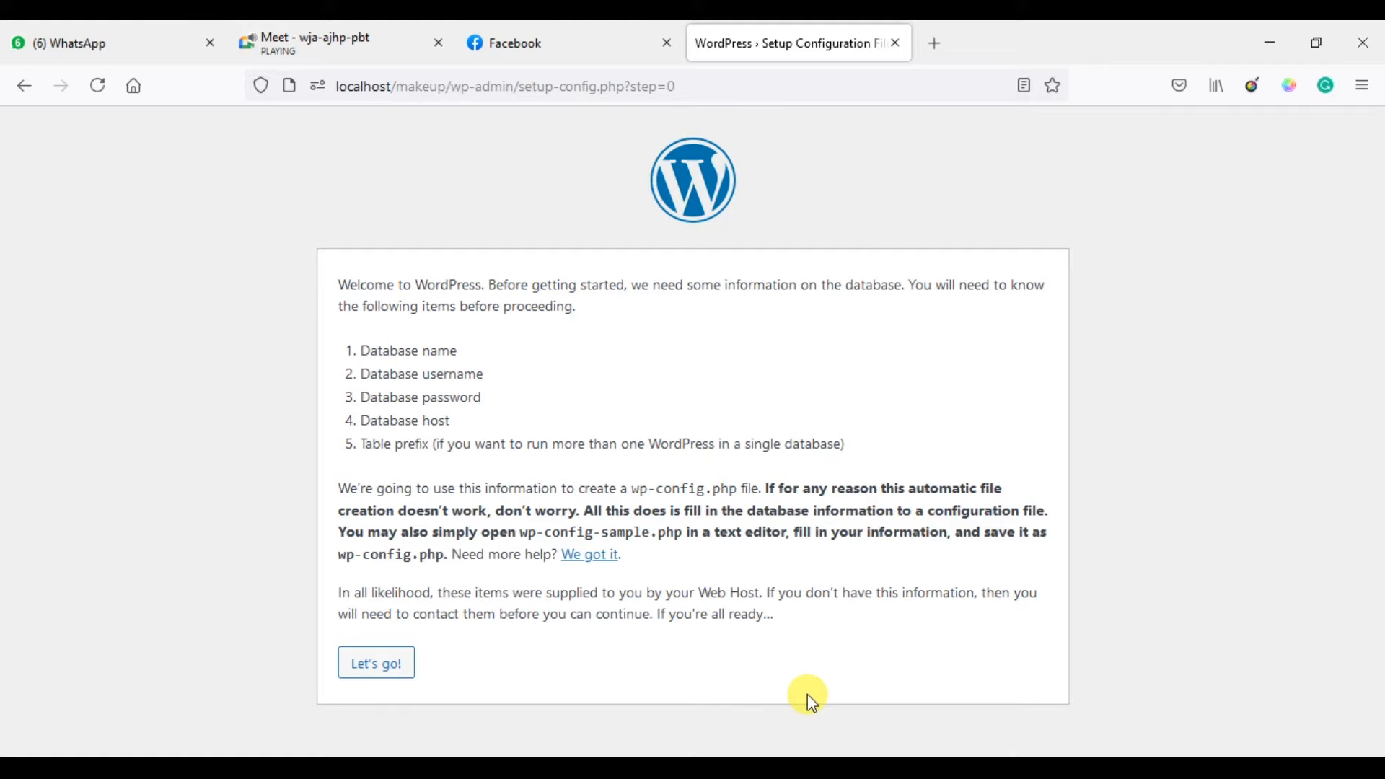
click(368, 670)
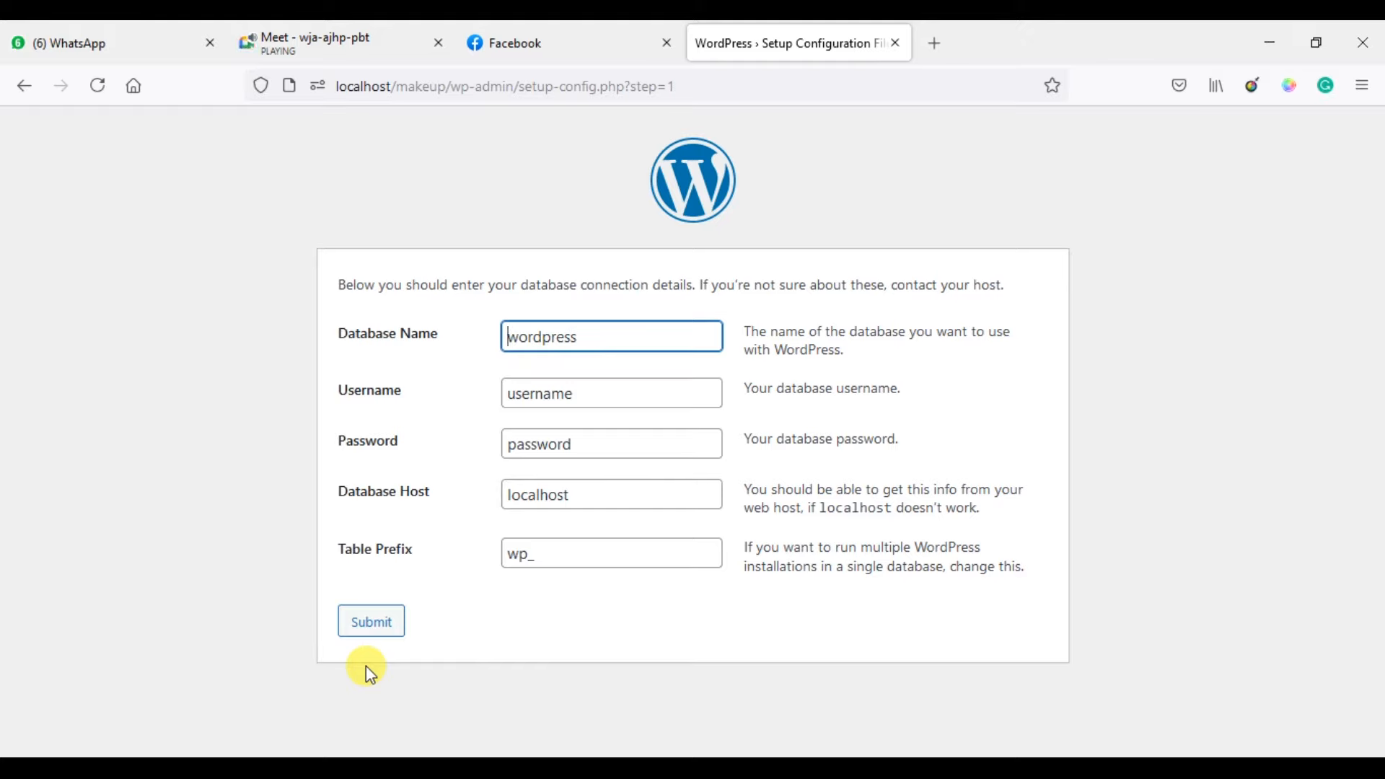
Submit database db_makeup, user root, blank password, host localhost and prefix wp_.
key(ctrl+a)
text(db_makeup)
key(Tab)
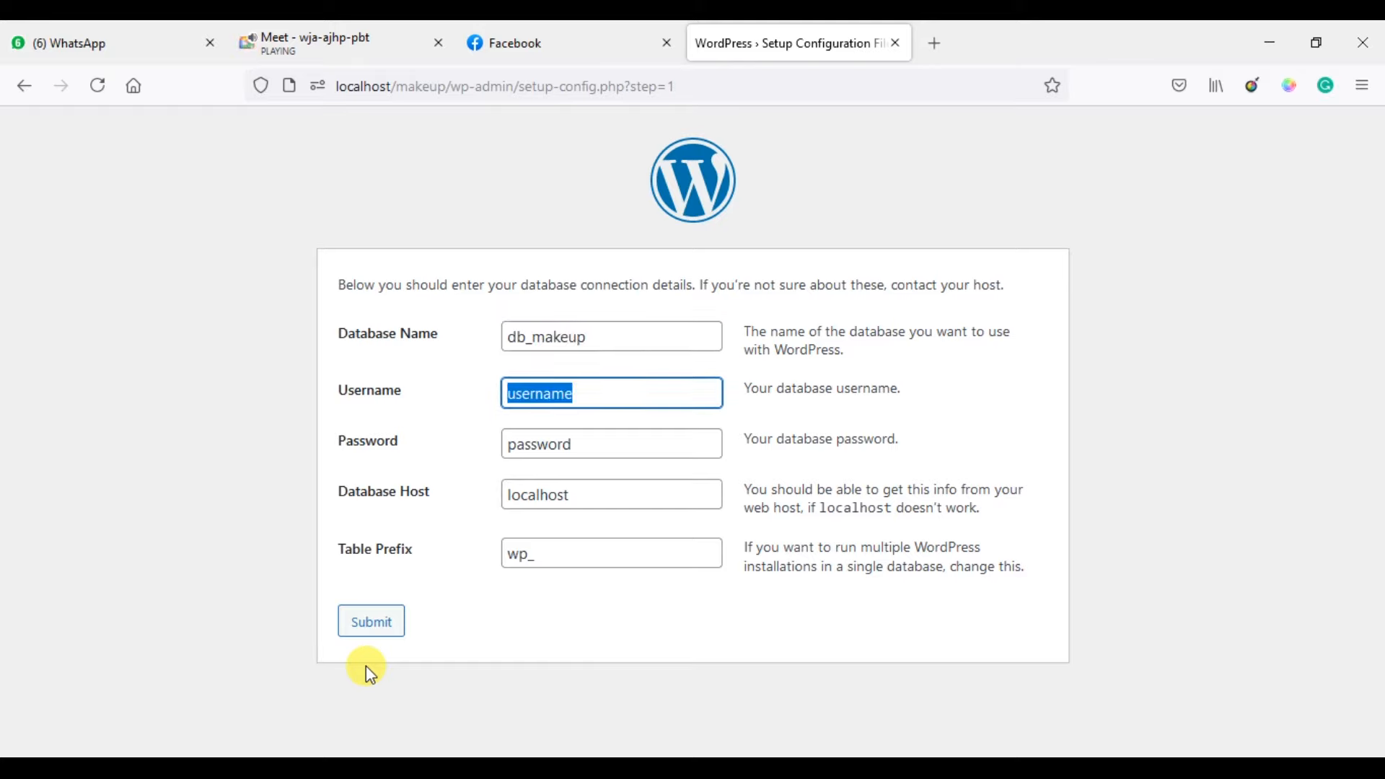
text(root)
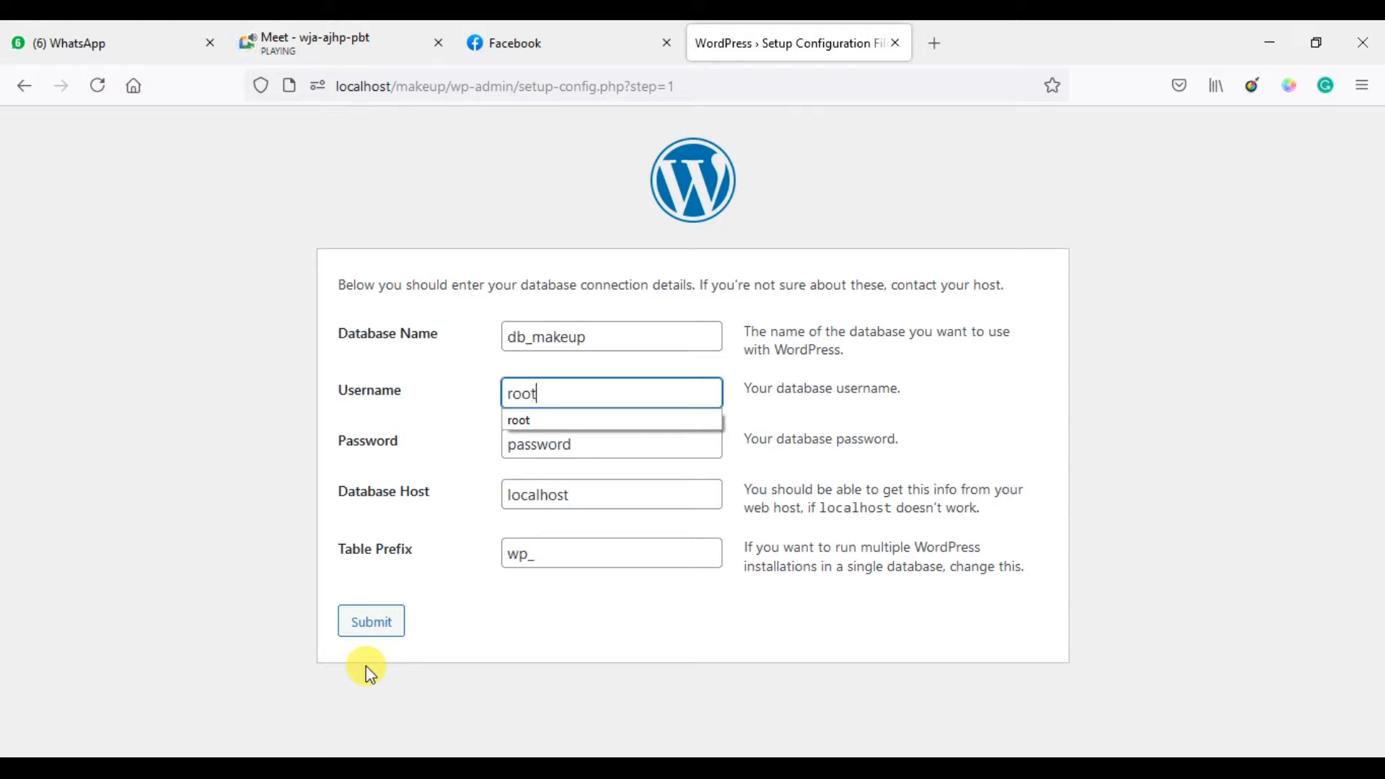
key(Down)
key(Return)
key(Tab)
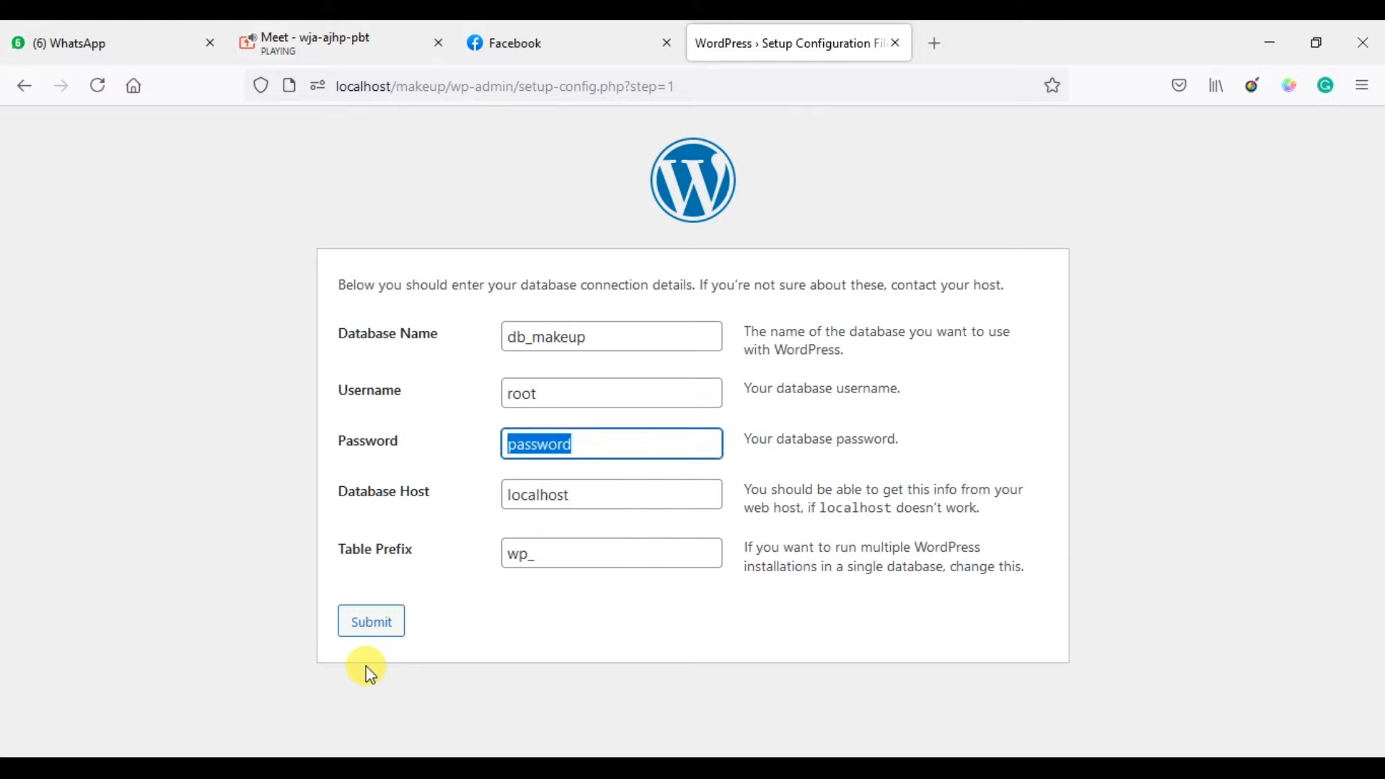
key(BackSpace)
key(Tab)
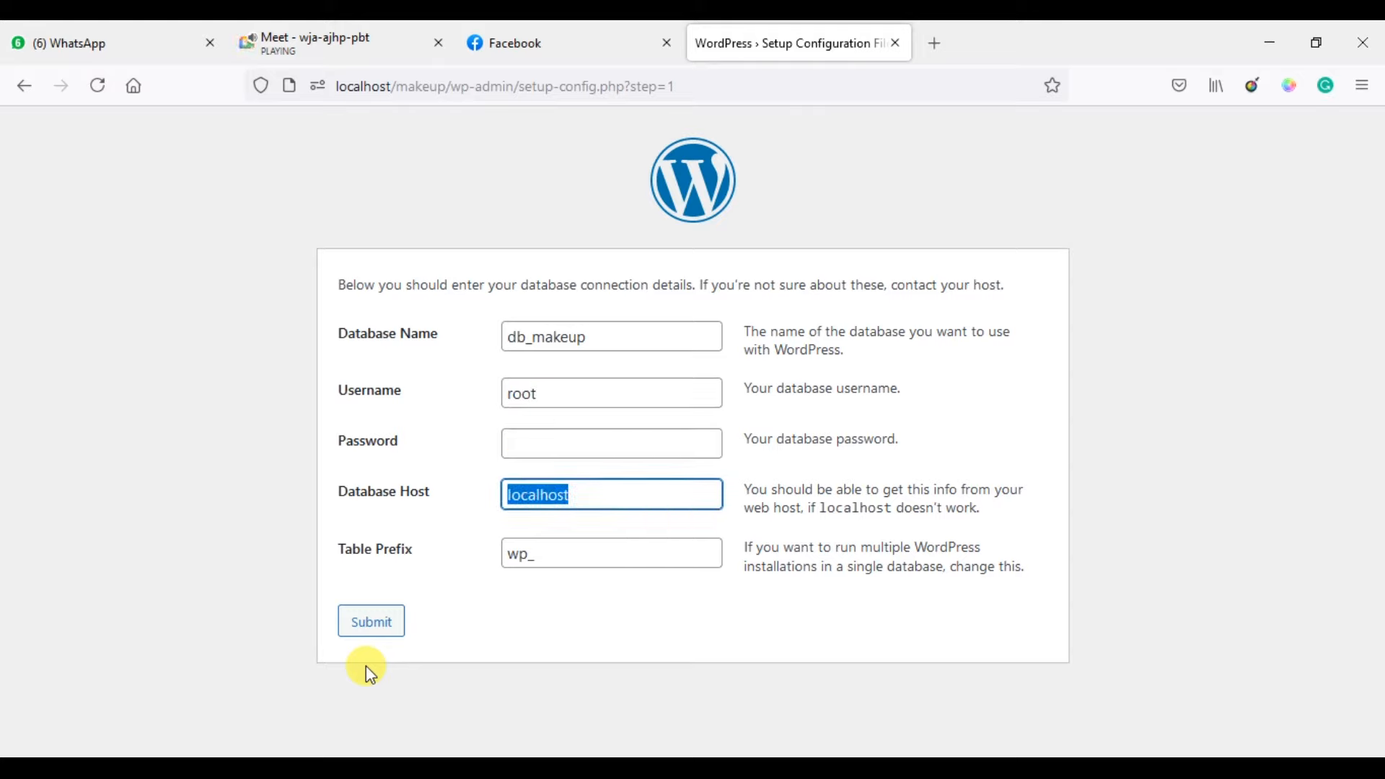
key(Tab)
key(Tab)
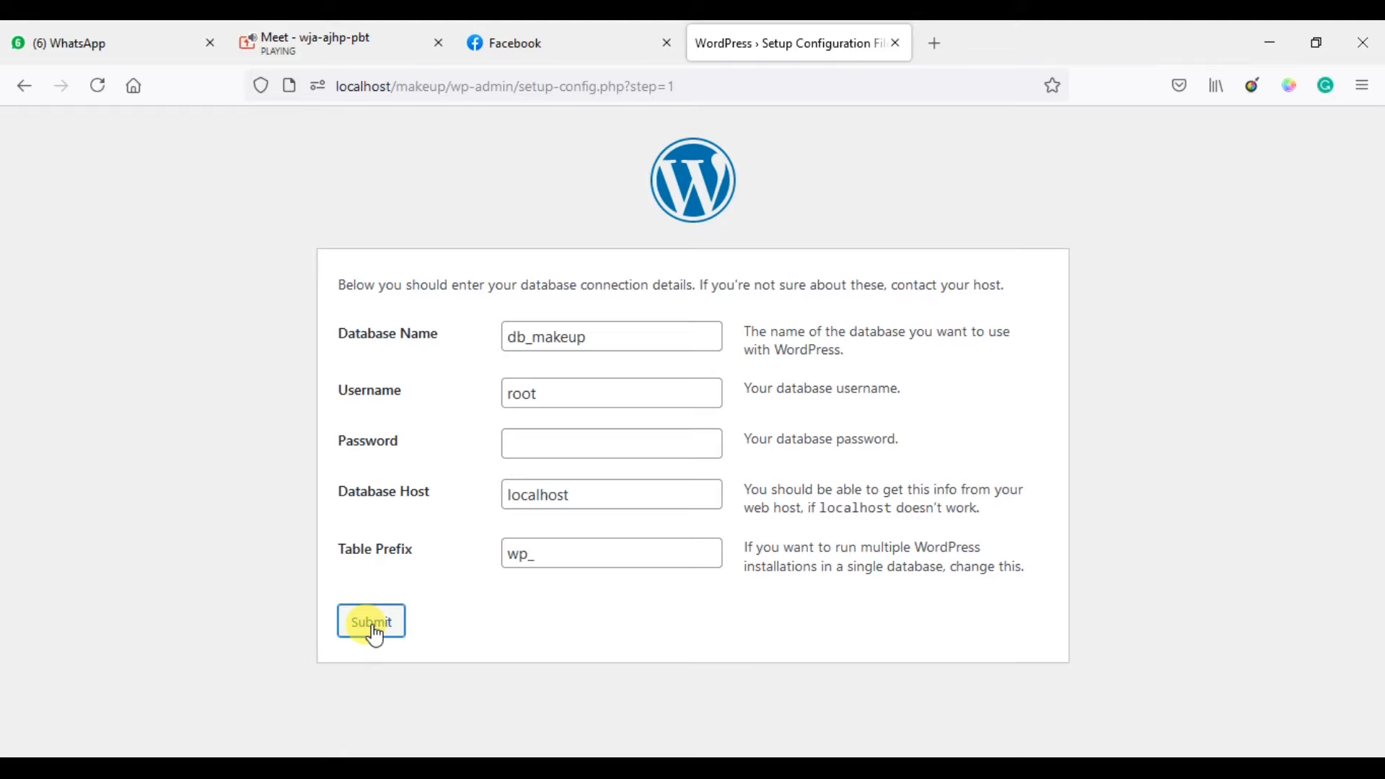
click(371, 627)
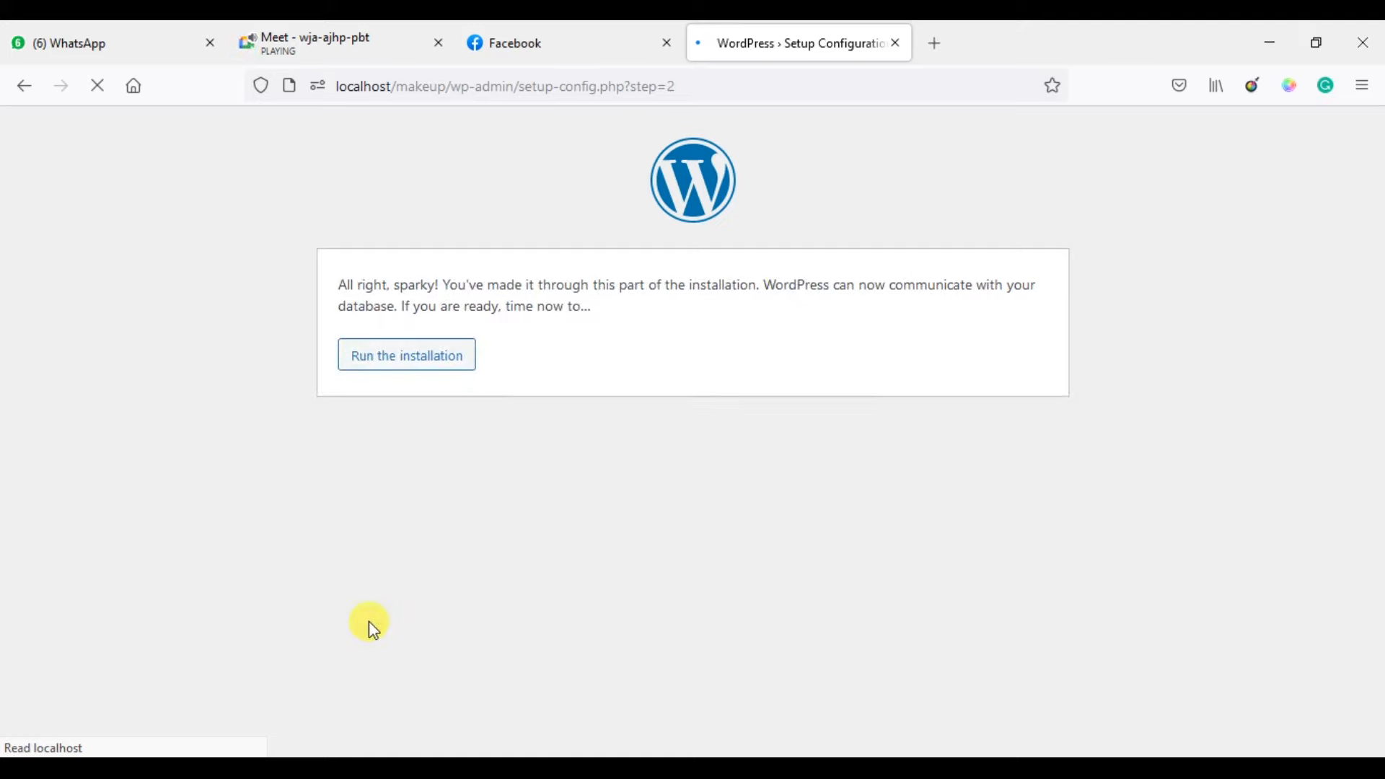
Run the installation and scroll down to the Information needed form.
click(411, 363)
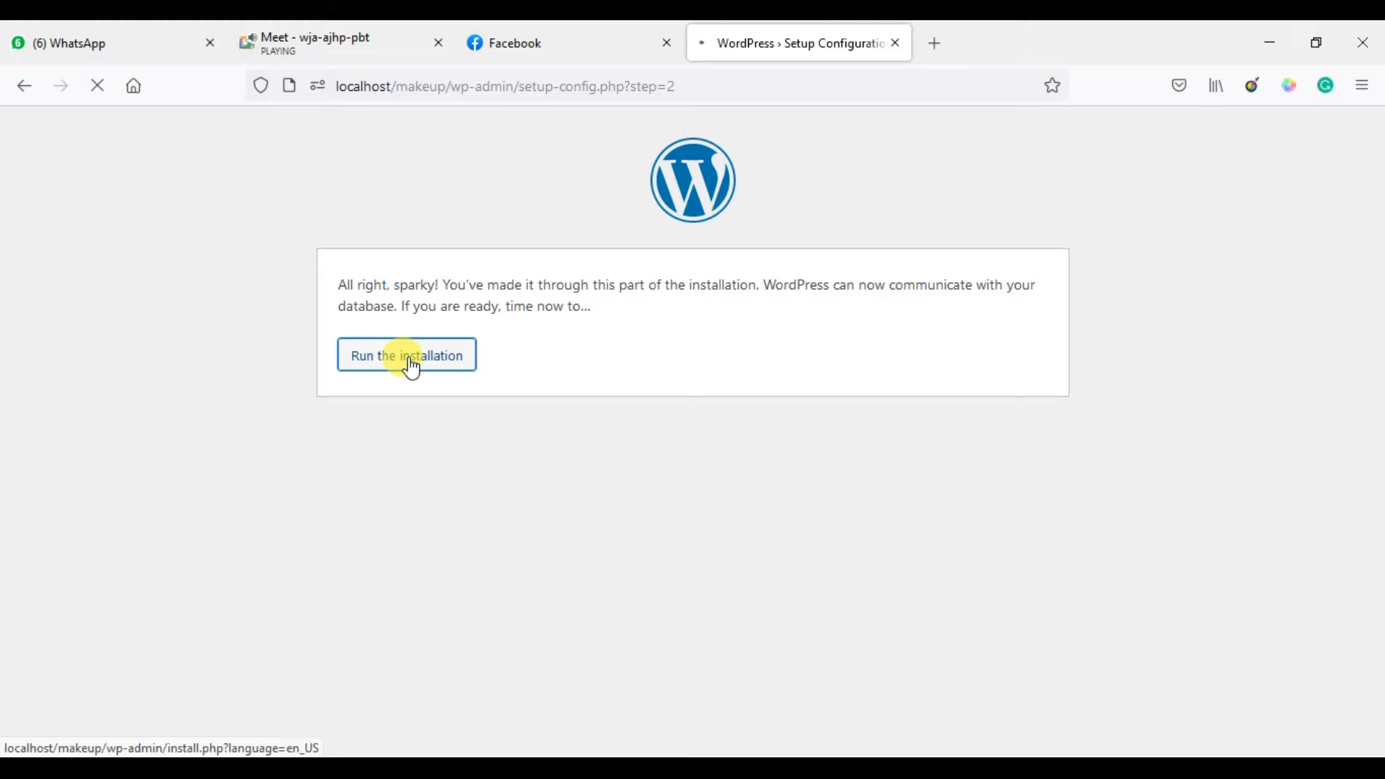
scroll(409, 357, down, 4)
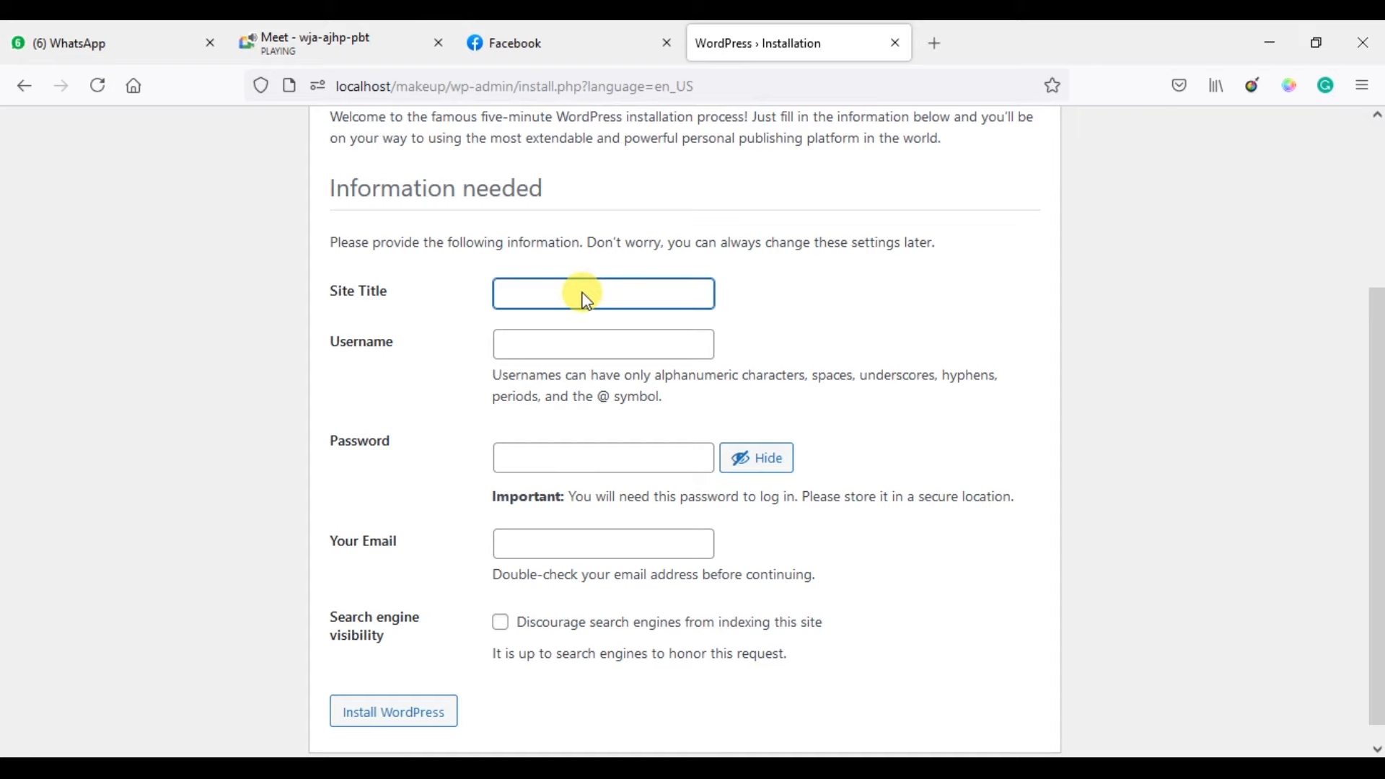
Enter the site title 'Makeup Slte' and the admin username.
click(505, 288)
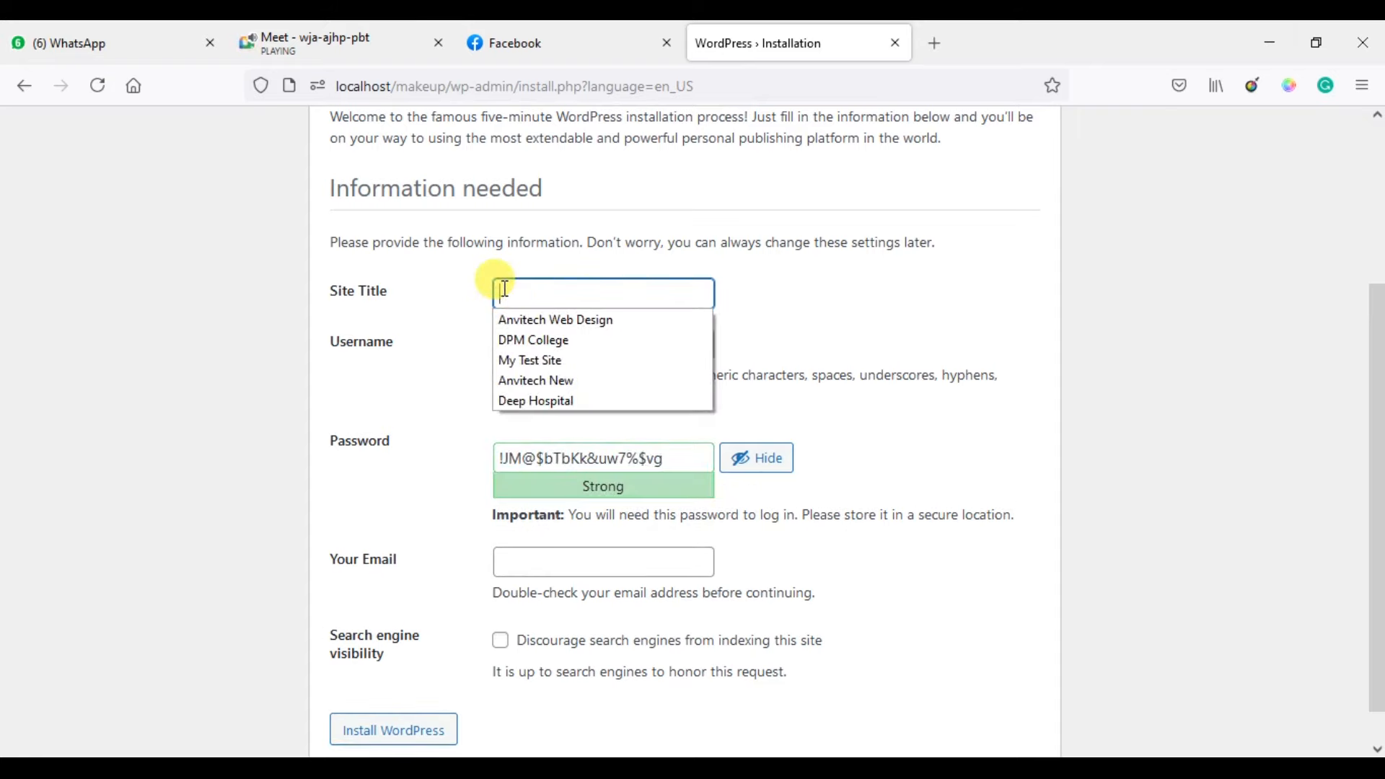
text(Makeu)
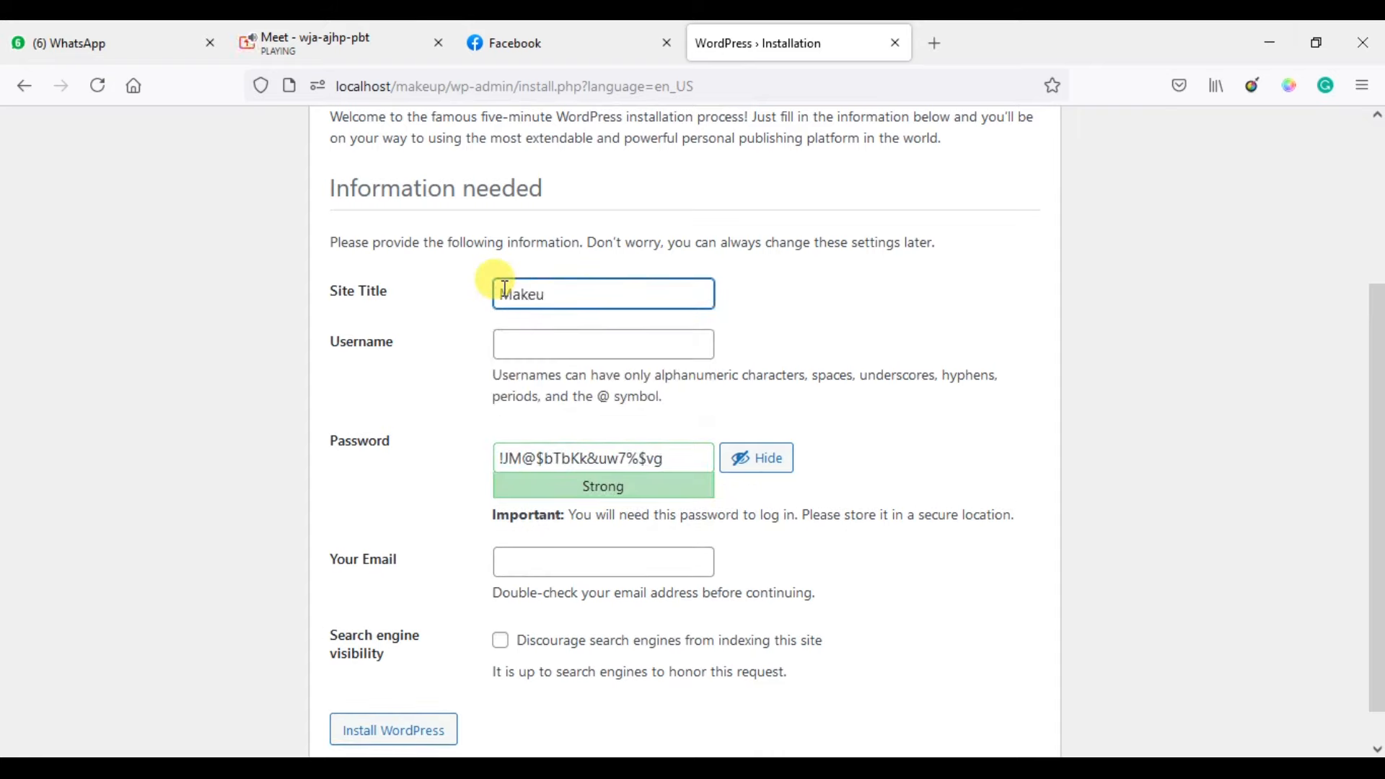
text(p Slte)
click(520, 337)
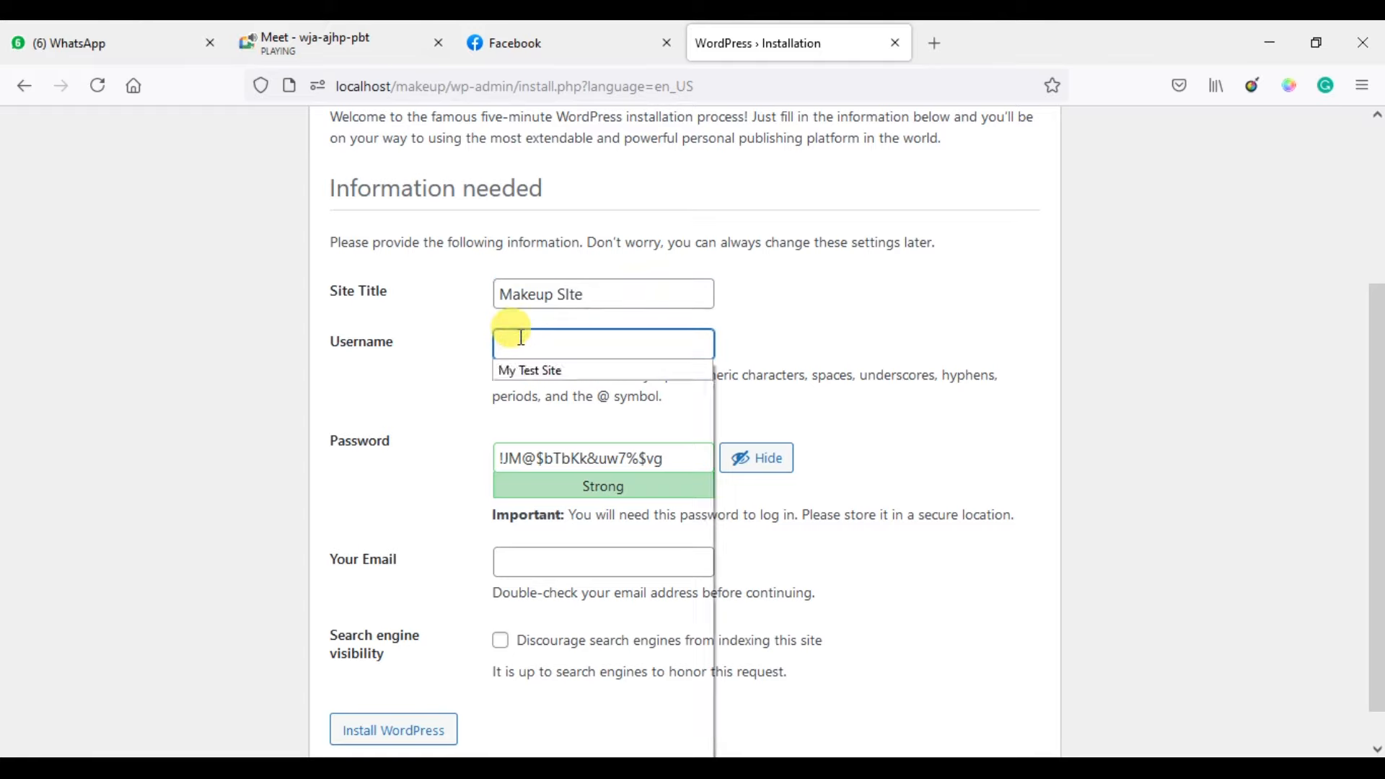
text(Admin)
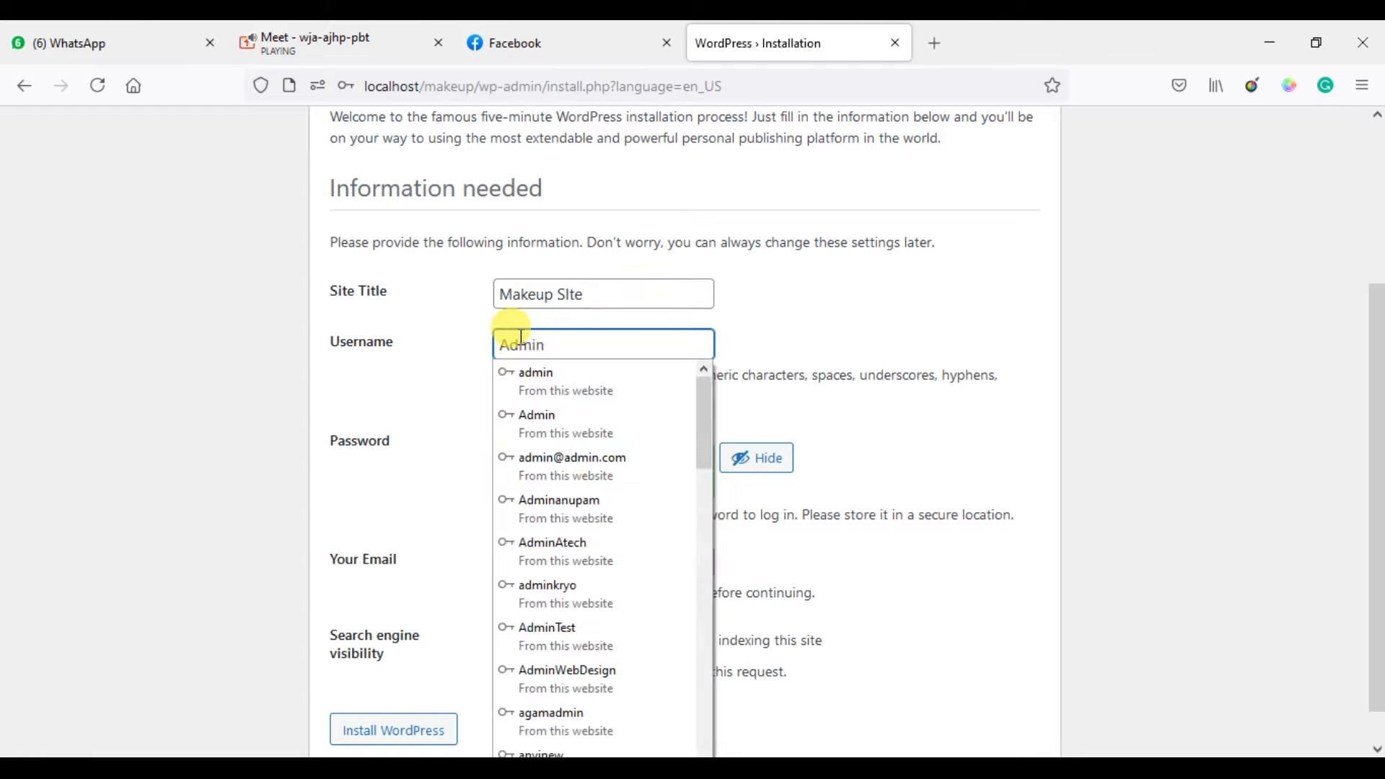
text(M)
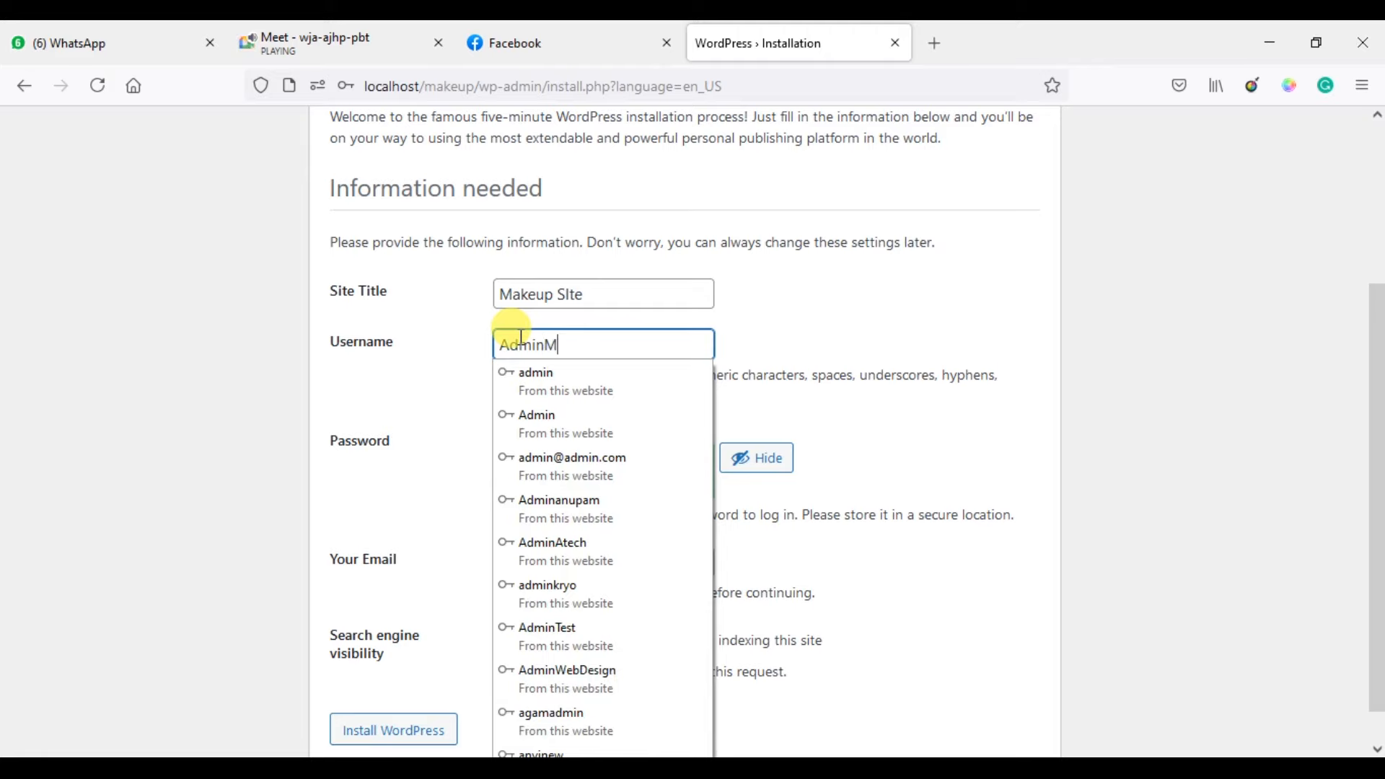
text(akeup)
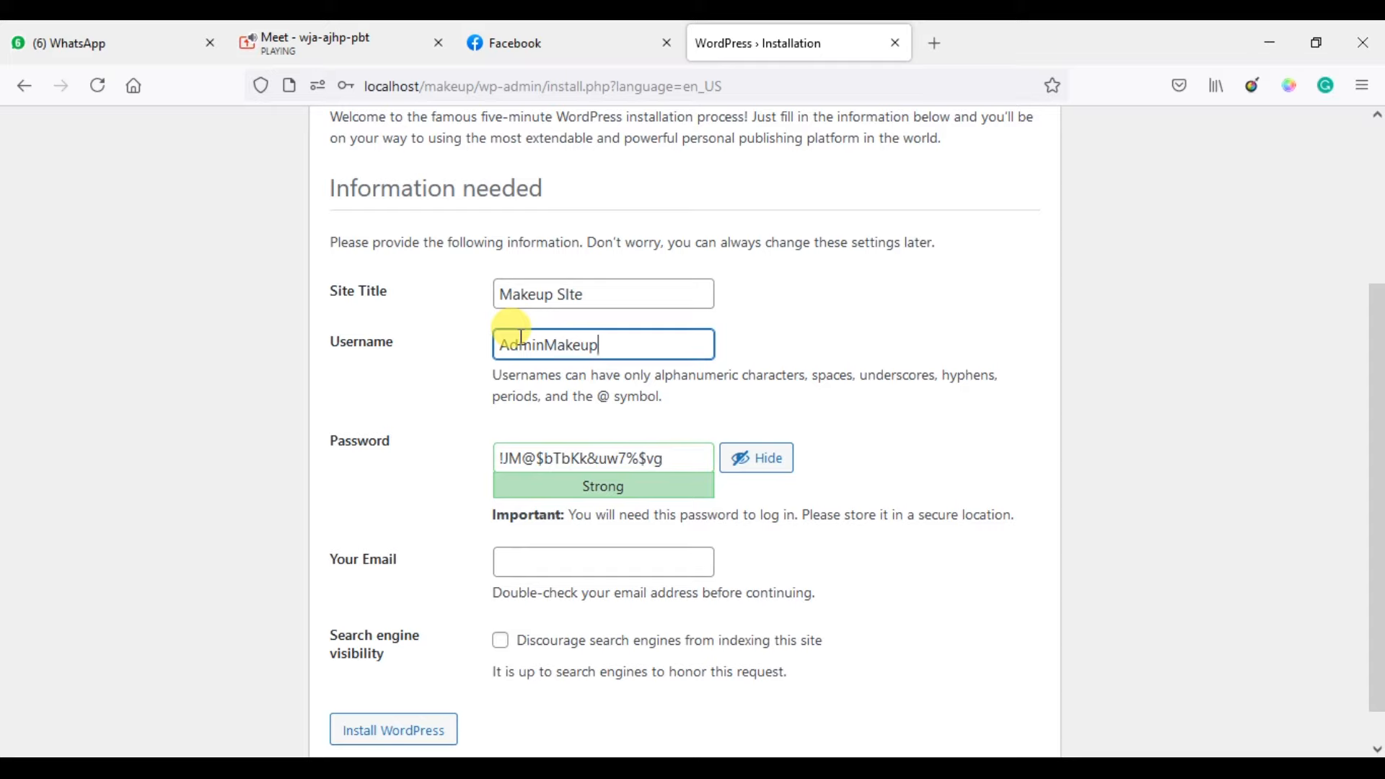
Replace the generated password with a custom one and fill in the saved admin e-mail.
double_click(521, 336)
key(ctrl+c)
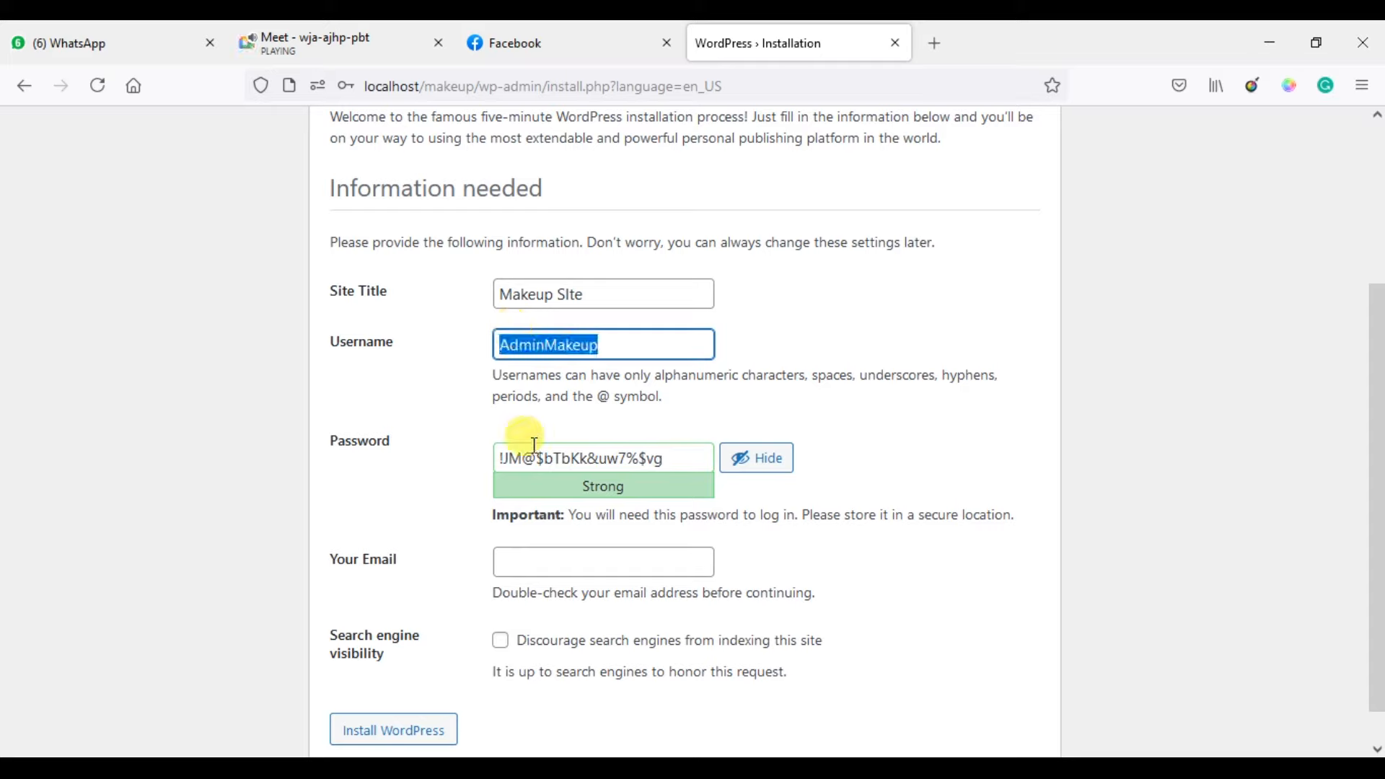
click(537, 457)
triple_click(536, 456)
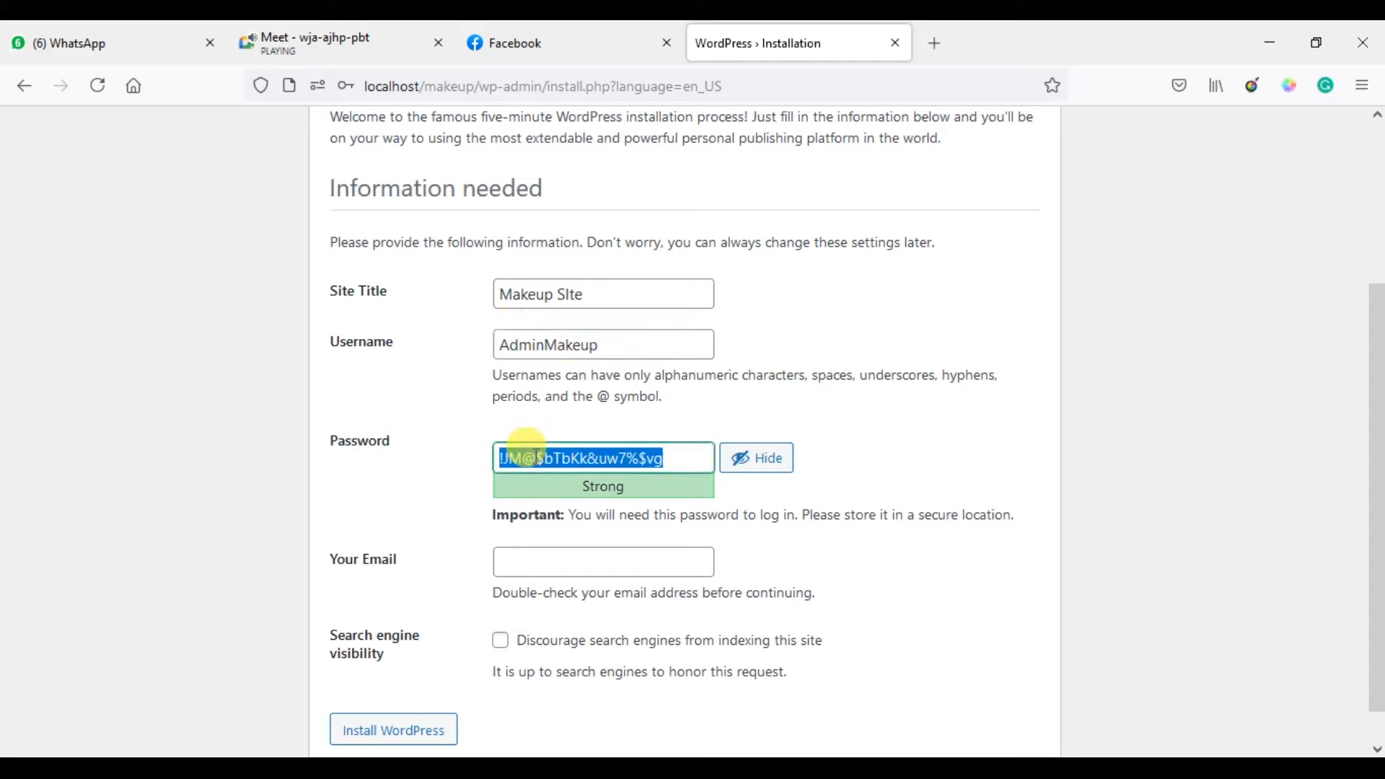
key(ctrl+v)
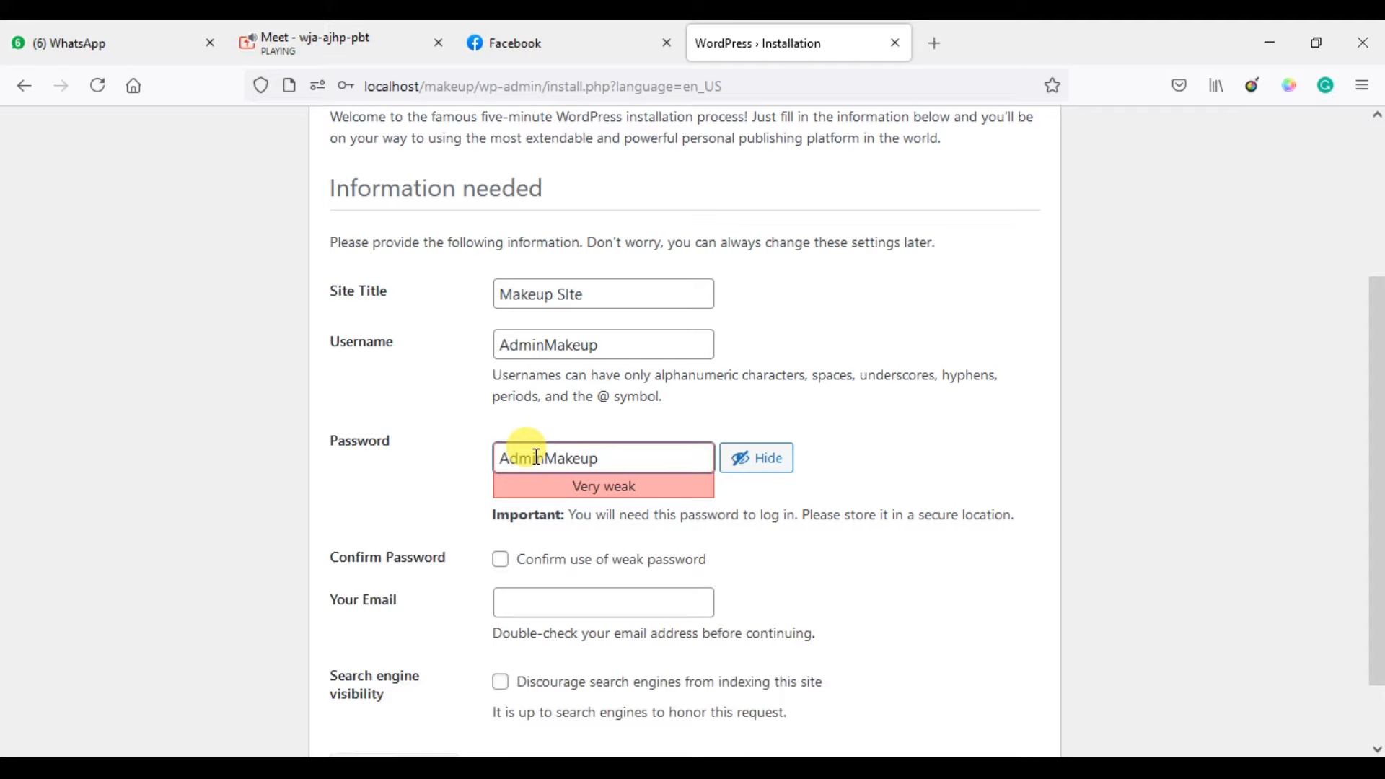
text(123)
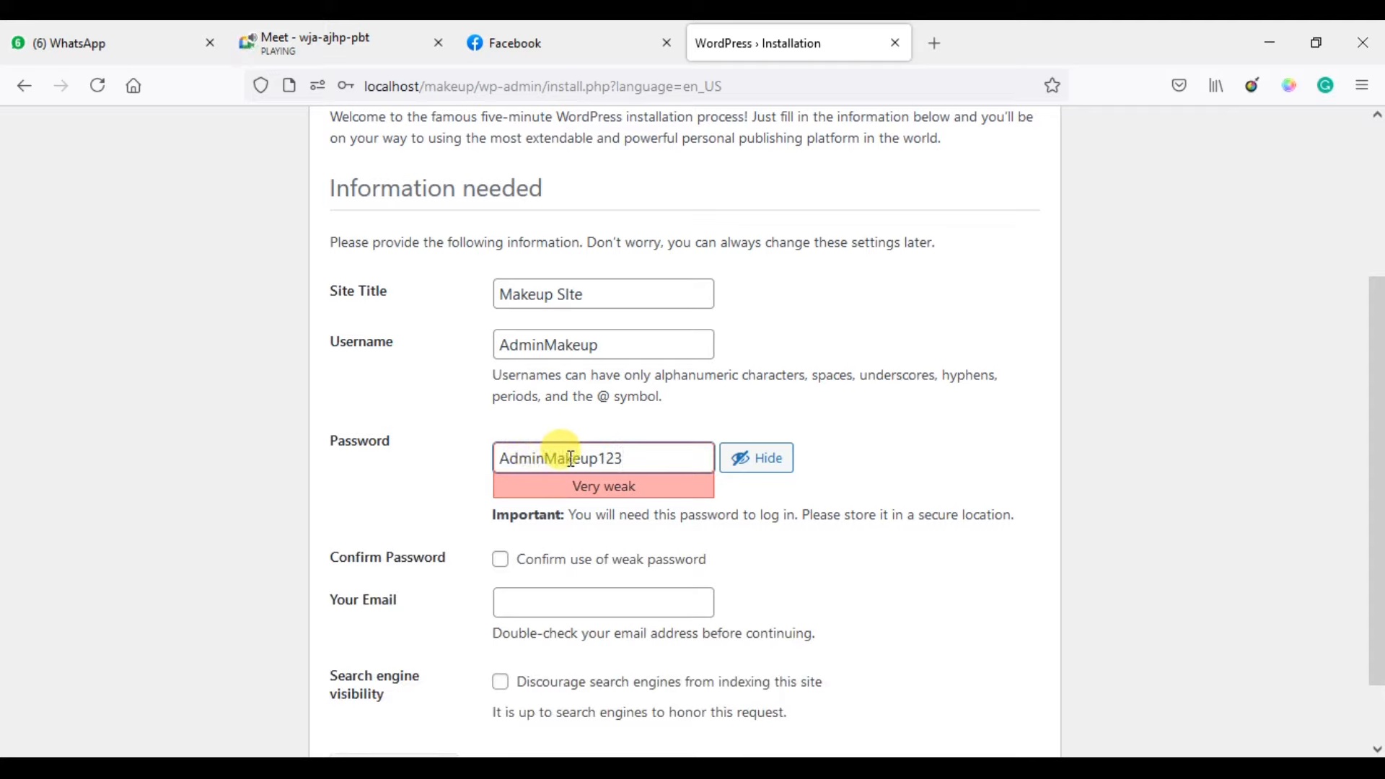
text(!@#)
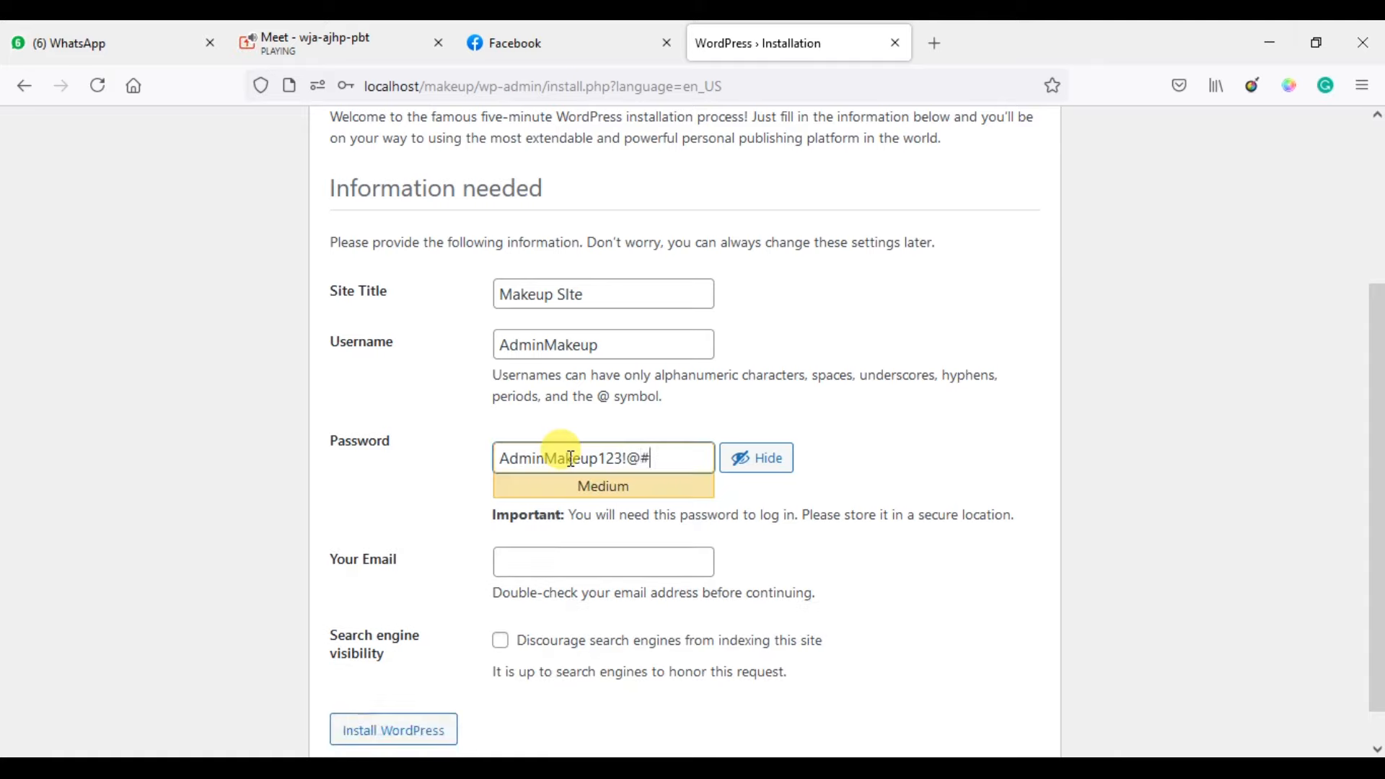
click(578, 560)
click(582, 589)
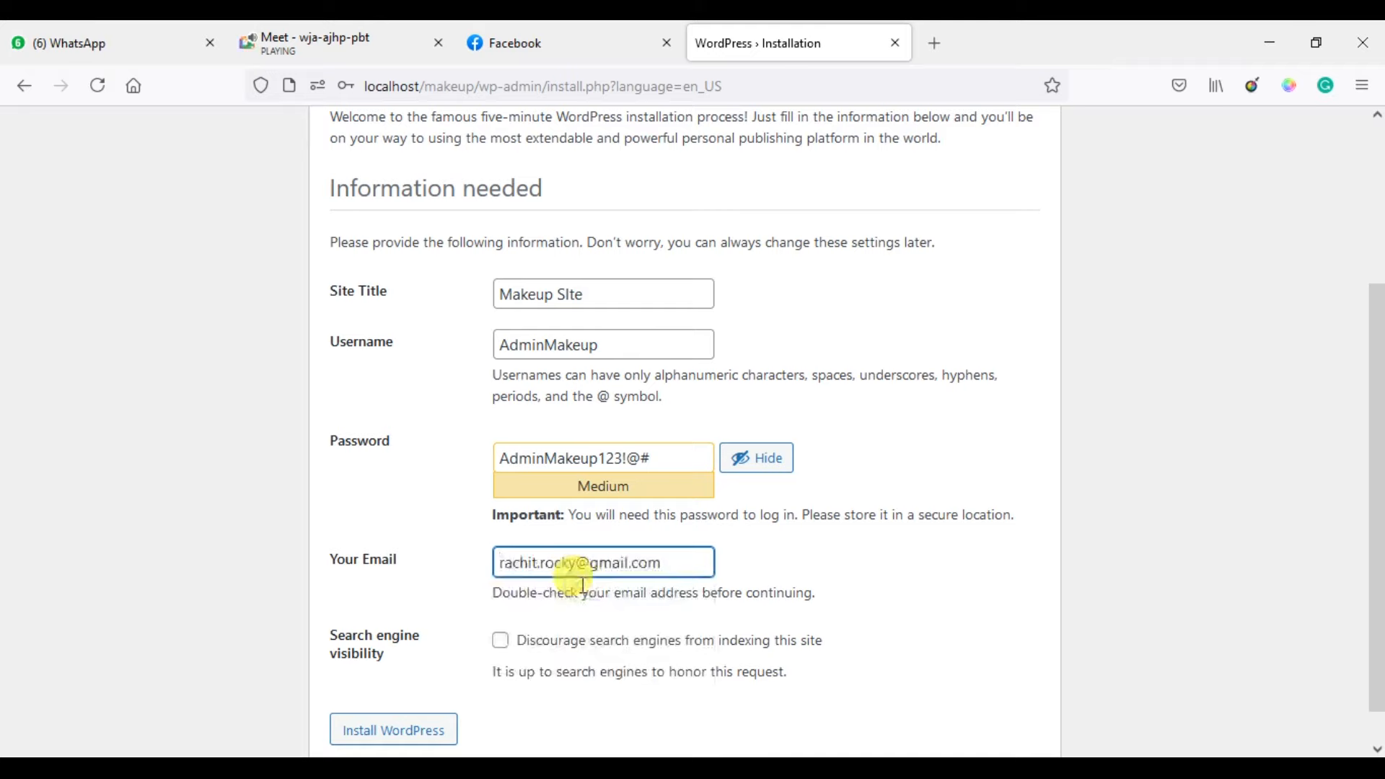
Rework the ending characters of the admin password.
click(697, 456)
key(BackSpace)
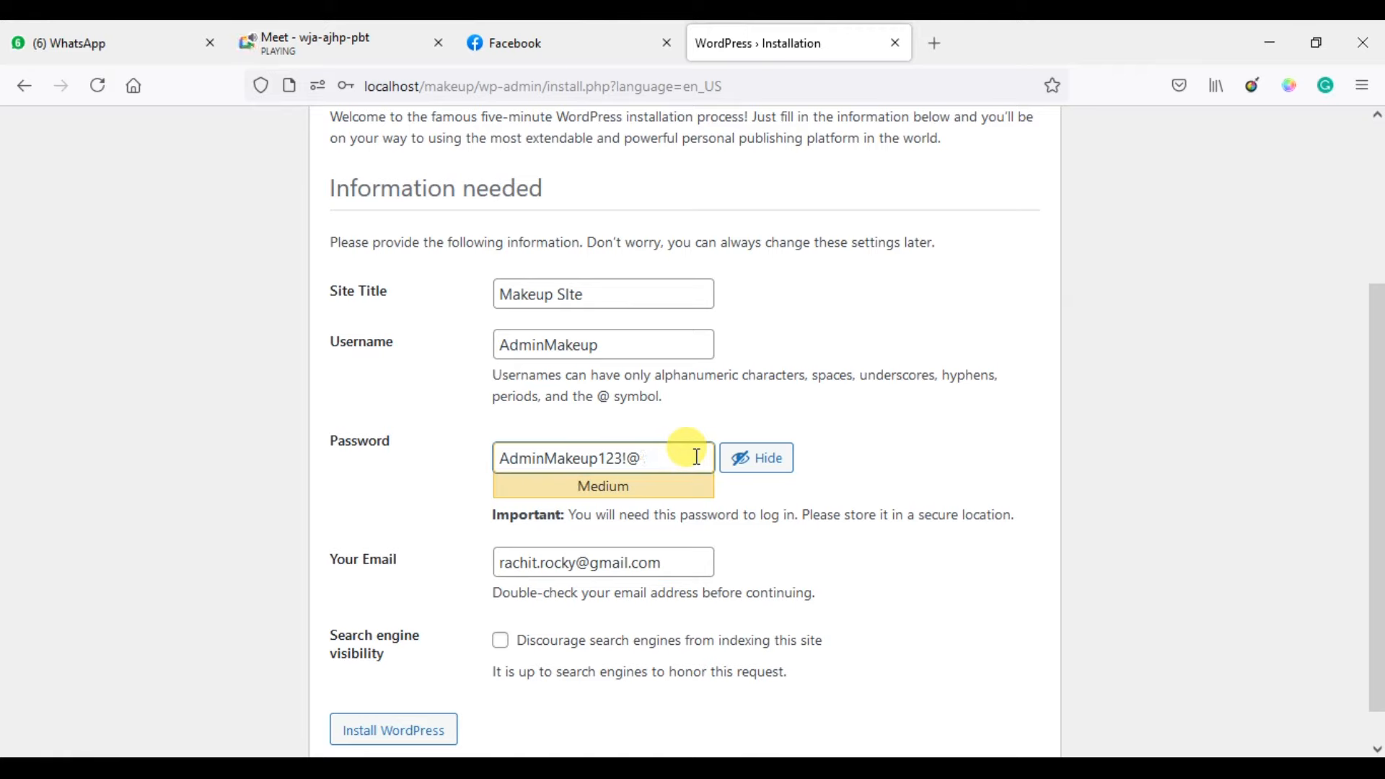
key(BackSpace)
key(BackSpace)
key(BackSpace)
key(BackSpace)
key(BackSpace)
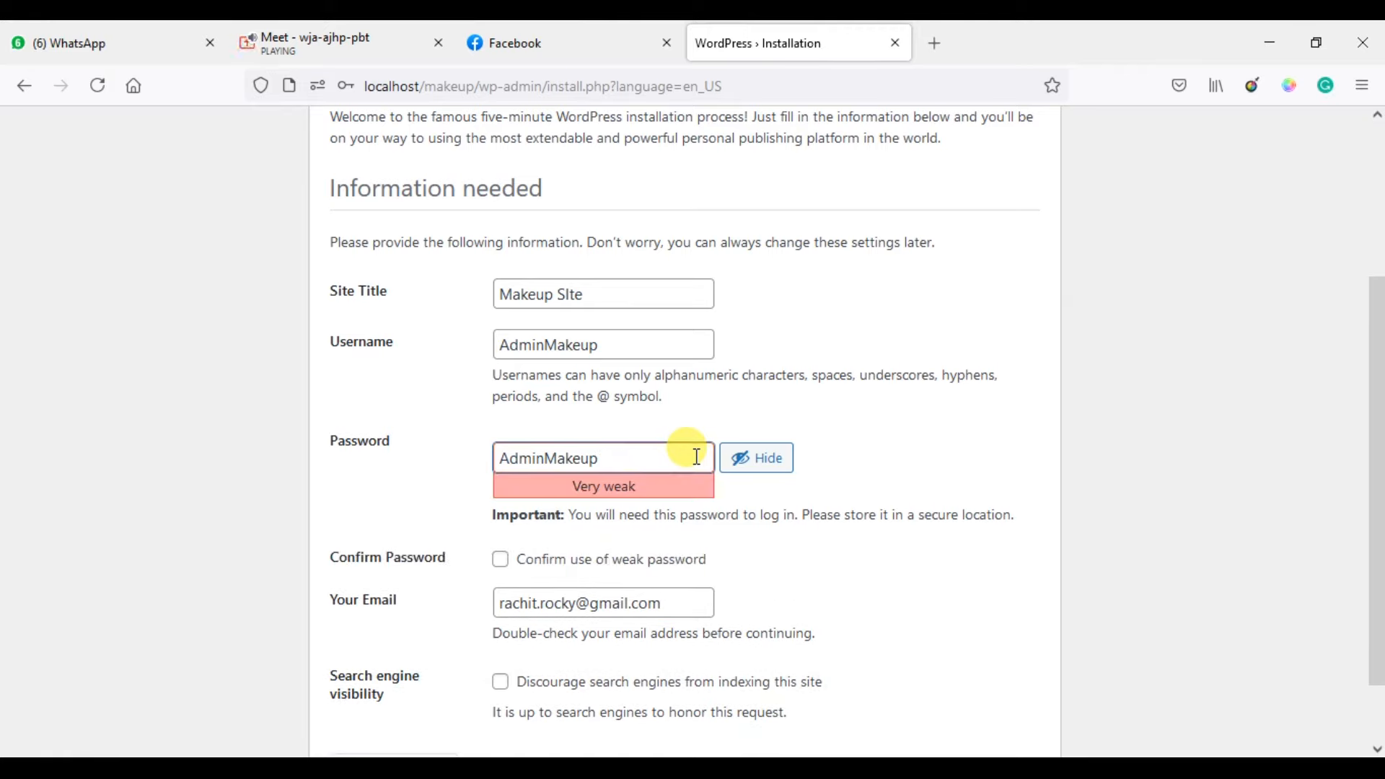
click(272, 554)
scroll(271, 557, down, 2)
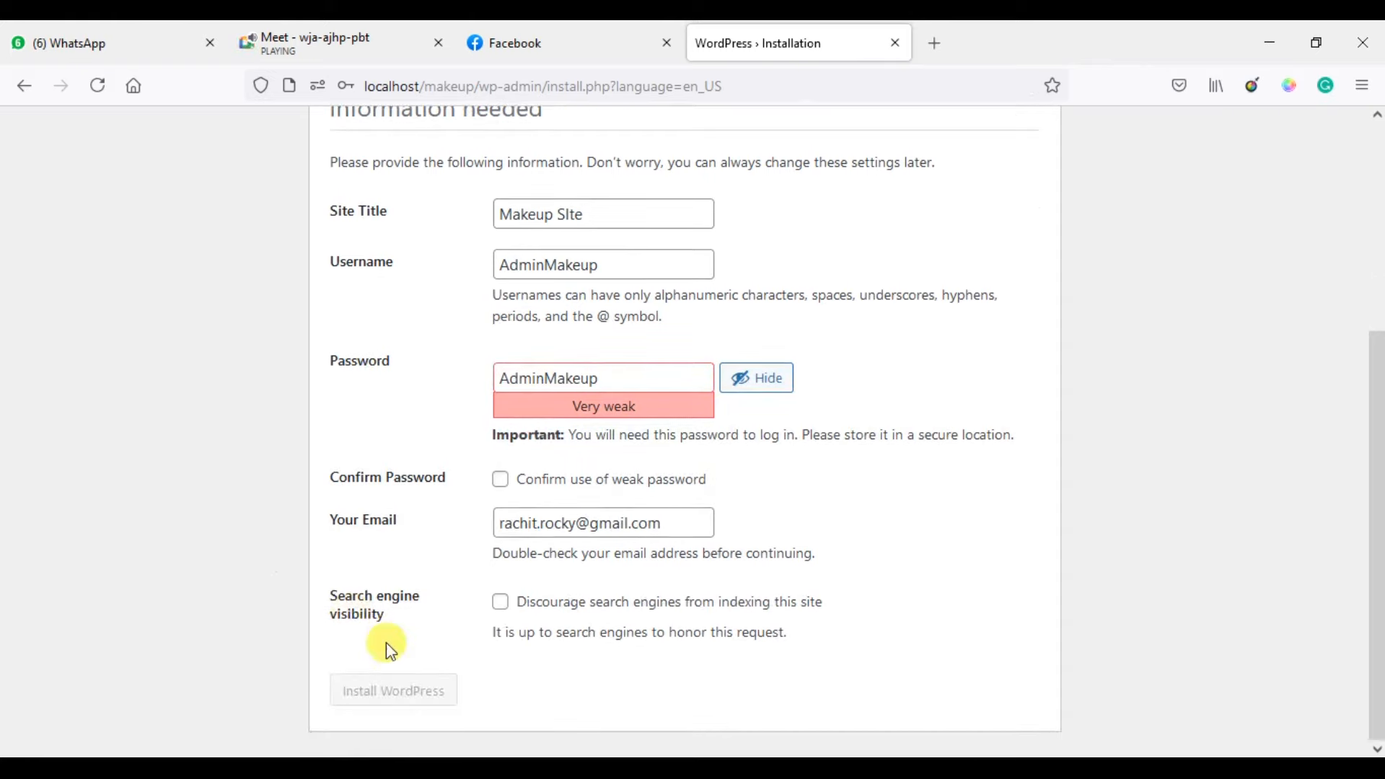
click(644, 376)
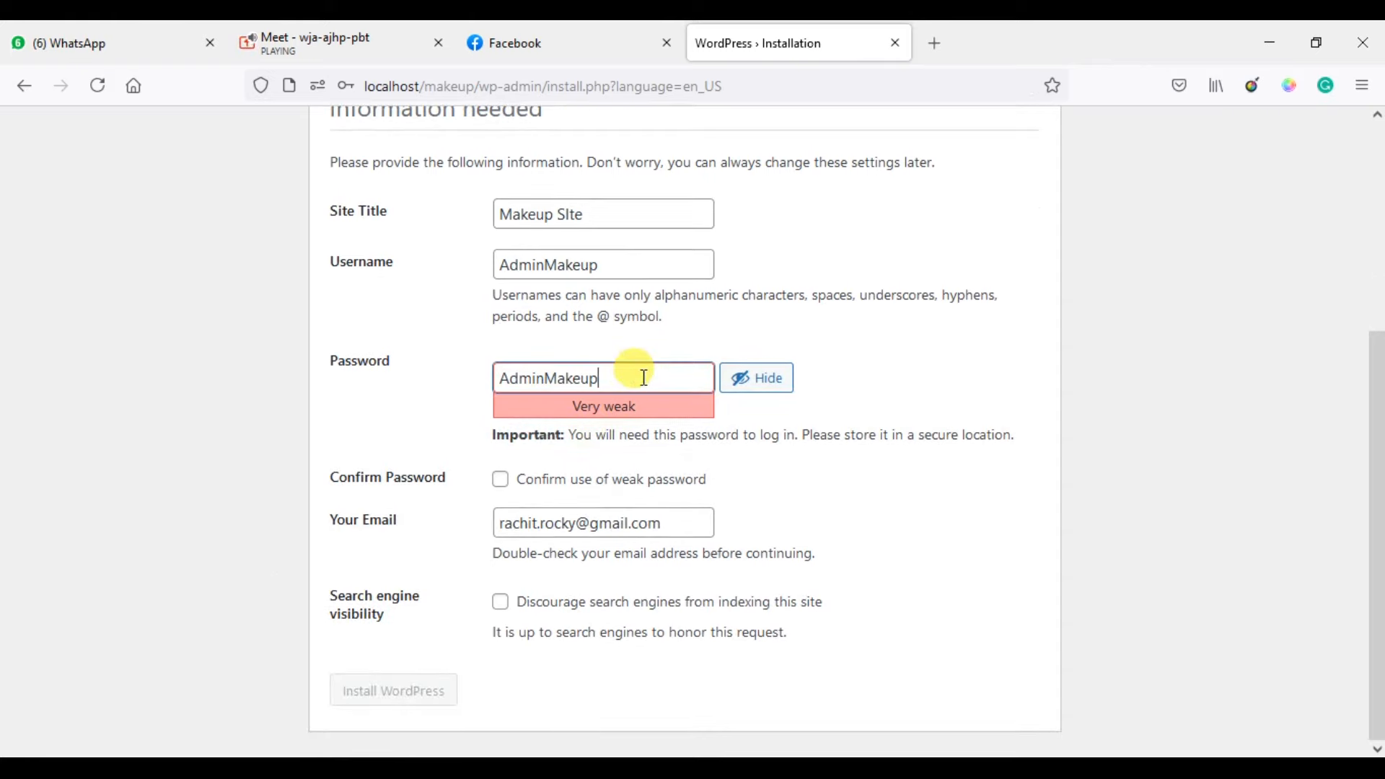
text(123!@#)
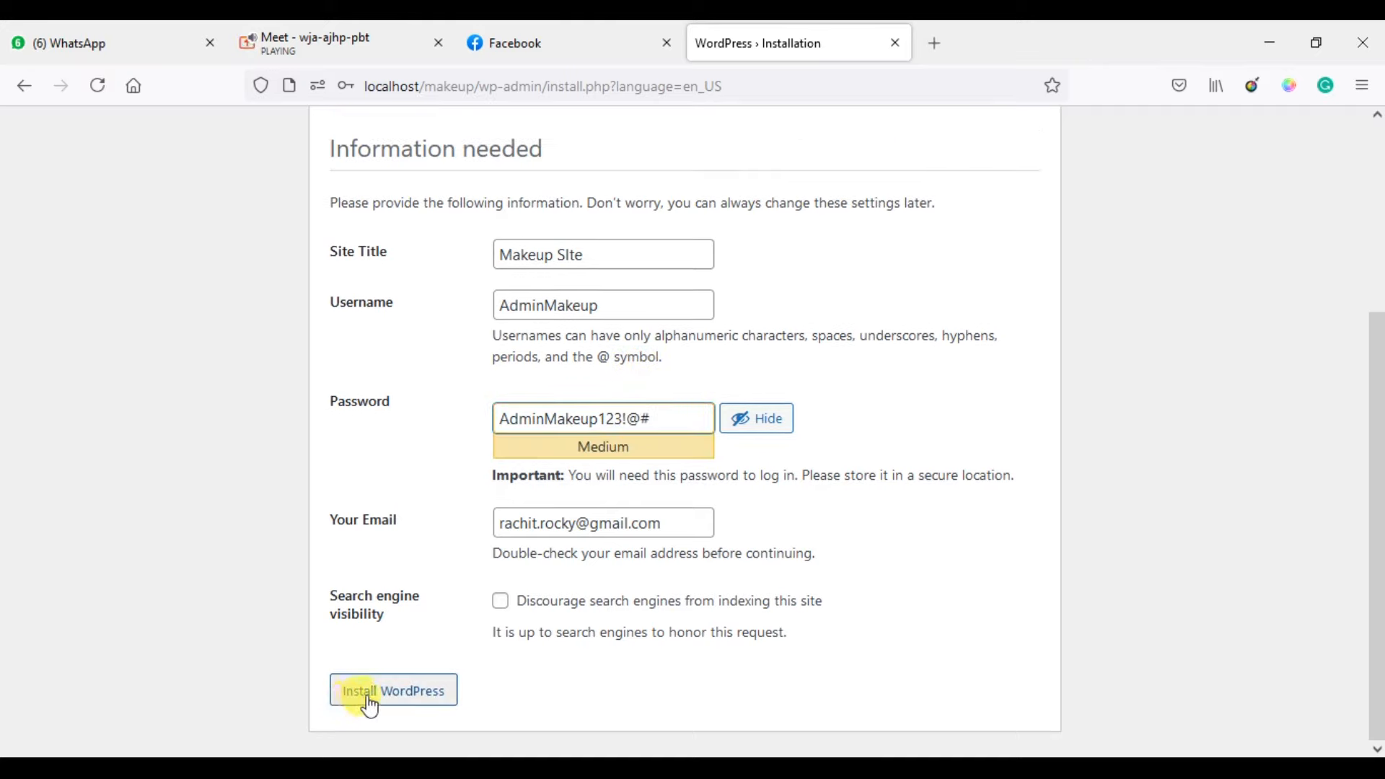
Correct the site title to 'Makeup Site' and submit with Install WordPress.
click(569, 255)
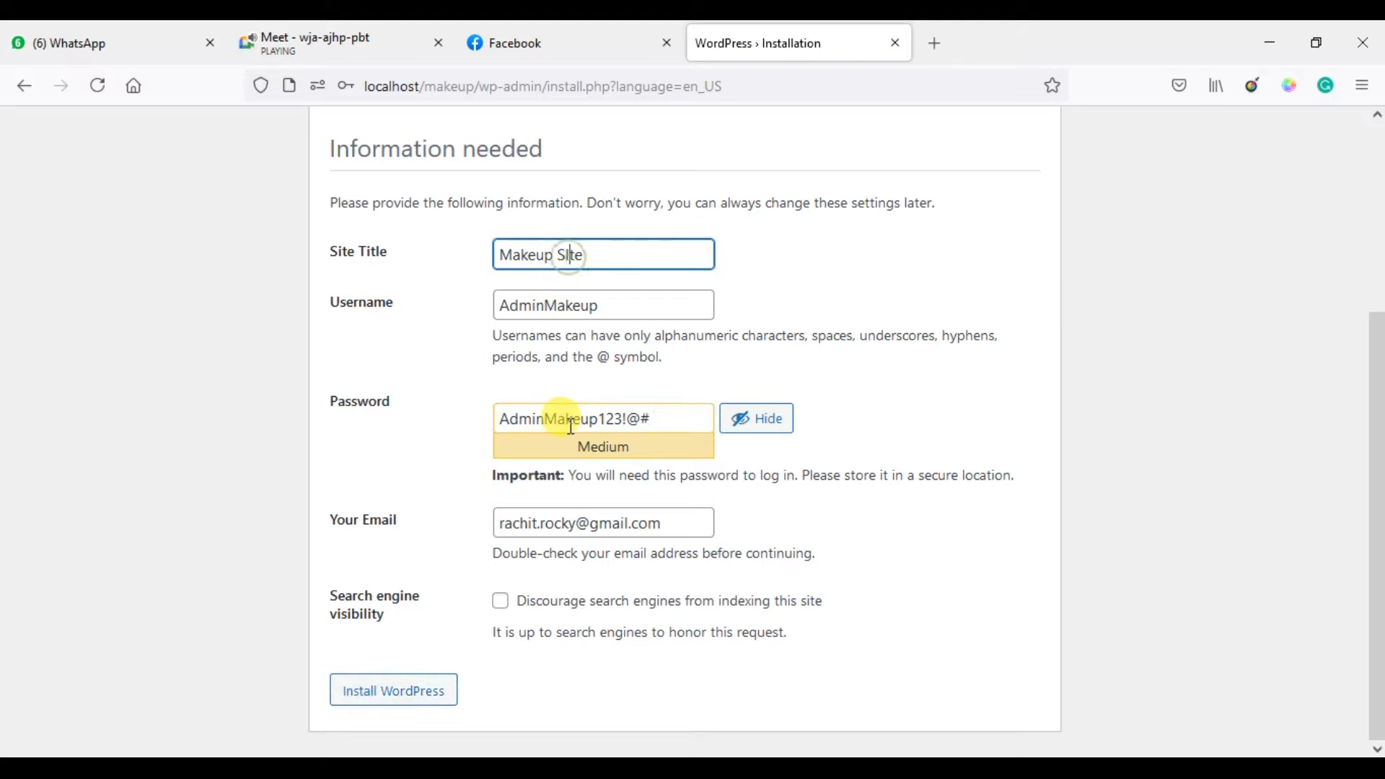
key(BackSpace)
key(End)
text(i)
key(BackSpace)
key(BackSpace)
key(BackSpace)
text(ite)
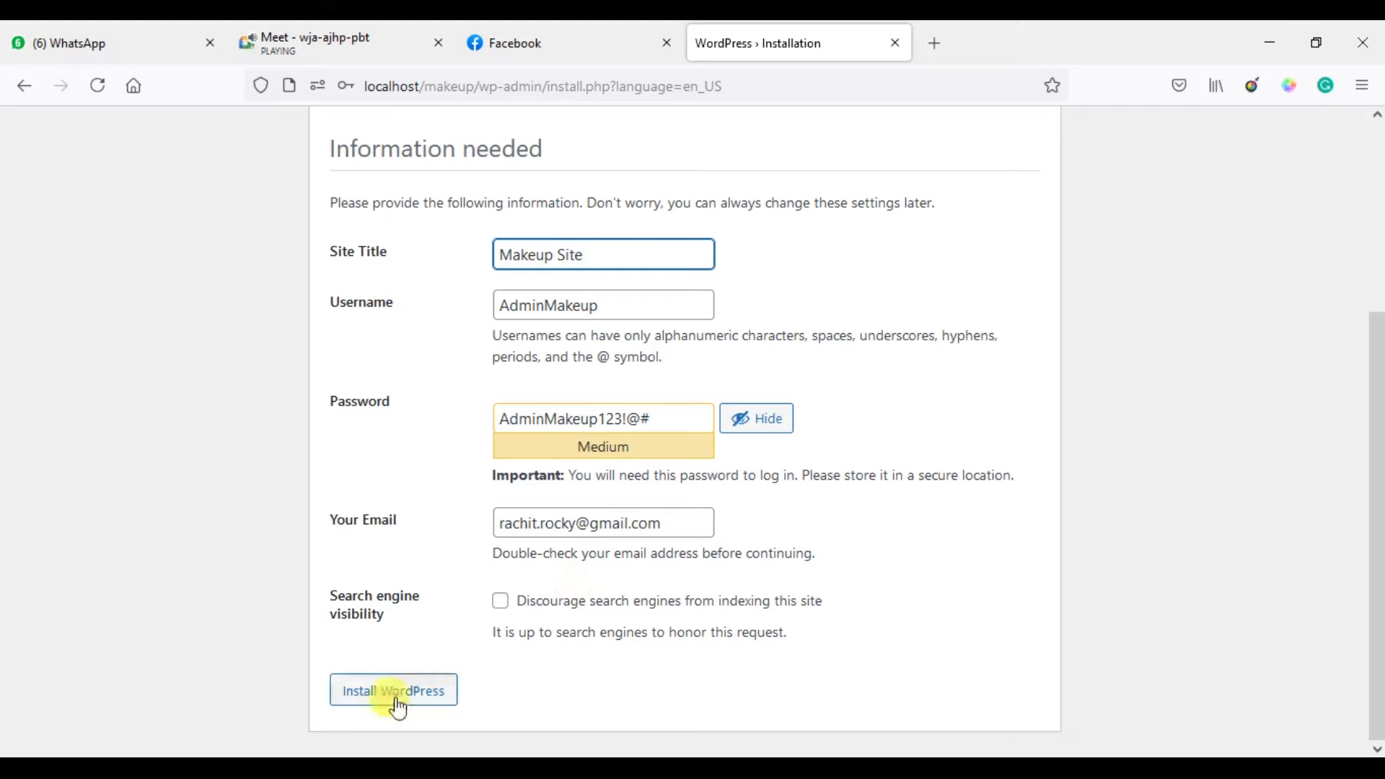
click(396, 703)
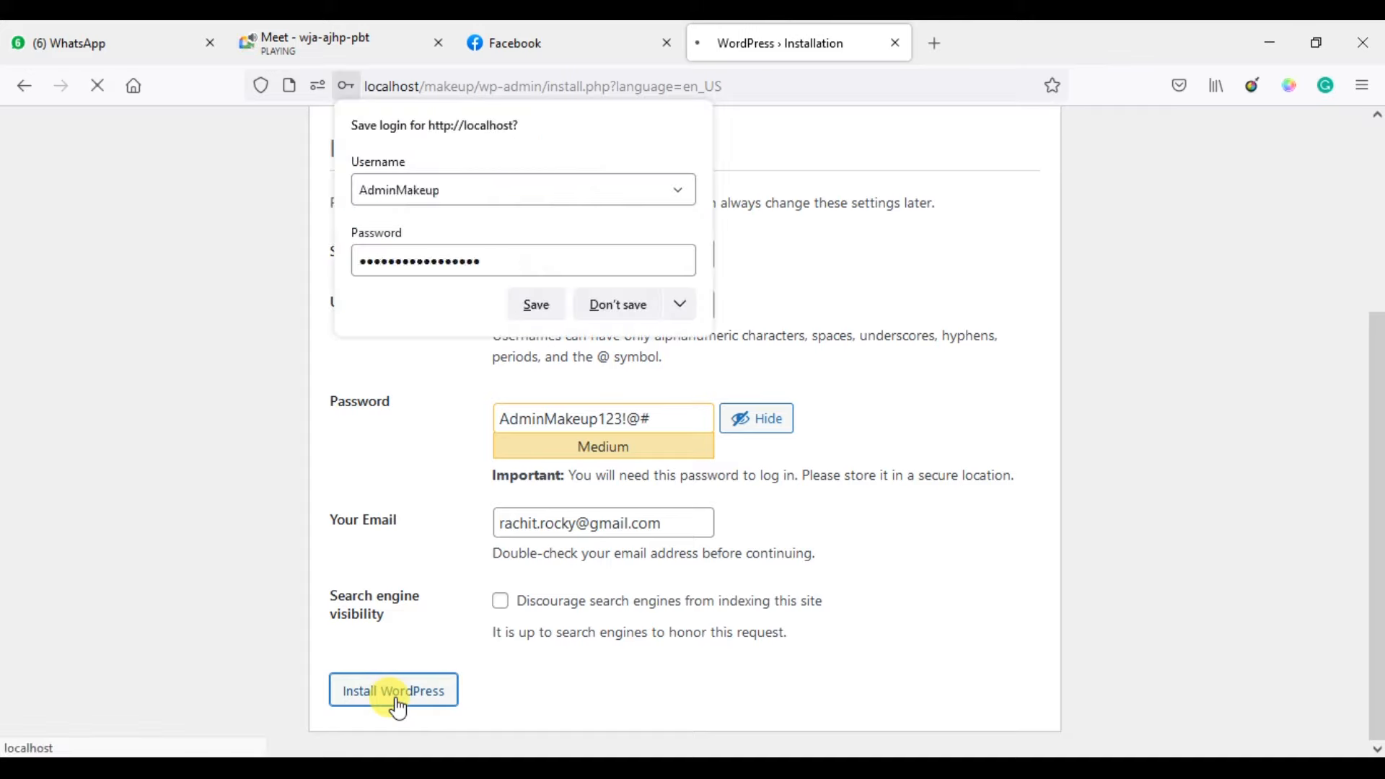
Save the new admin login in Firefox and wait for the Success page.
click(539, 304)
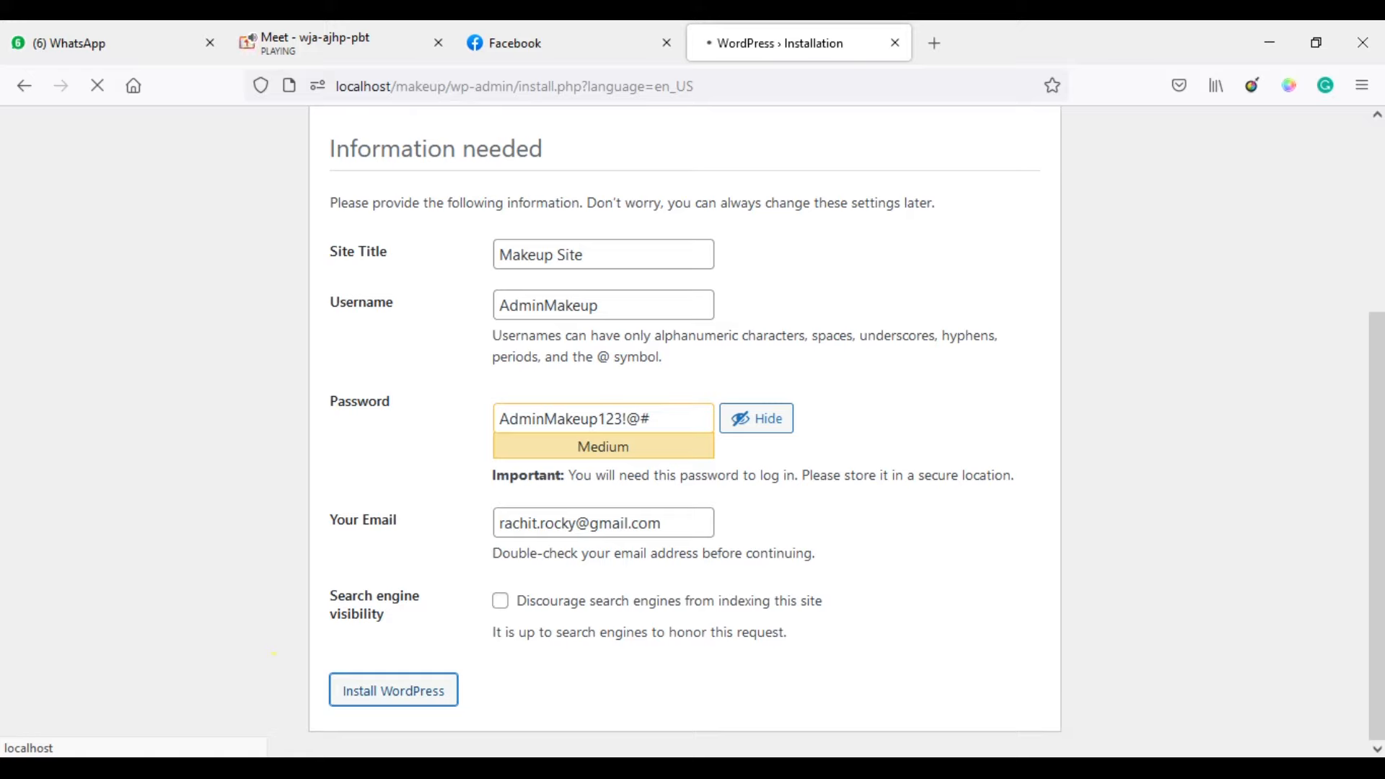
click(983, 768)
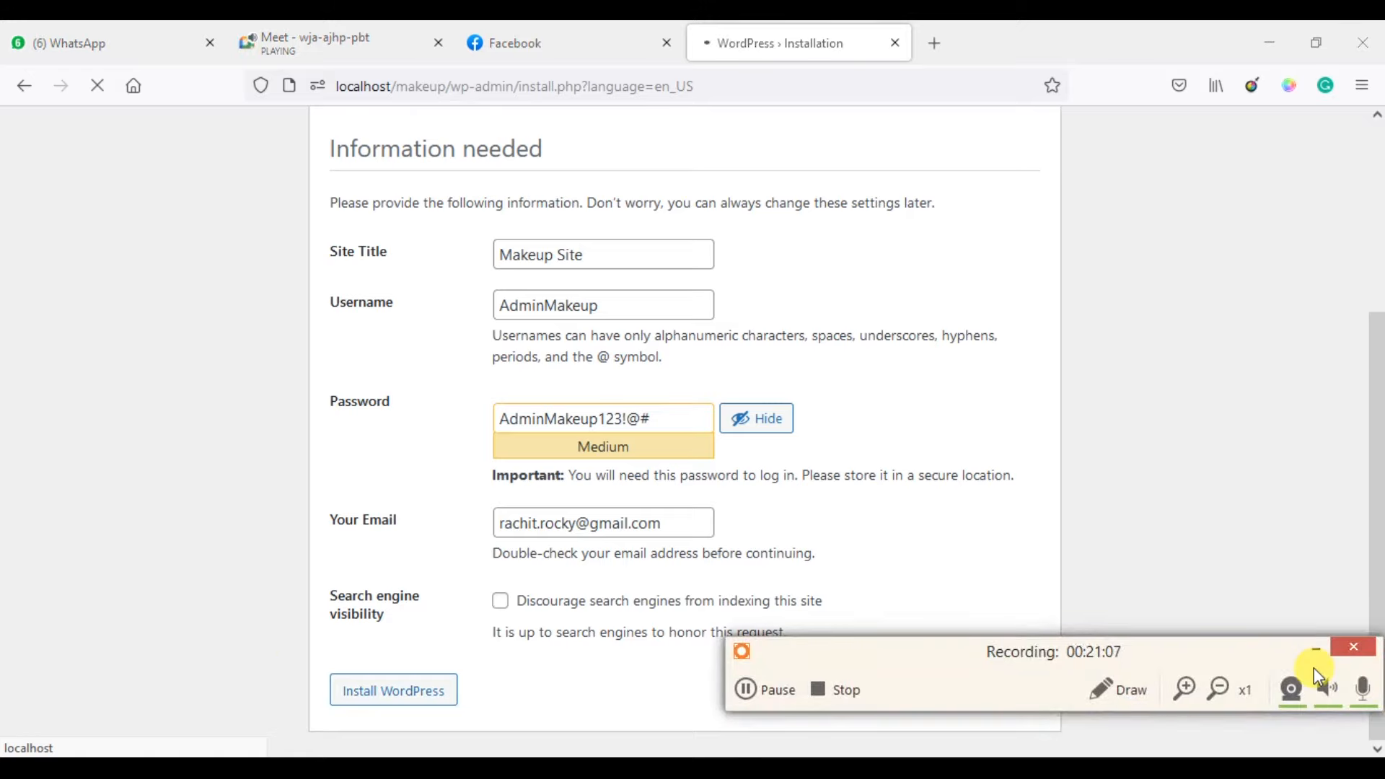
click(754, 685)
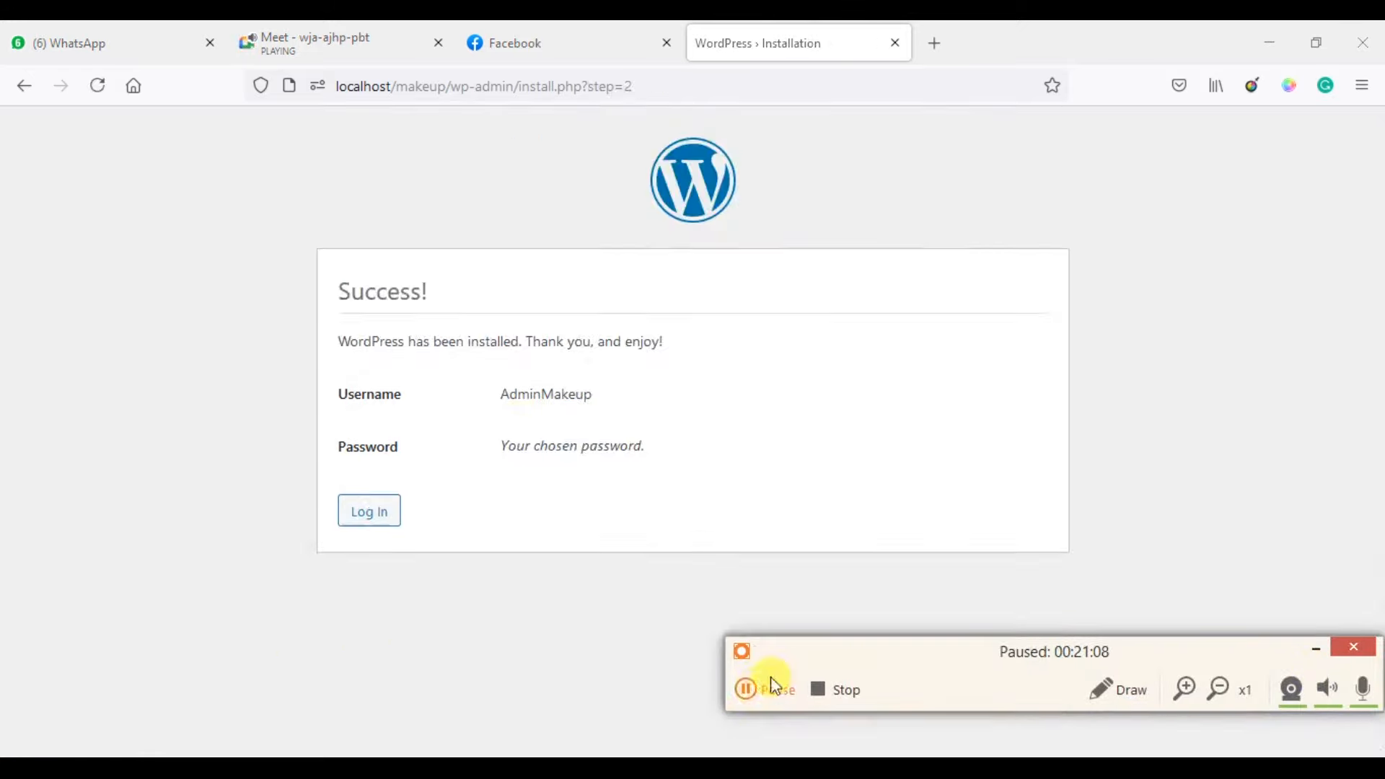
Open the login page, autofill the saved admin credentials, and tick Remember Me.
click(1312, 648)
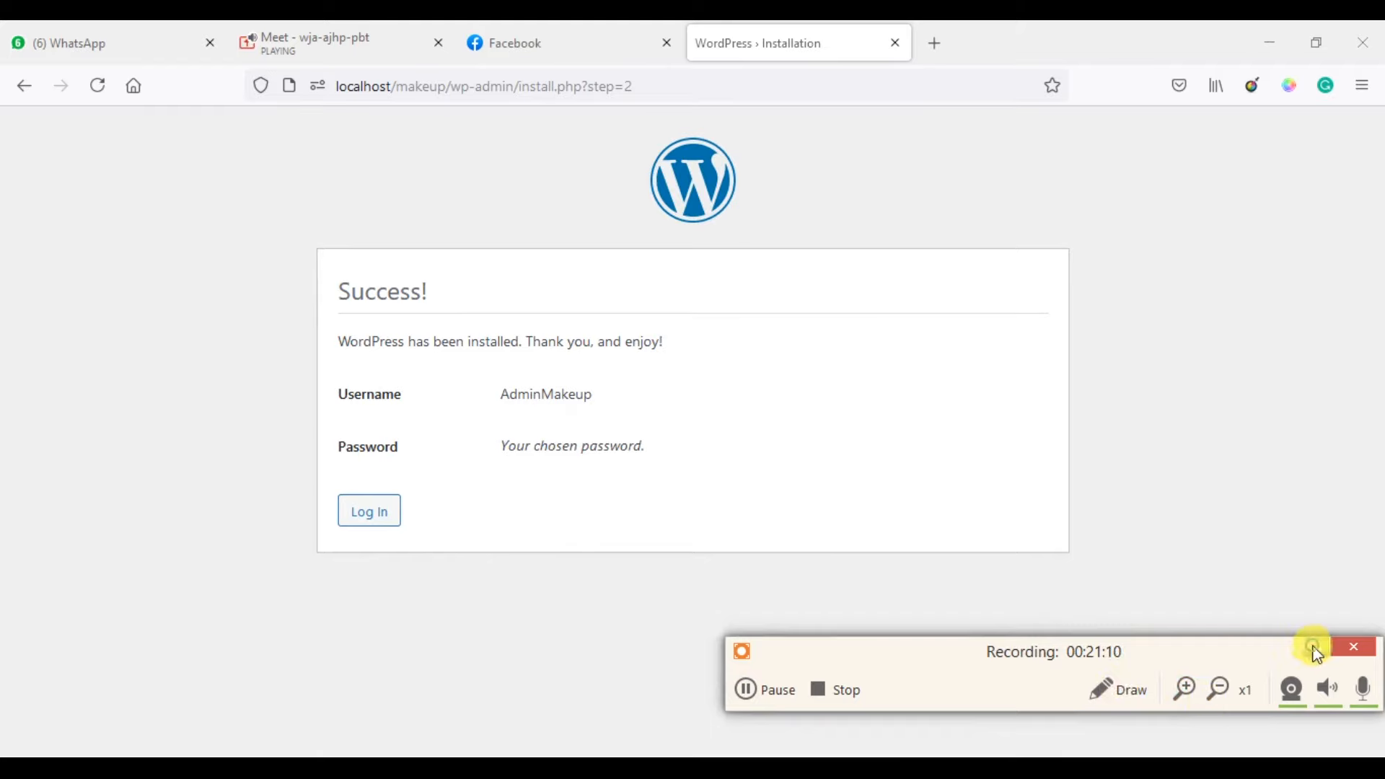
click(360, 516)
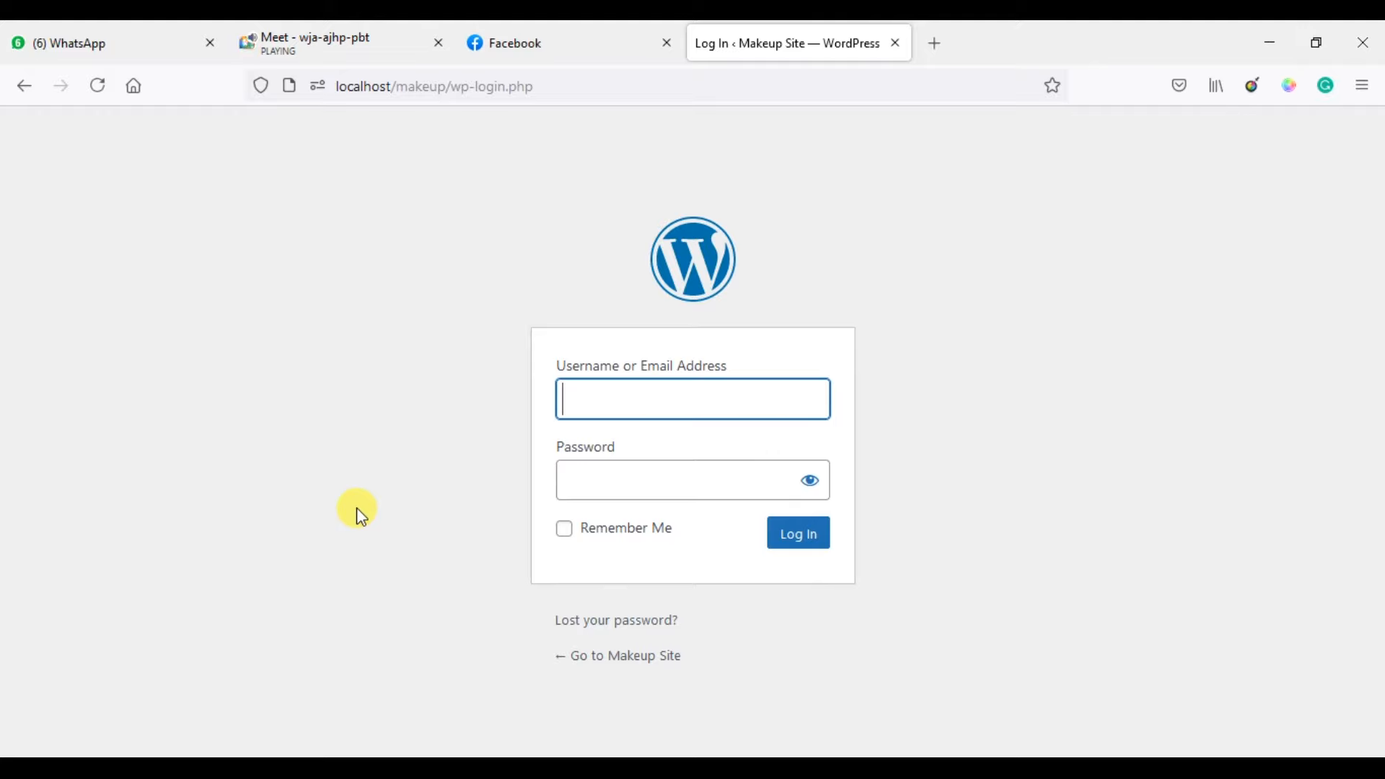
text(AdminM)
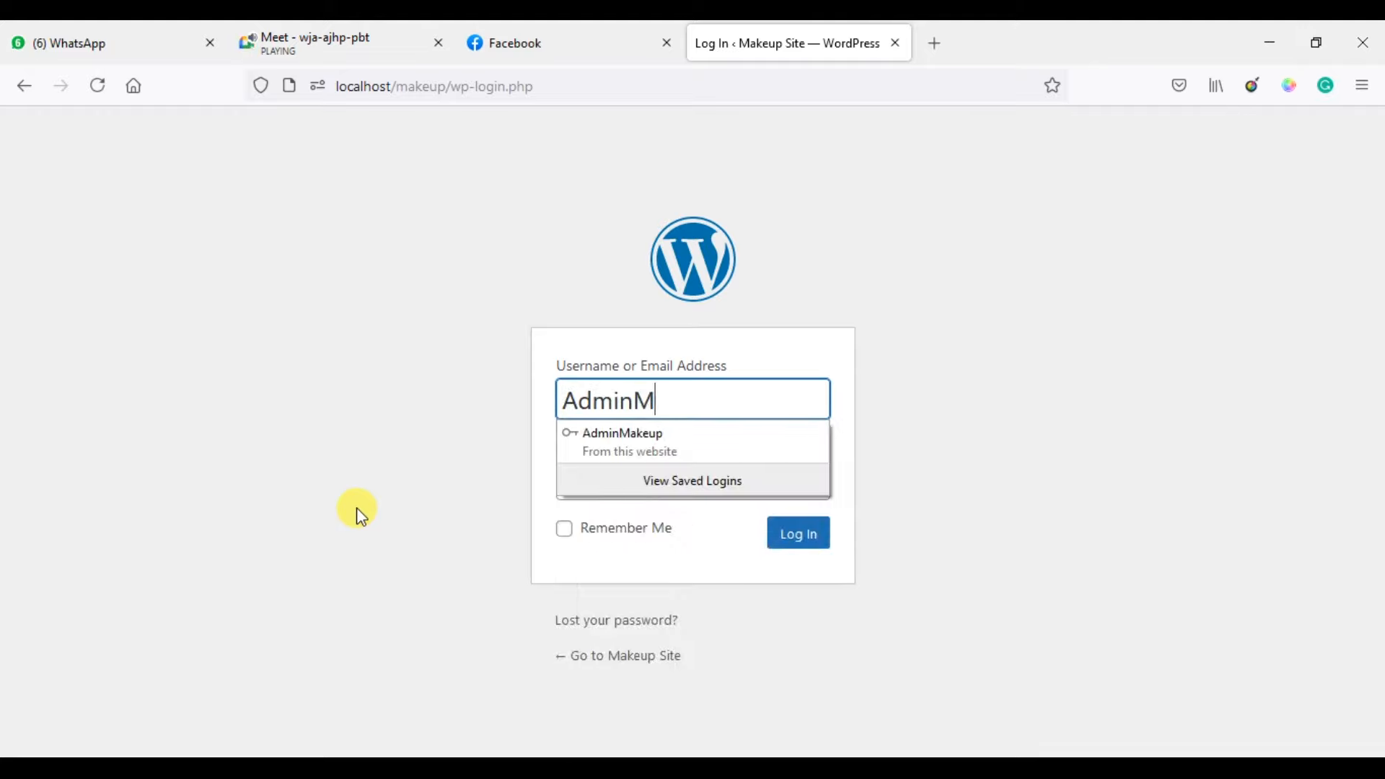
key(Down)
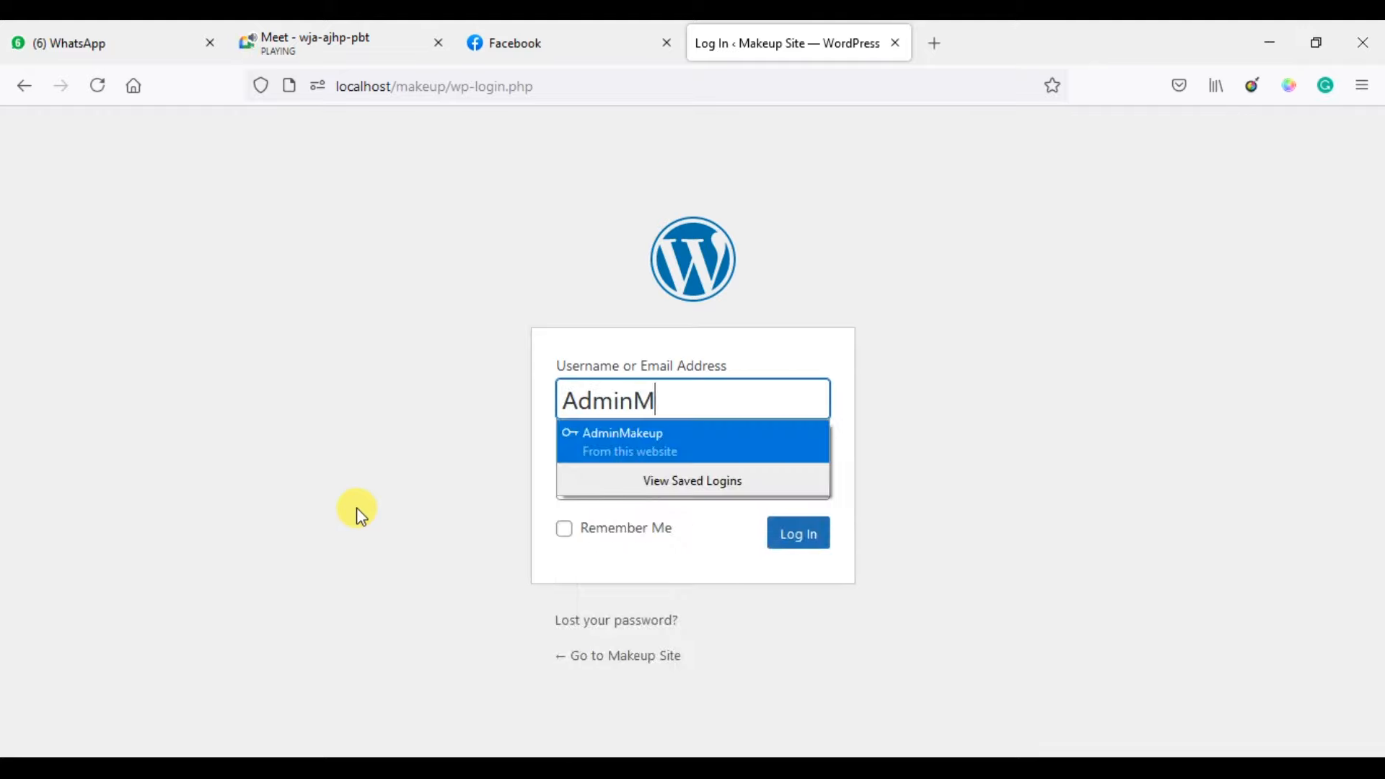
key(Return)
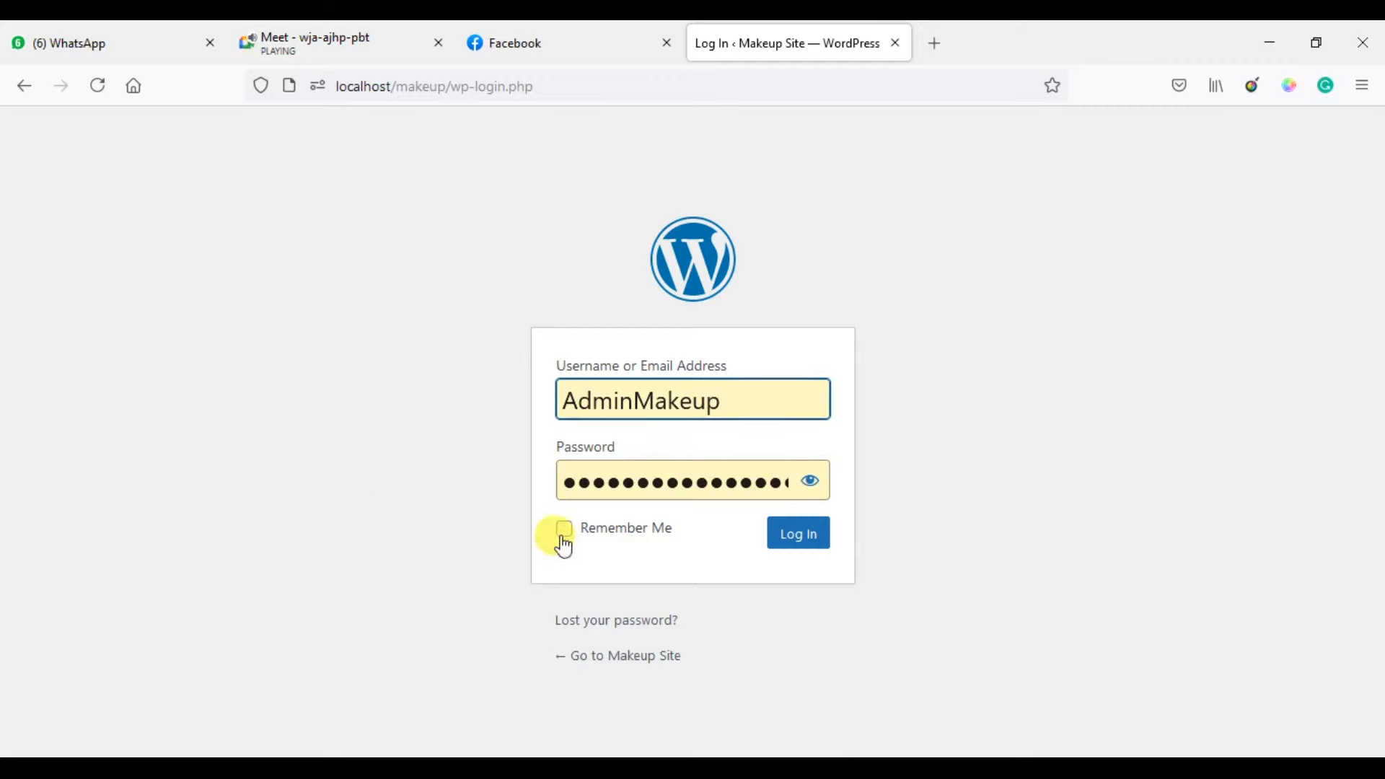
click(563, 532)
Submit the login to sign in to the Makeup Site dashboard.
click(794, 550)
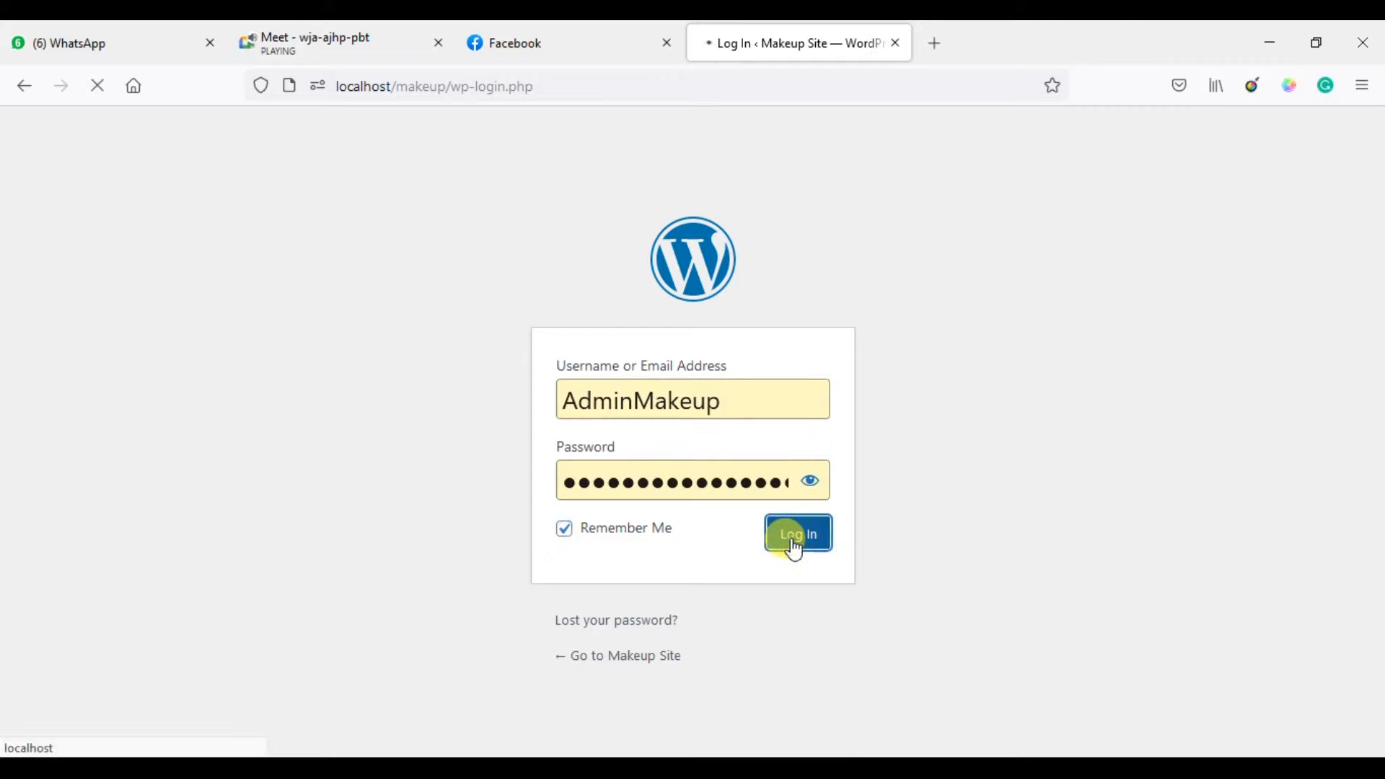